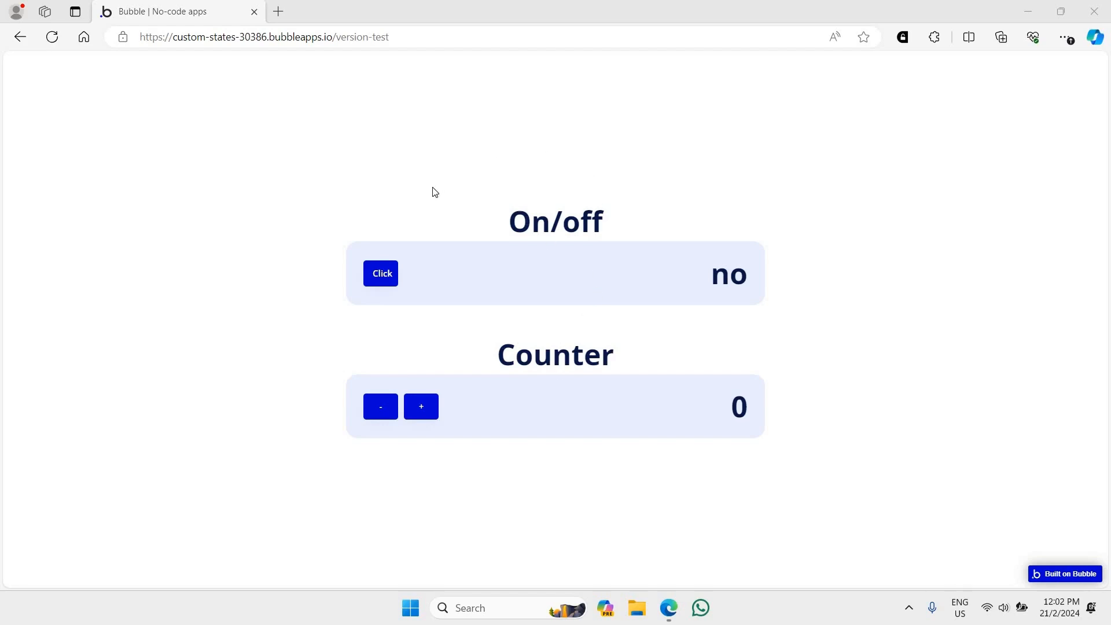
- Test the On/off example by toggling its value four times
left_click(377, 280)
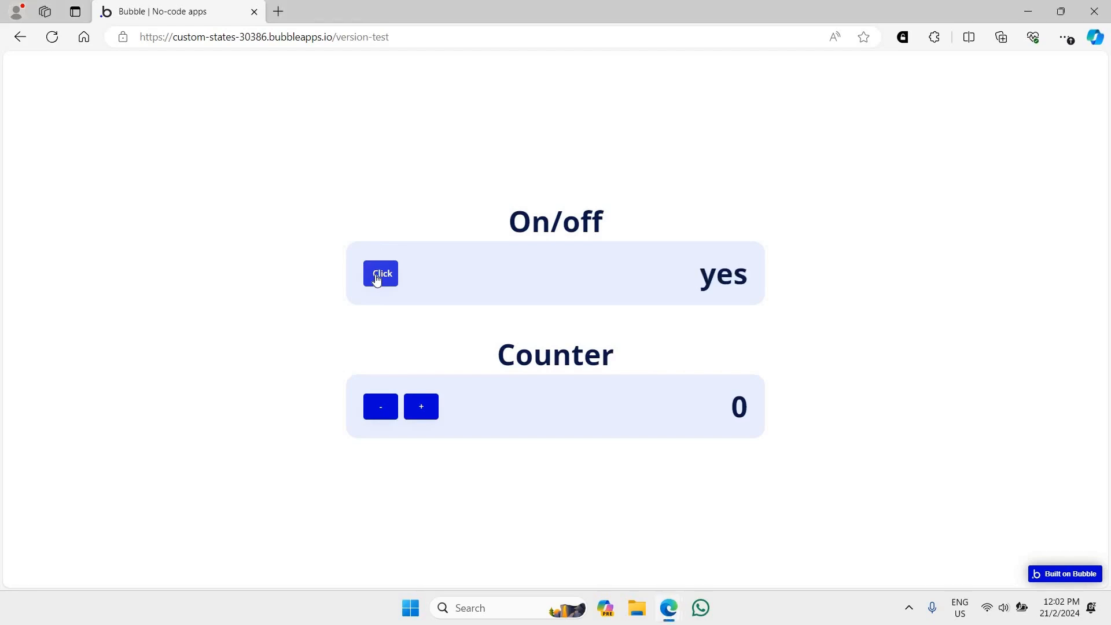
left_click(377, 280)
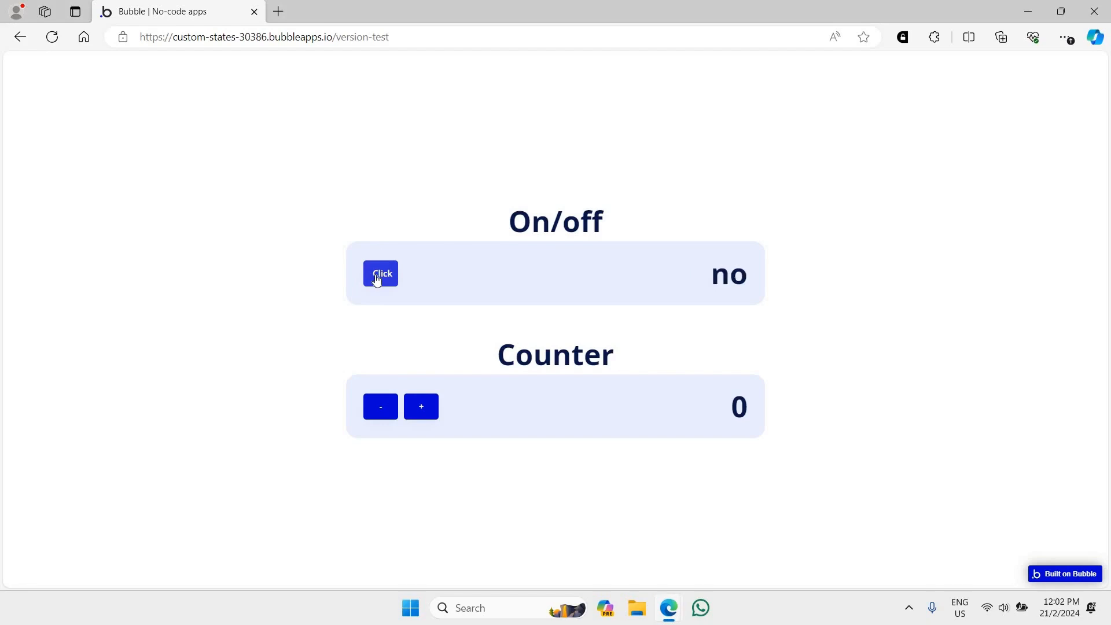
left_click(377, 280)
left_click(376, 280)
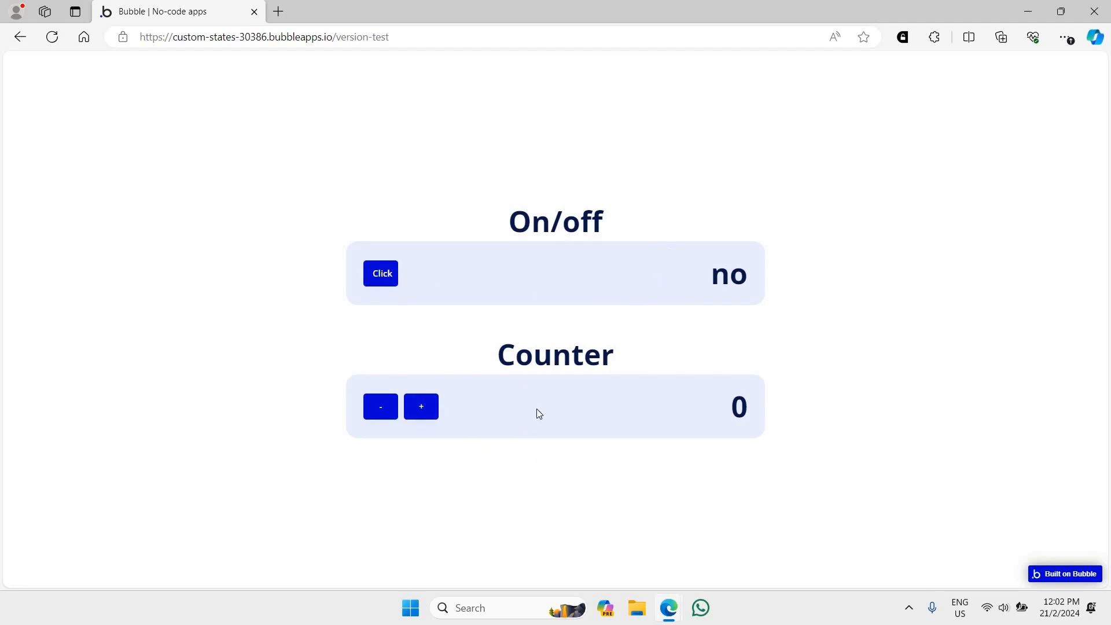
- Test the Counter example by raising its value to 4 and lowering it to -4
left_click(435, 411)
left_click(436, 412)
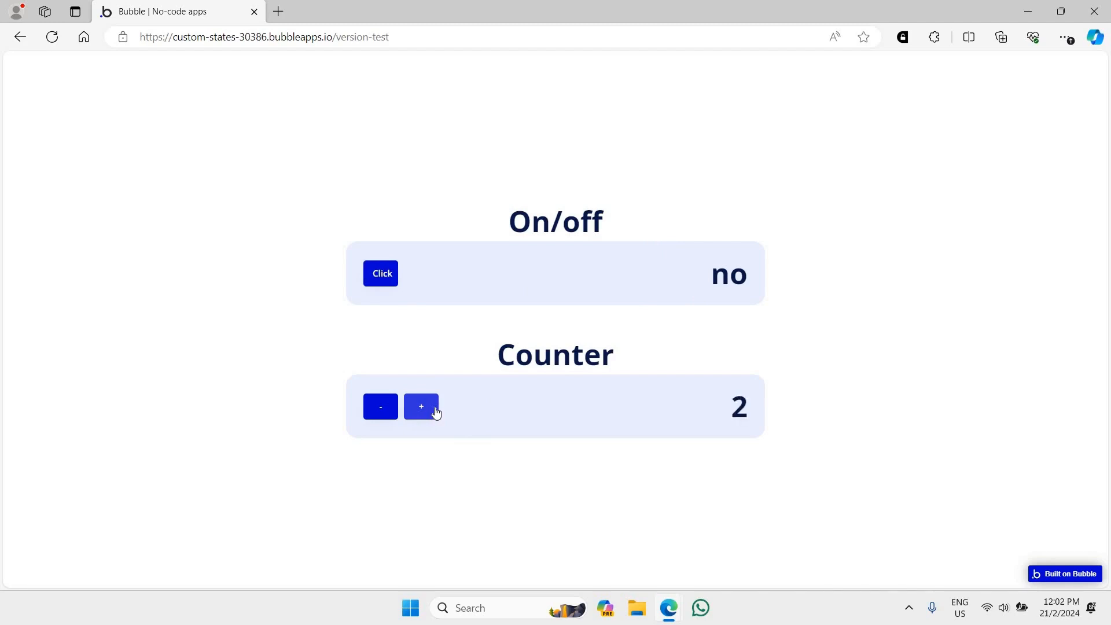
left_click(436, 412)
left_click(435, 412)
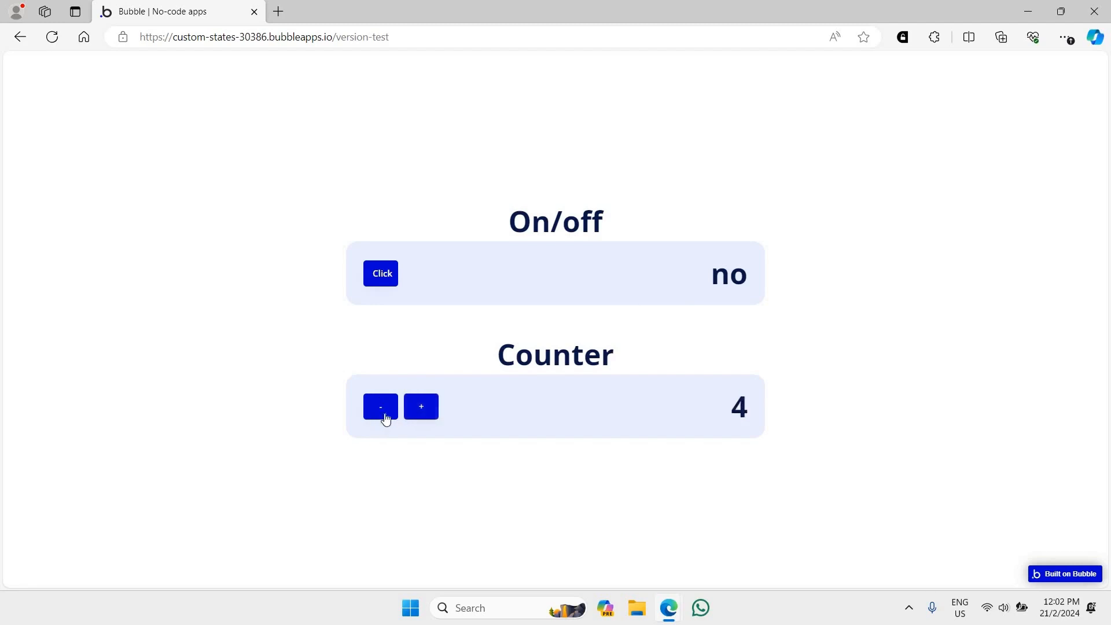
left_click(386, 419)
left_click(386, 419)
left_click(386, 419)
left_click(386, 419)
left_click(386, 419)
left_click(386, 419)
left_click(386, 419)
left_click(386, 418)
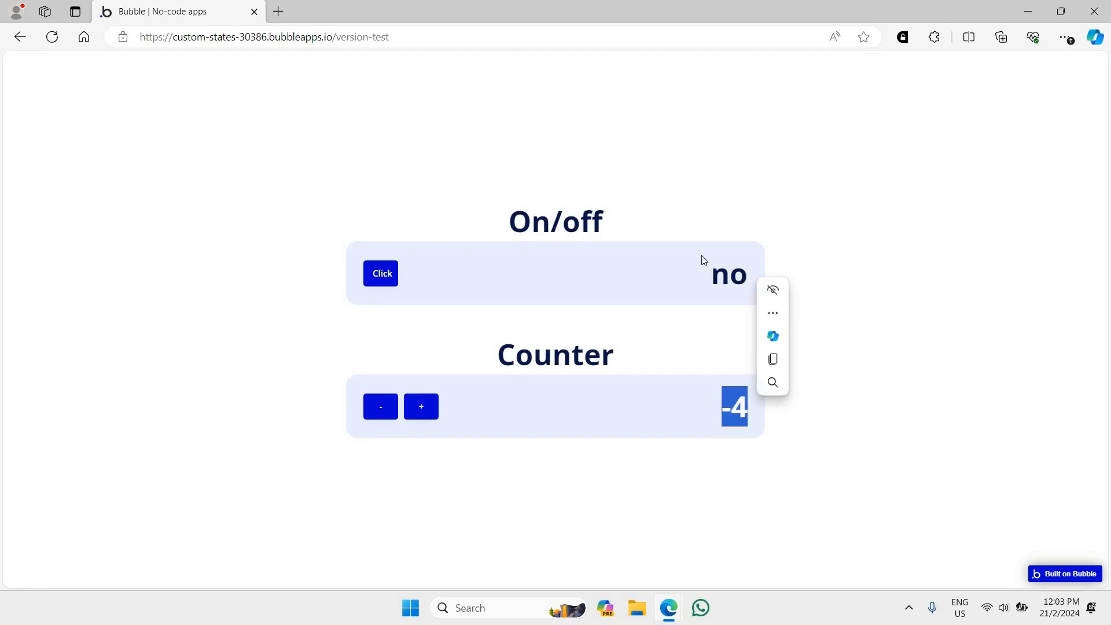
left_click(757, 271)
double_click(757, 270)
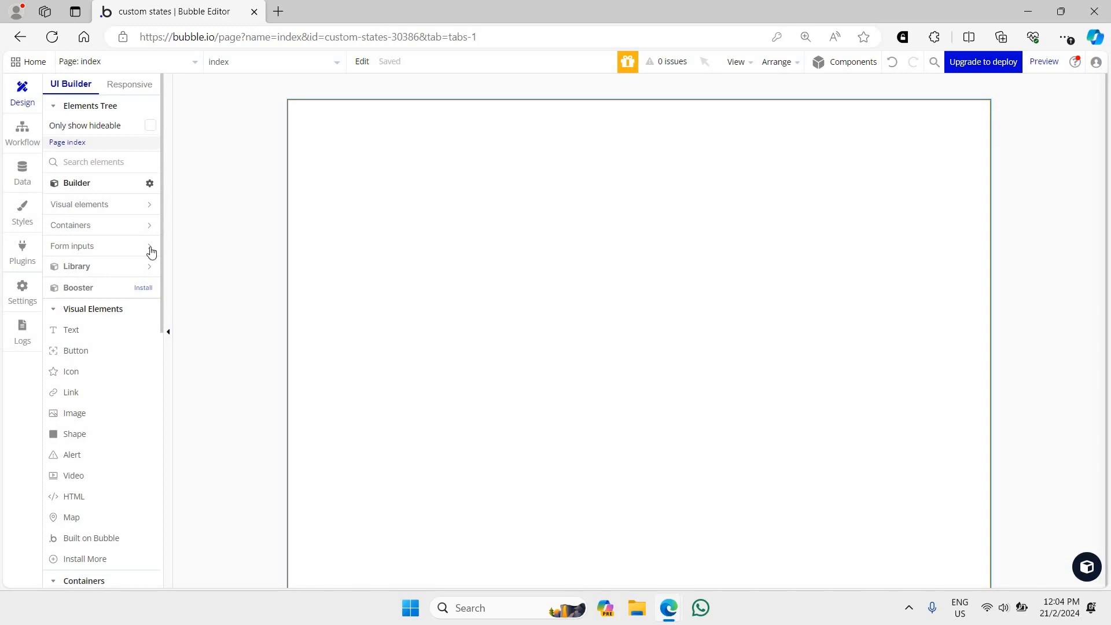
- Create a custom state named counter with type number on the index page
double_click(472, 228)
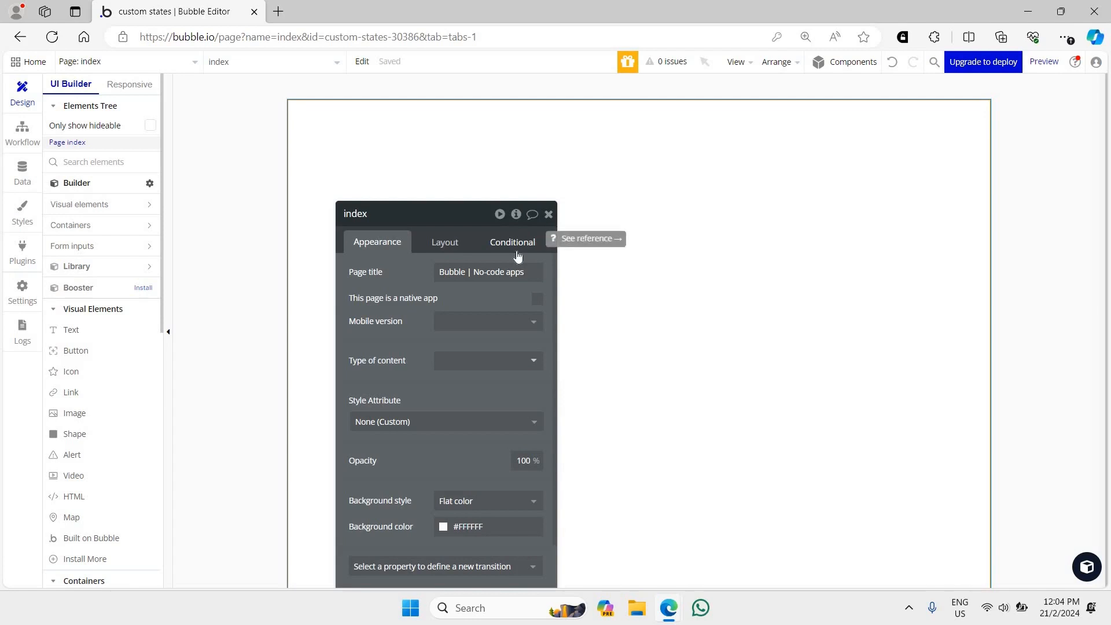
left_click(486, 272)
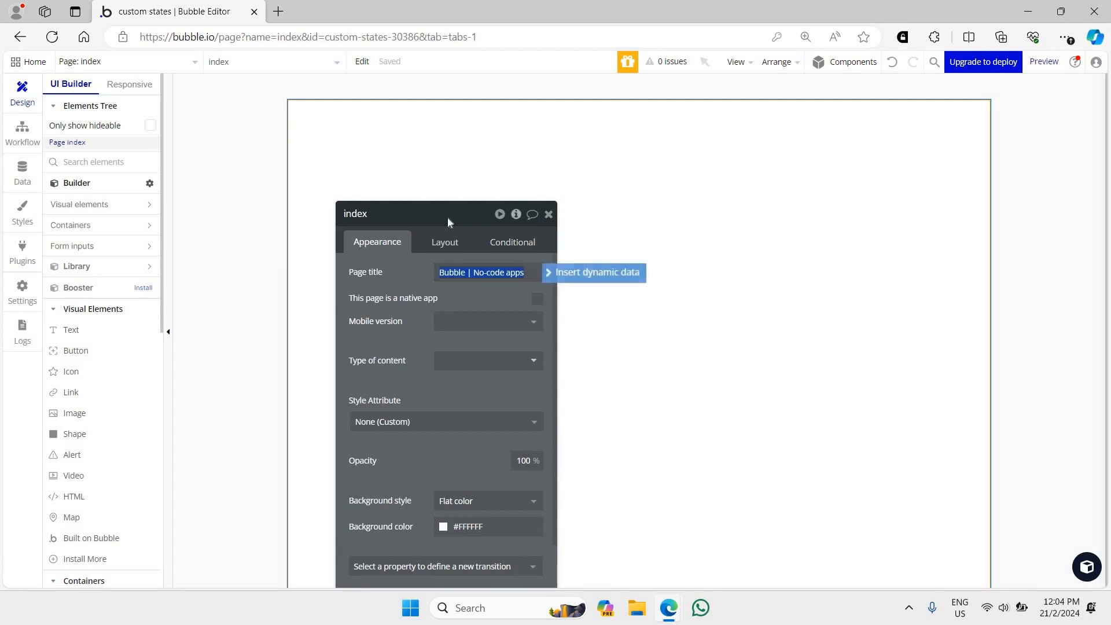
left_click_drag(429, 265, 461, 232)
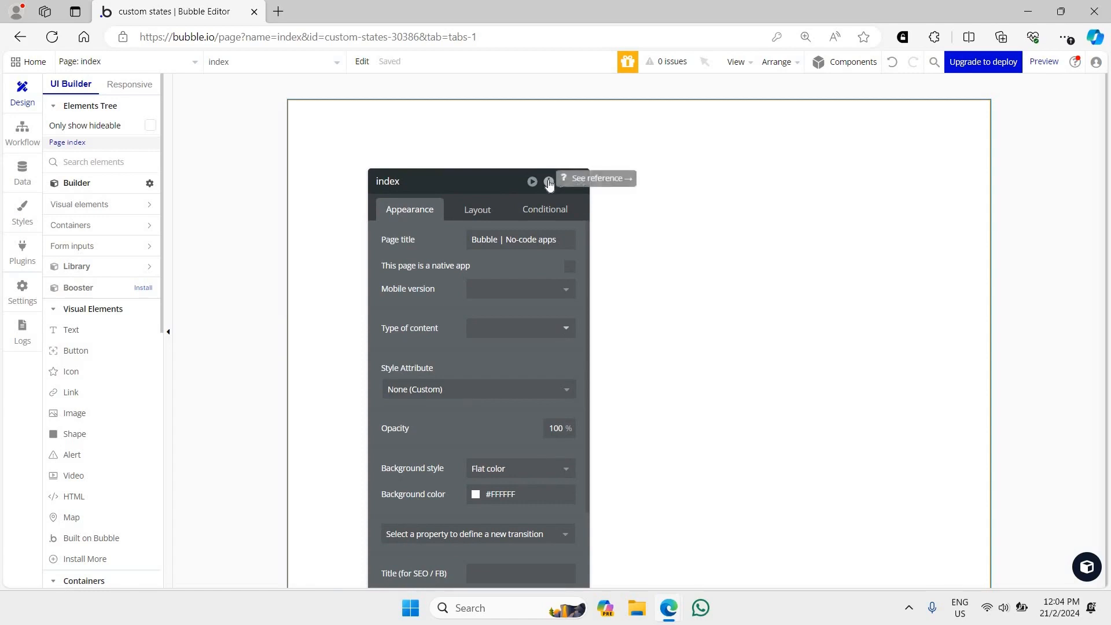
left_click(549, 184)
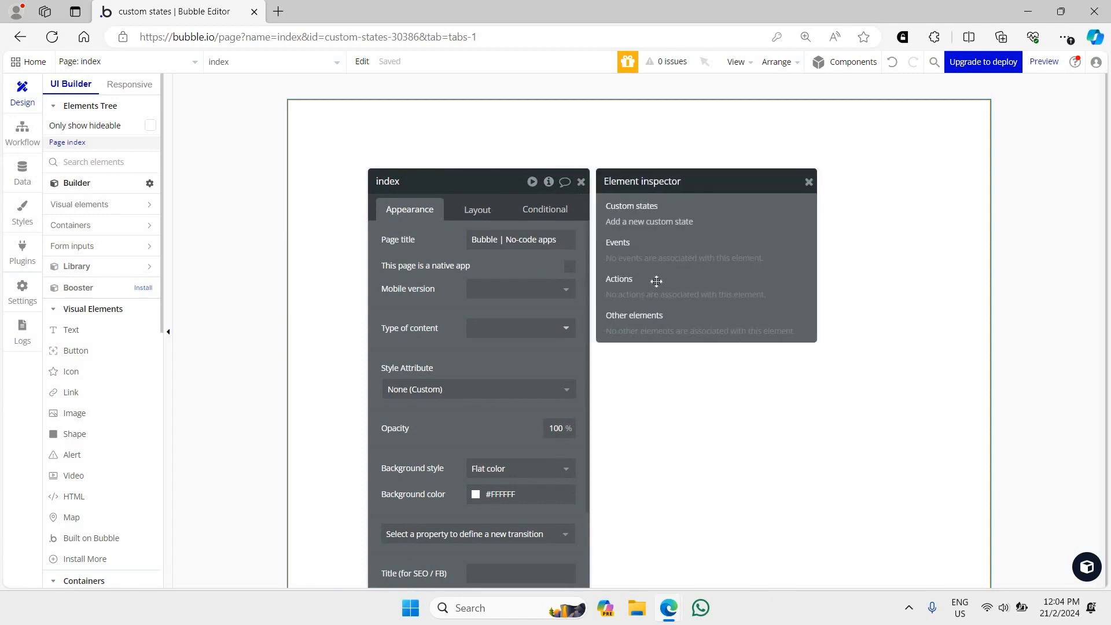
left_click(643, 225)
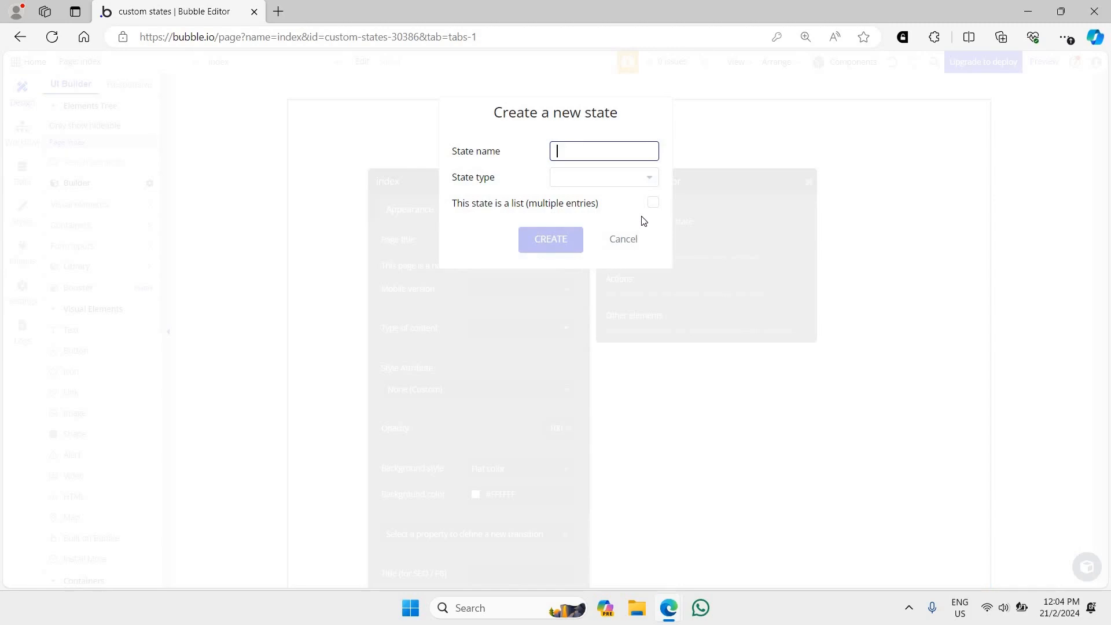
type("counter")
left_click(647, 190)
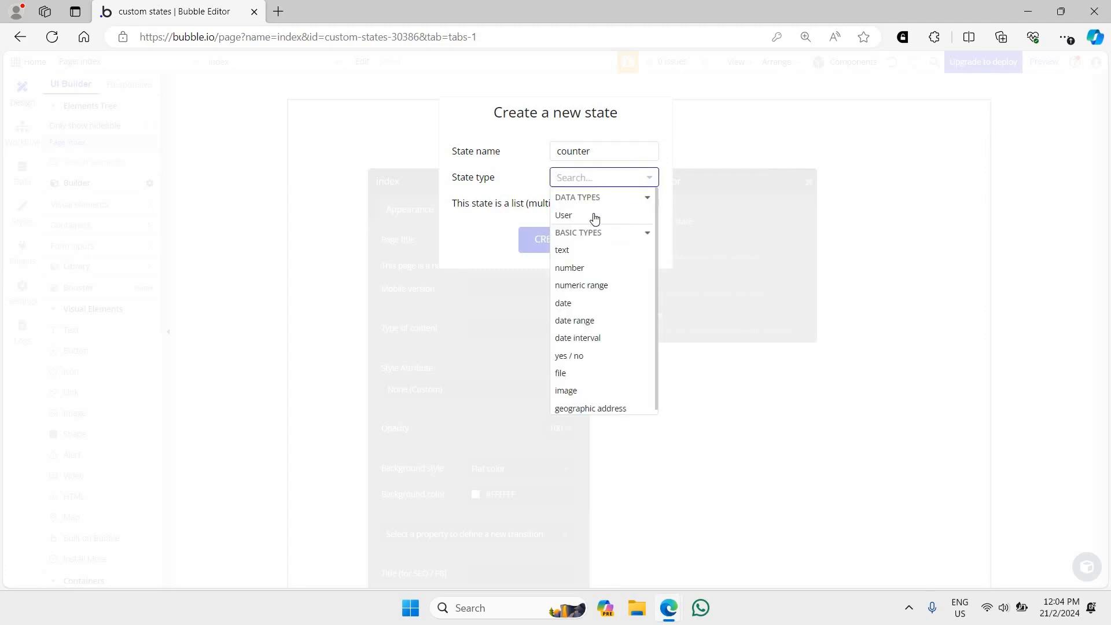
left_click(581, 267)
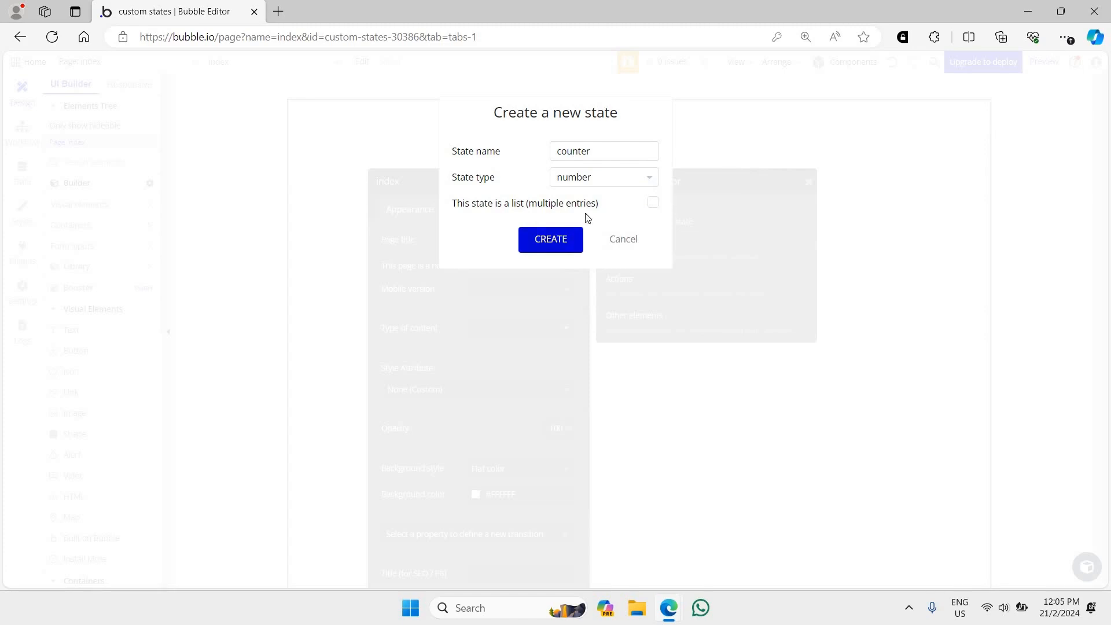
left_click(549, 242)
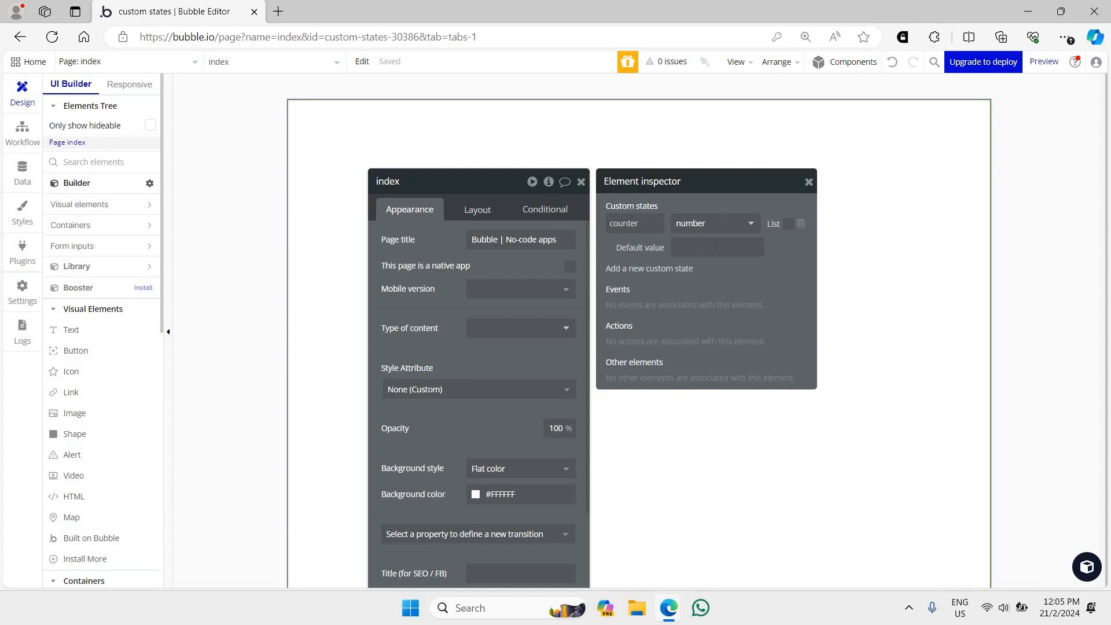
- Set the counter state's default value to 0 and close the page's property and inspector windows
left_click(716, 246)
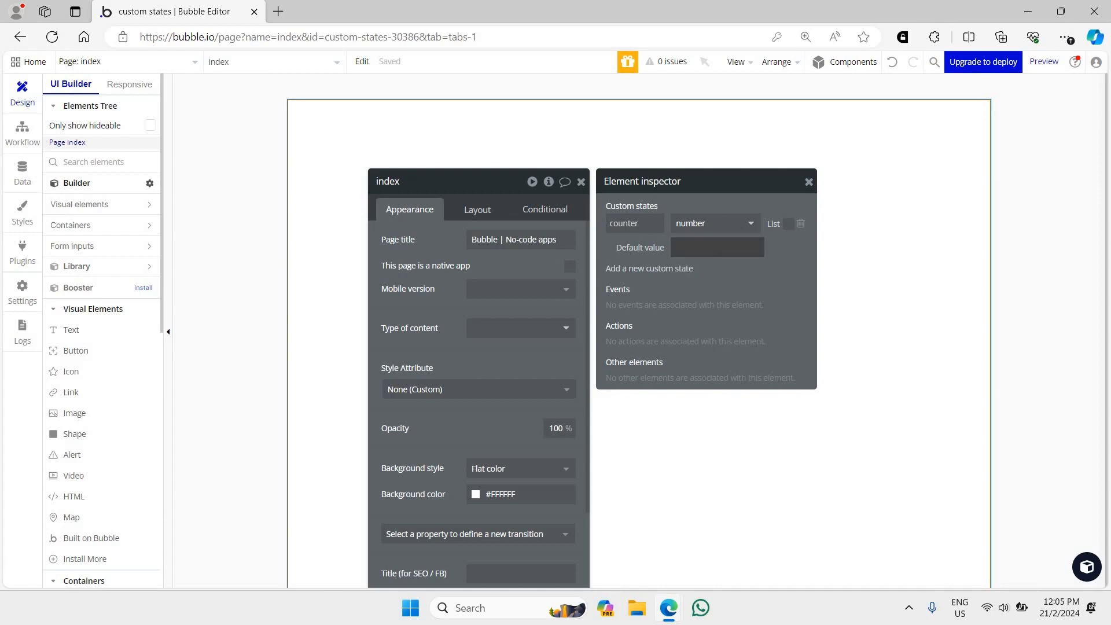
type("0")
left_click(754, 272)
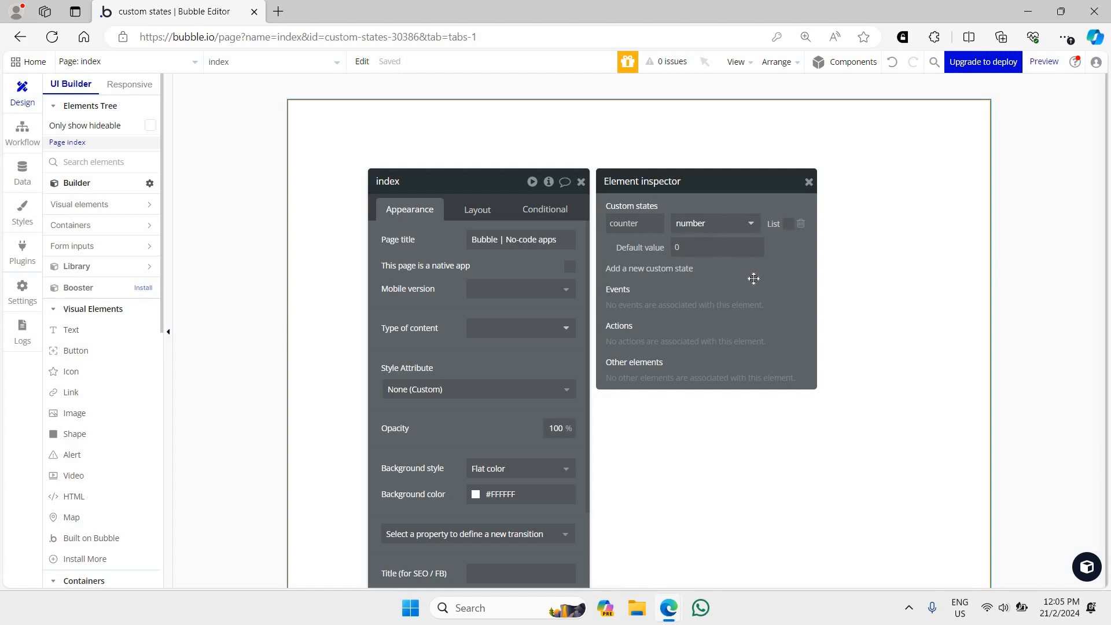
left_click(809, 182)
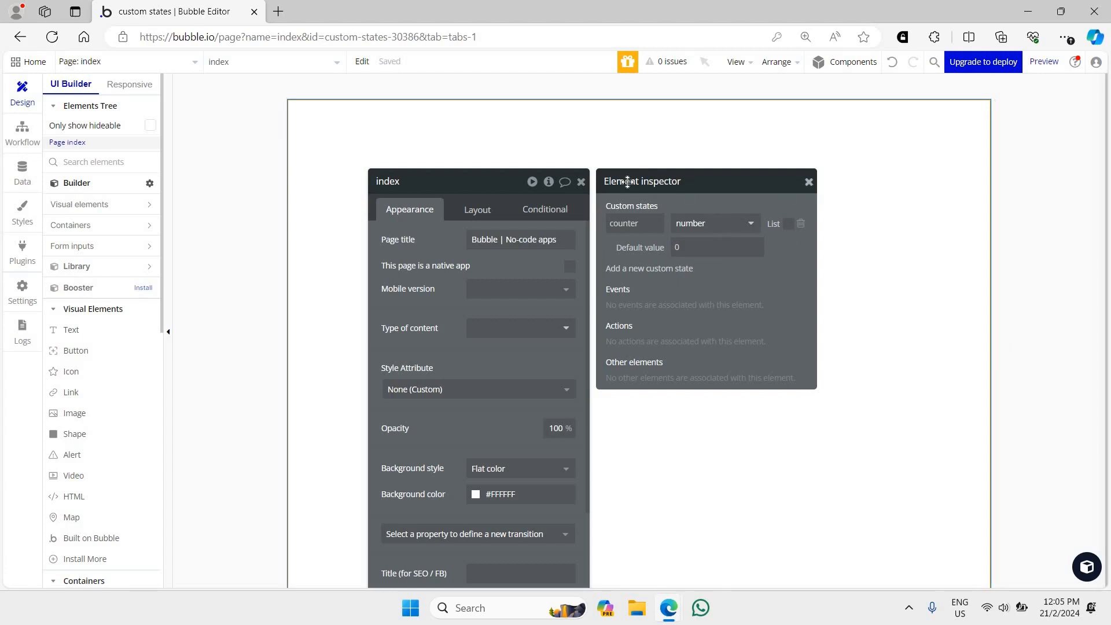
left_click(581, 182)
- Add a text element that shows index's counter as dynamic data and centre it horizontally on the page
left_click(90, 330)
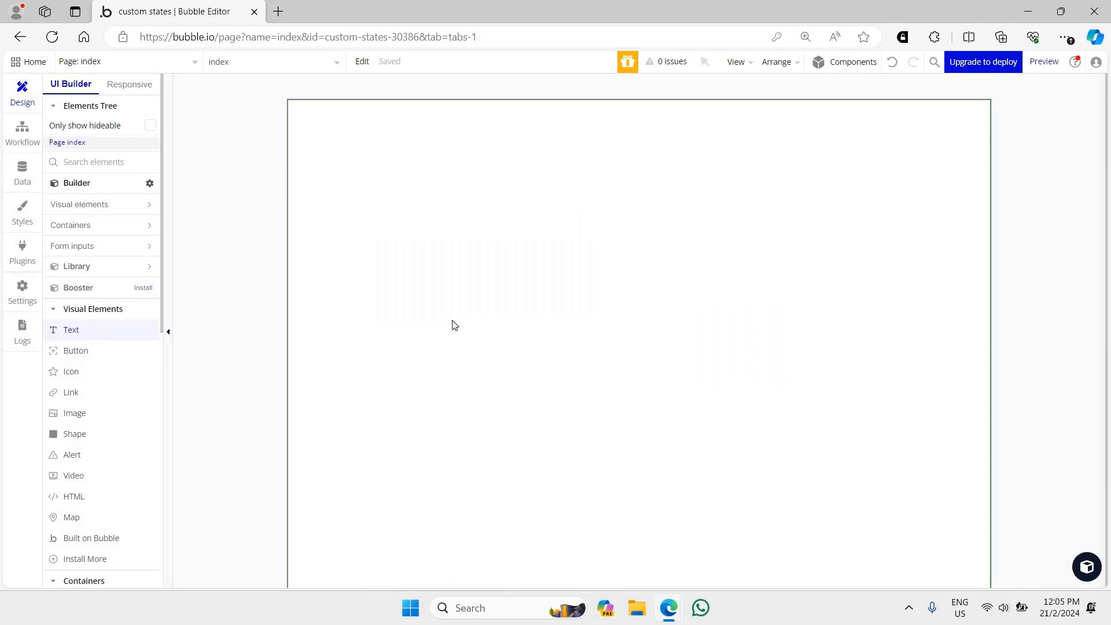
left_click(526, 280)
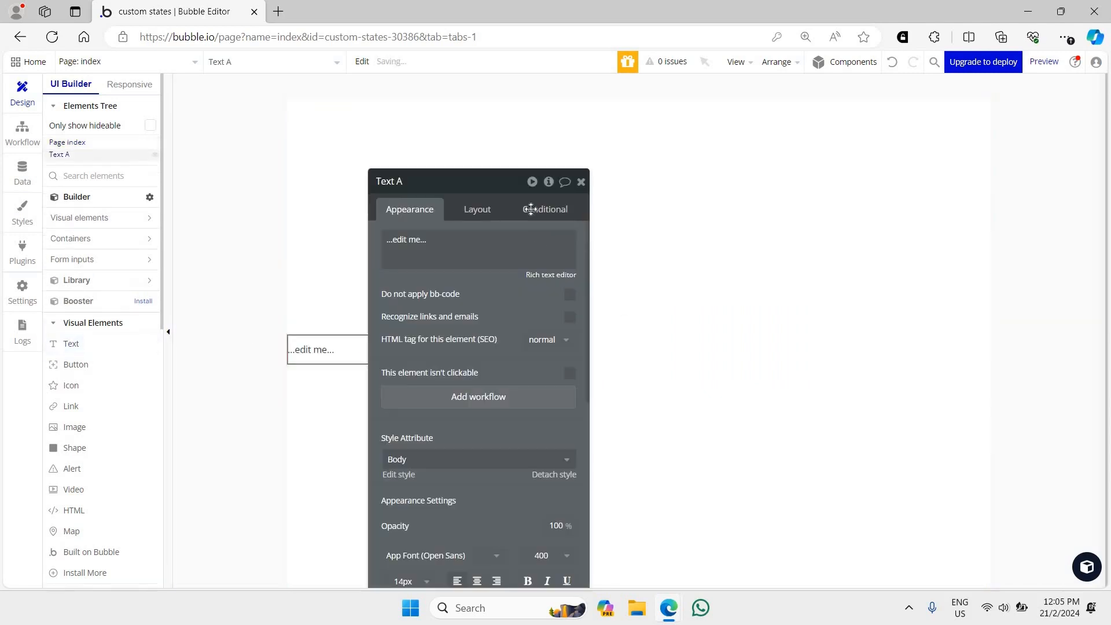
left_click(487, 216)
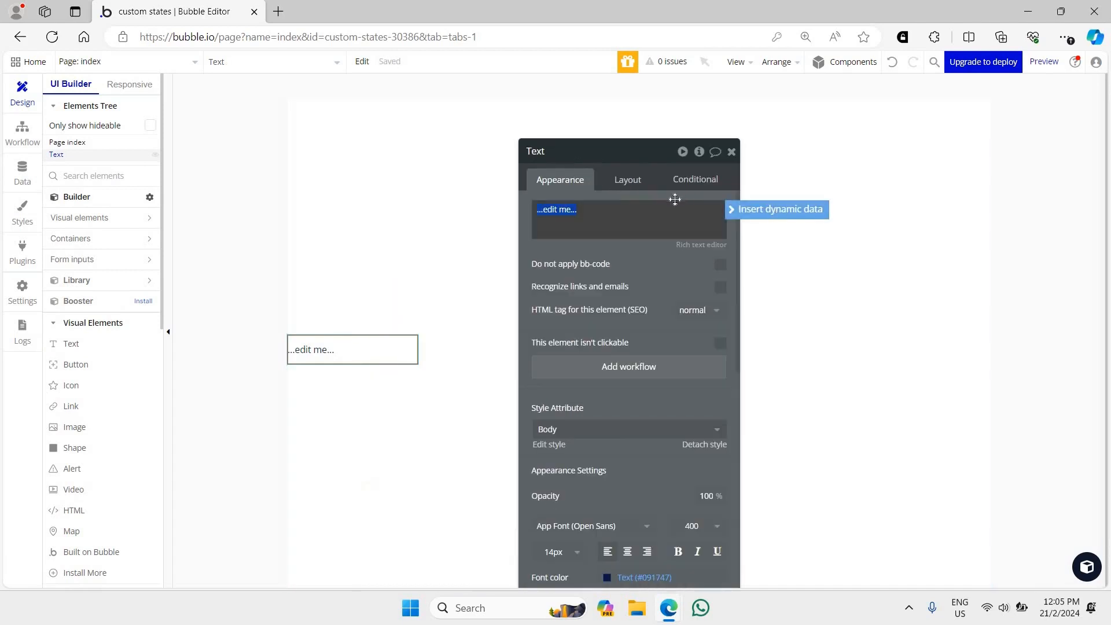
key("Tab")
type("ind")
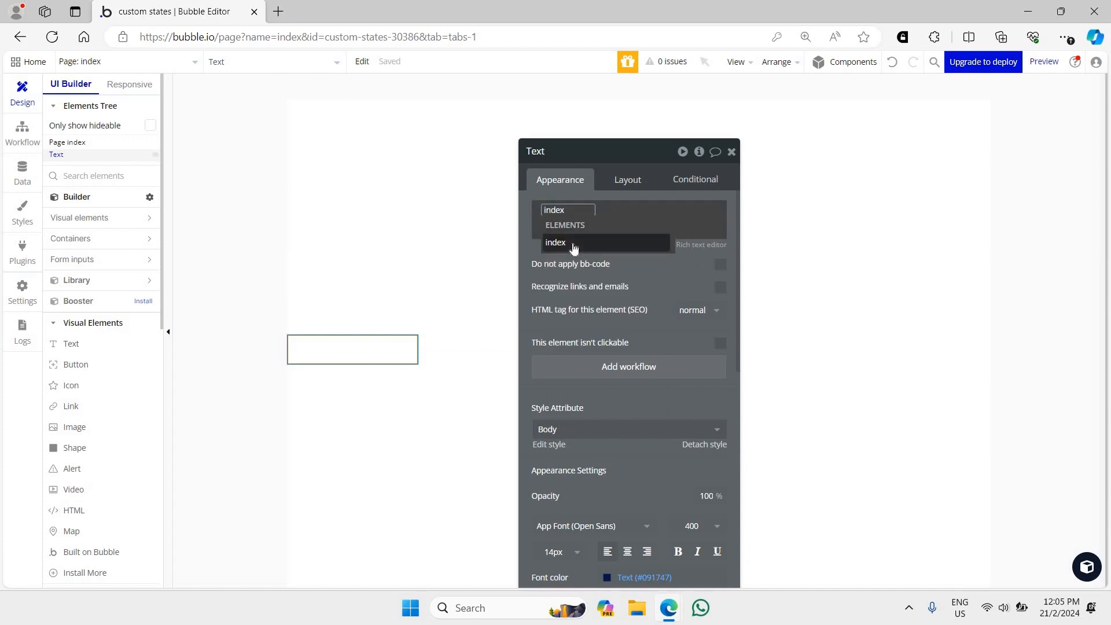
mouse_move(574, 248)
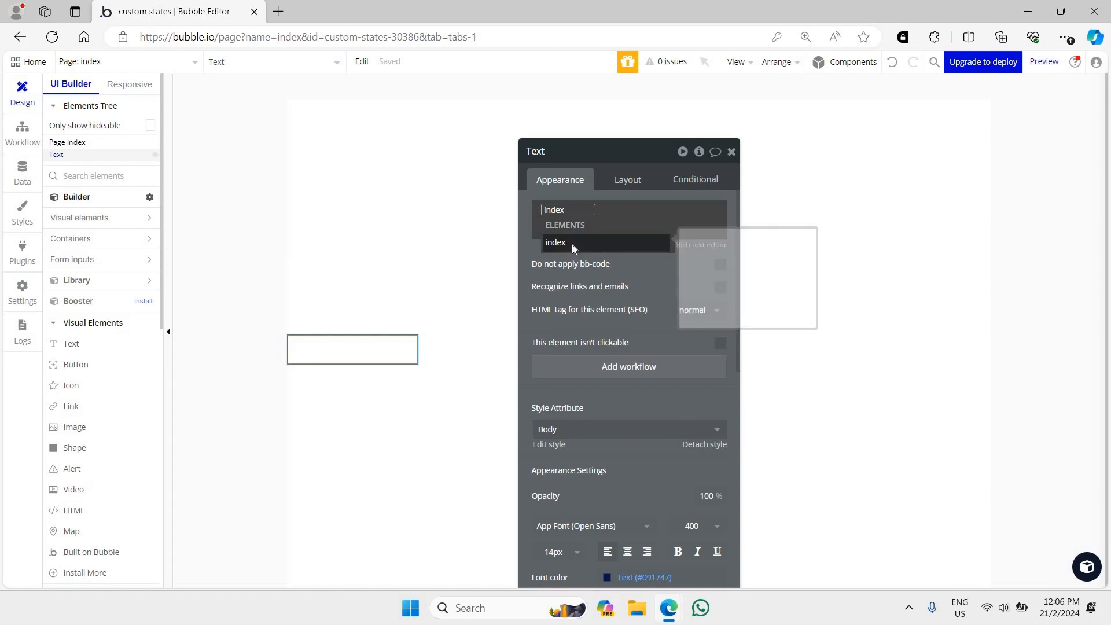
left_click(572, 244)
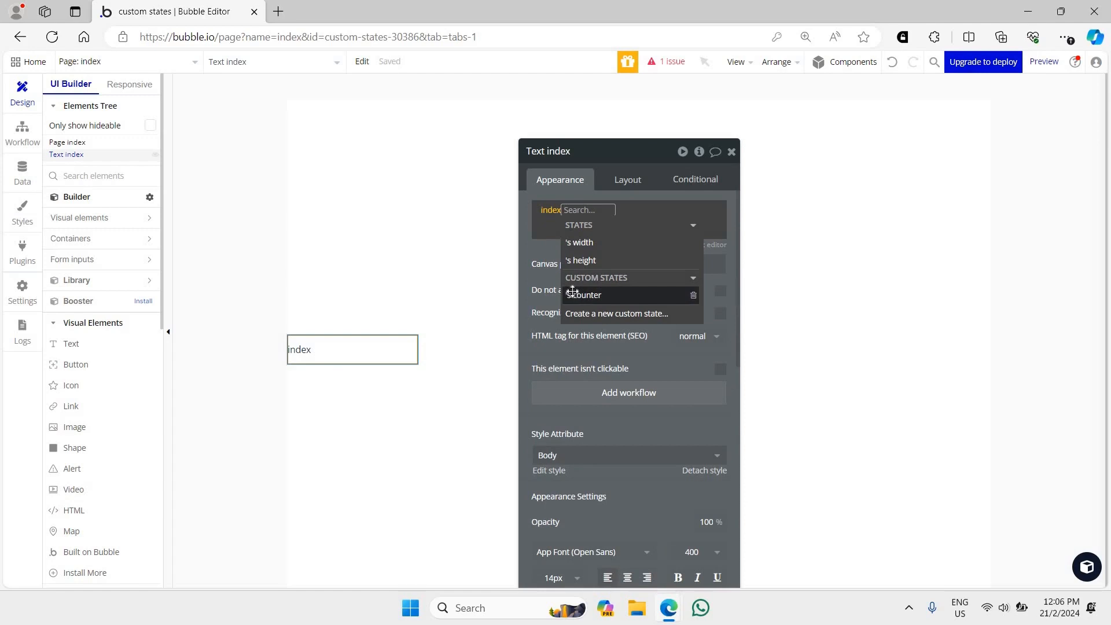
left_click(574, 297)
left_click(610, 183)
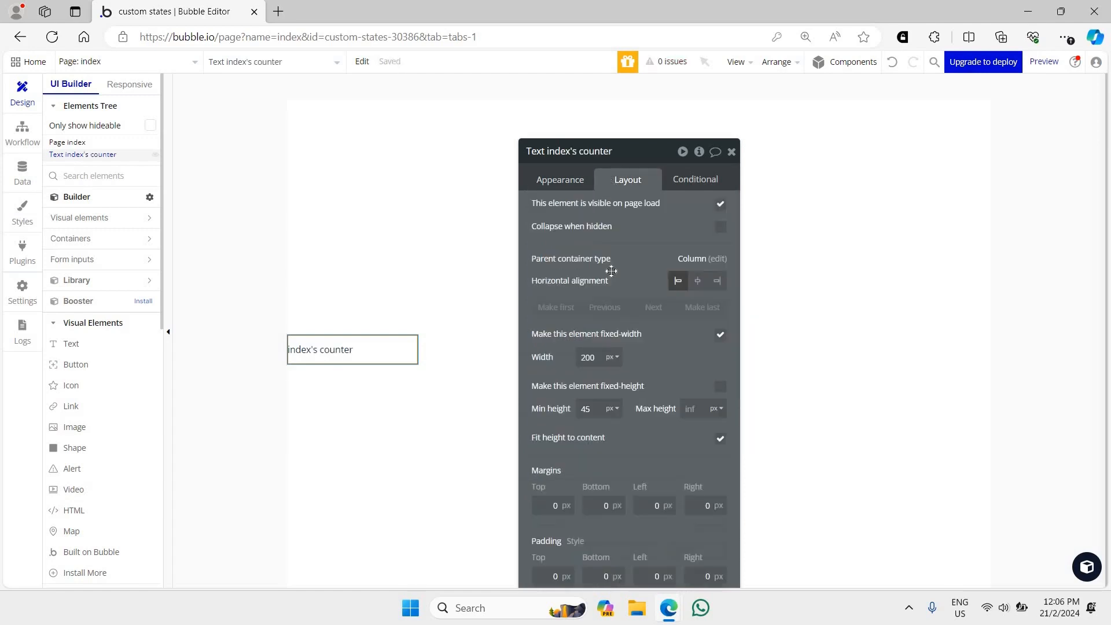
left_click(698, 281)
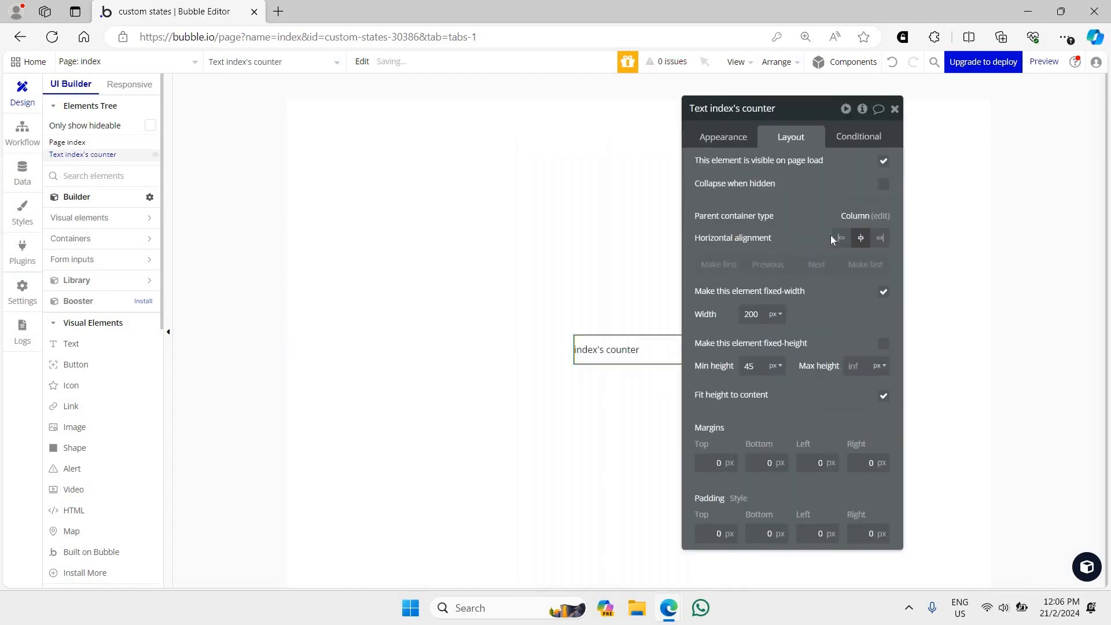
- Preview the page and check how the counter text is displayed
left_click(1045, 62)
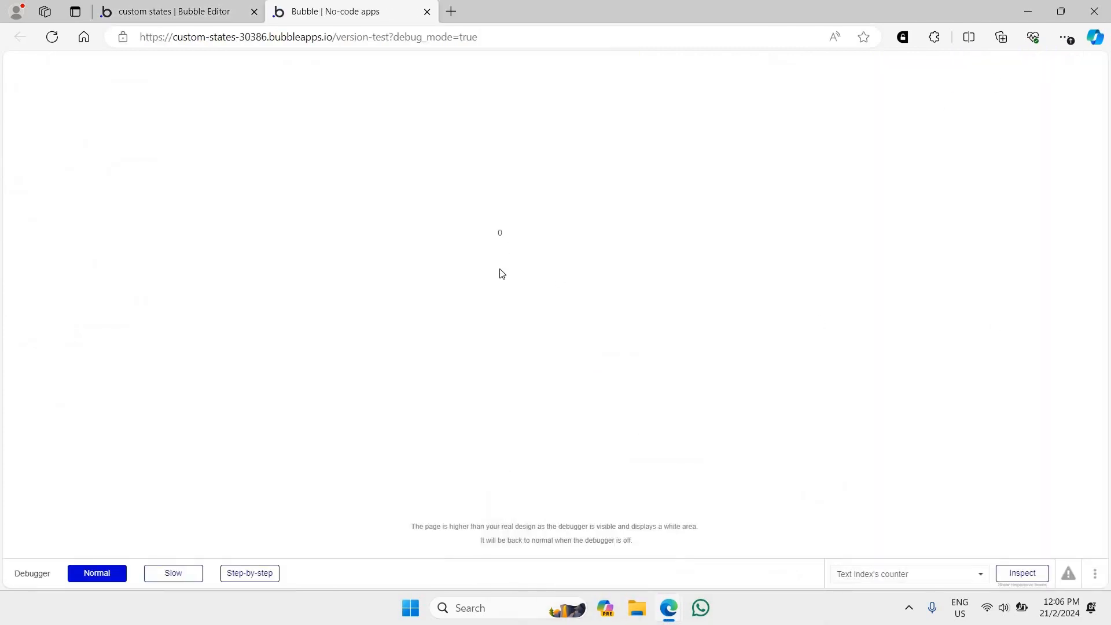
key("ctrl+plus")
double_click(482, 243)
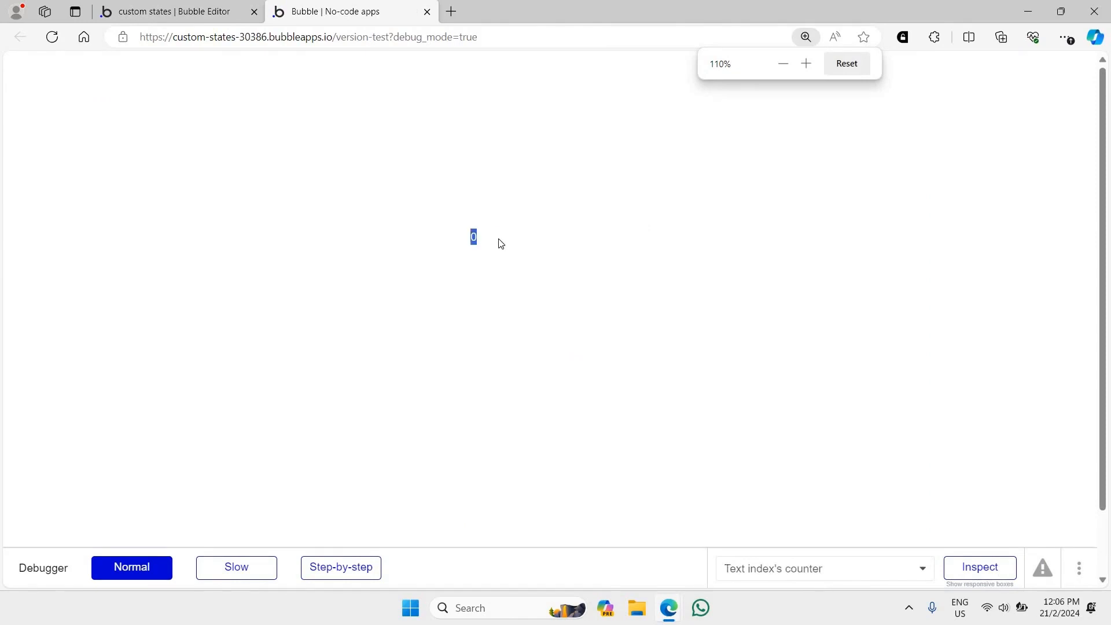
scroll(473, 268, "down", 3)
- Apply the Heading 1 style to the counter text in the editor and check it in the page preview
left_click(211, 3)
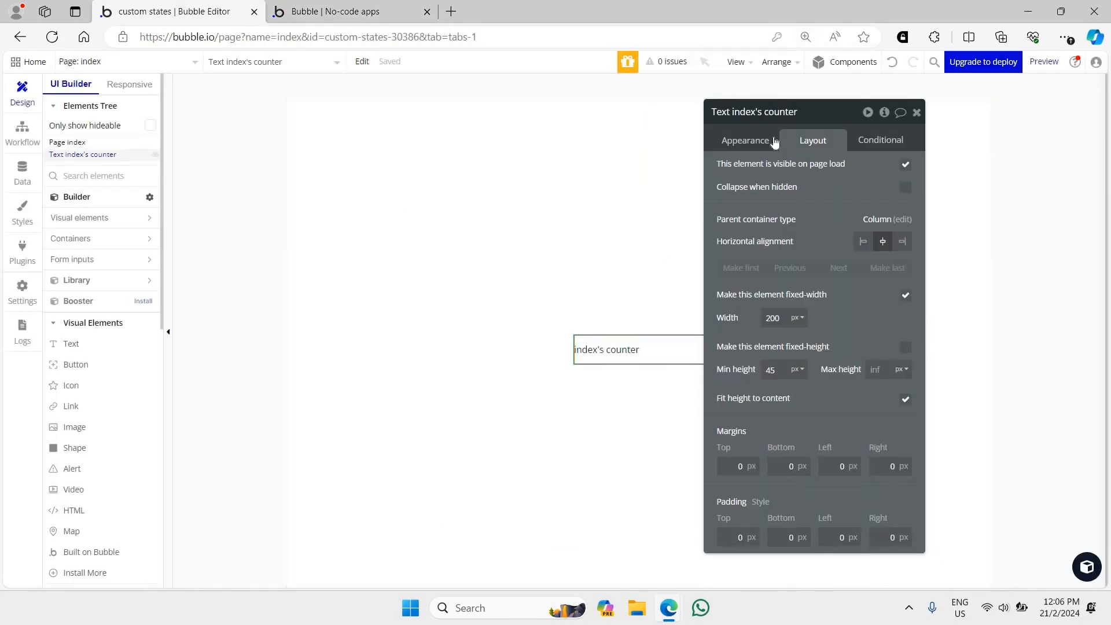
left_click(774, 141)
left_click(810, 417)
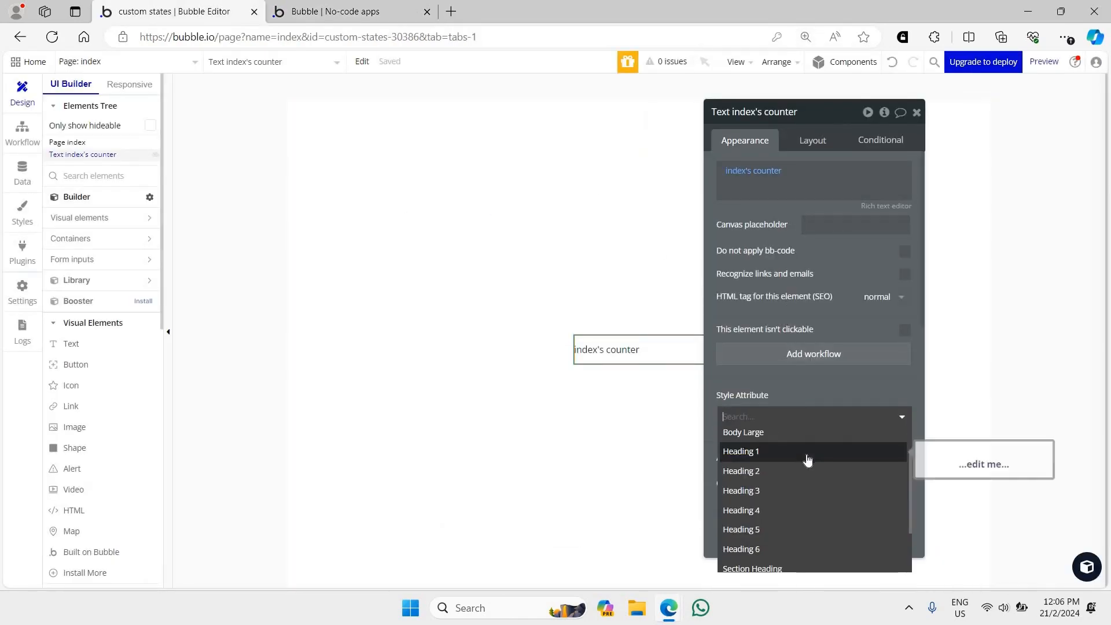
left_click(808, 456)
left_click(347, 11)
left_click(370, 61)
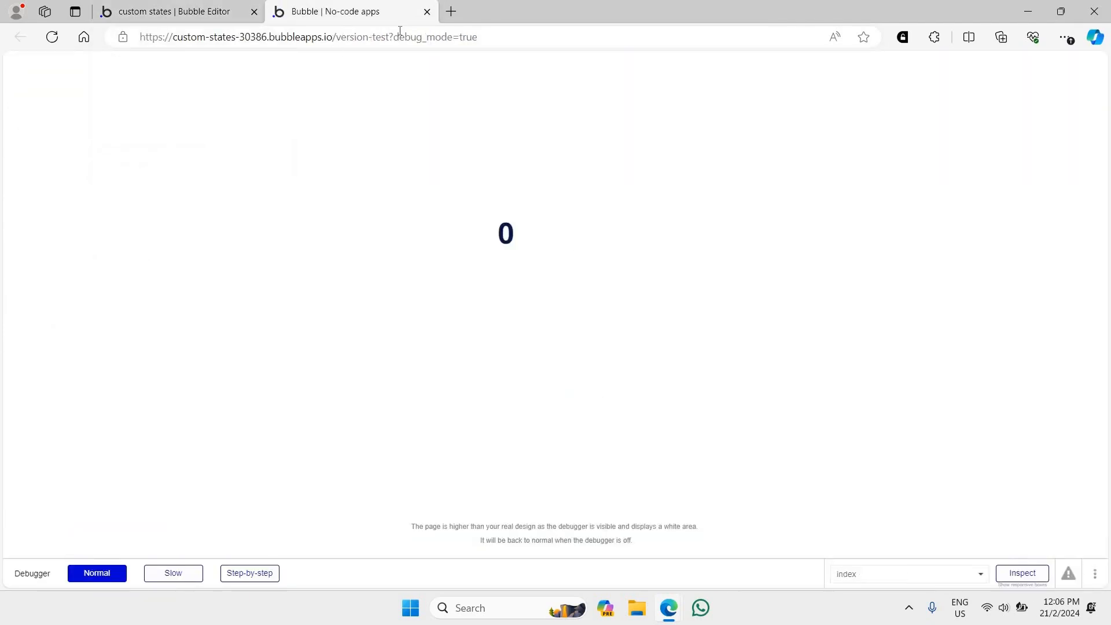
- Add a button above the counter text in the editor and centre it horizontally
left_click(215, 12)
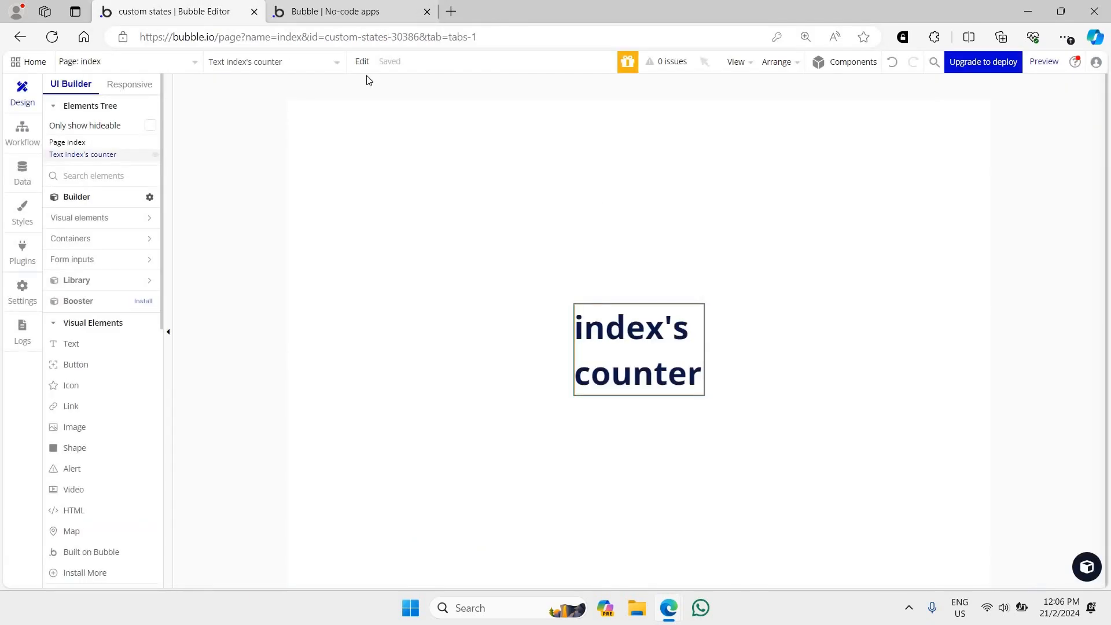
left_click_drag(87, 365, 589, 271)
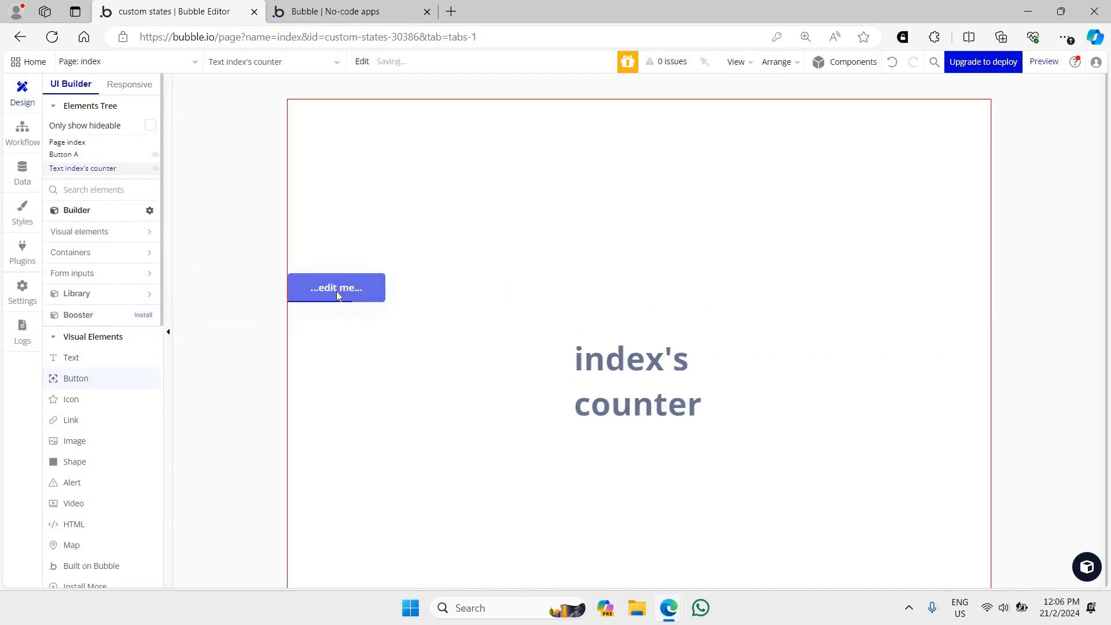
left_click(813, 141)
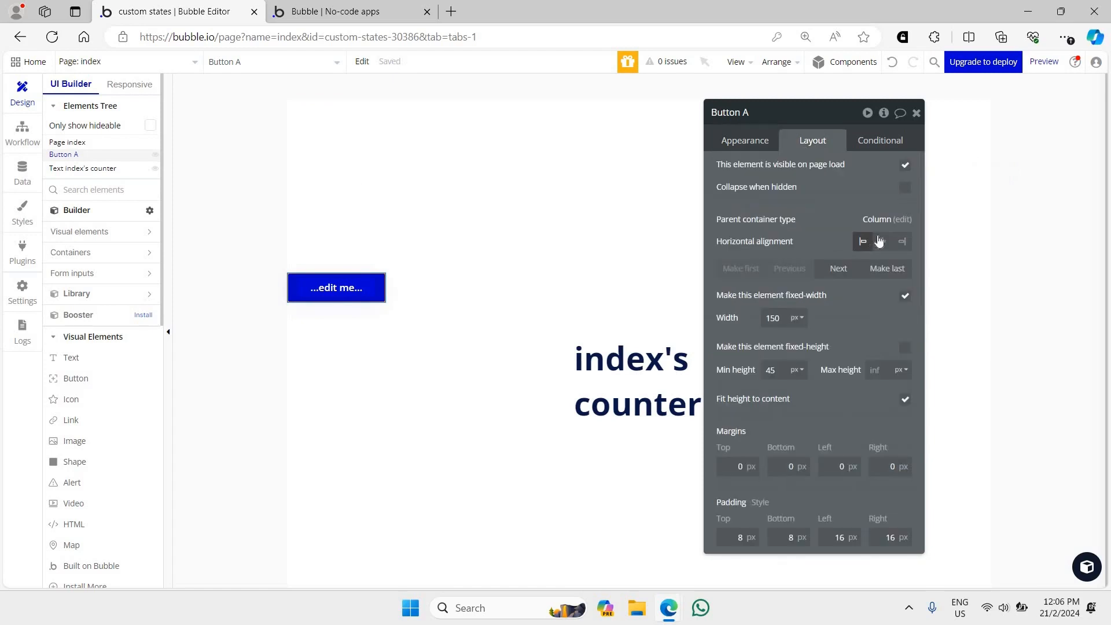
left_click(879, 241)
- Label the new button "Add"
left_click(752, 142)
type("A")
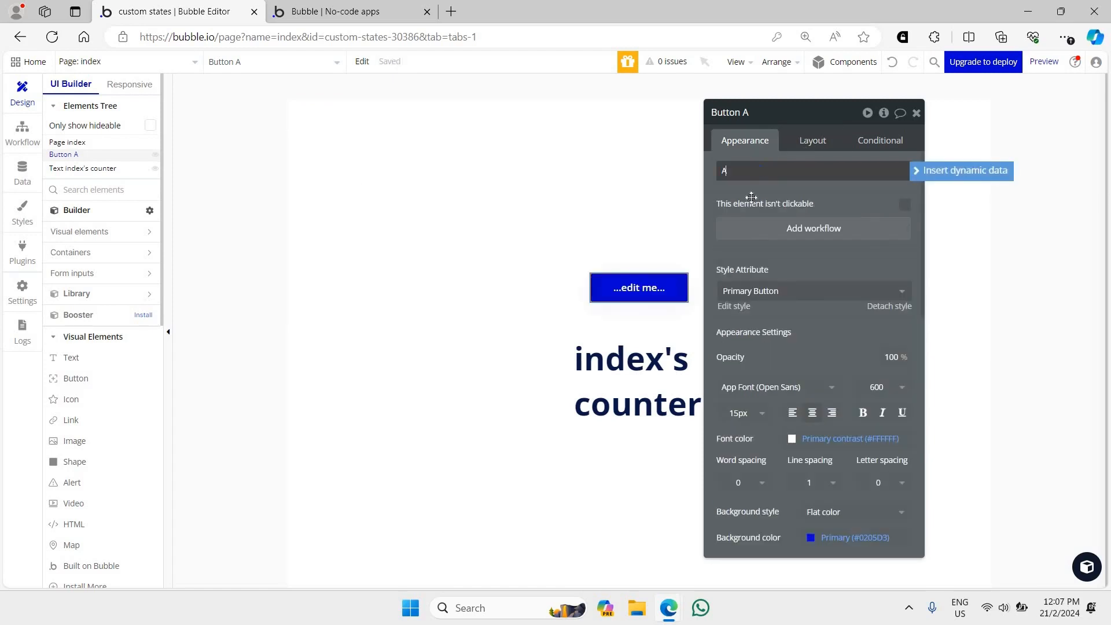
type("dd")
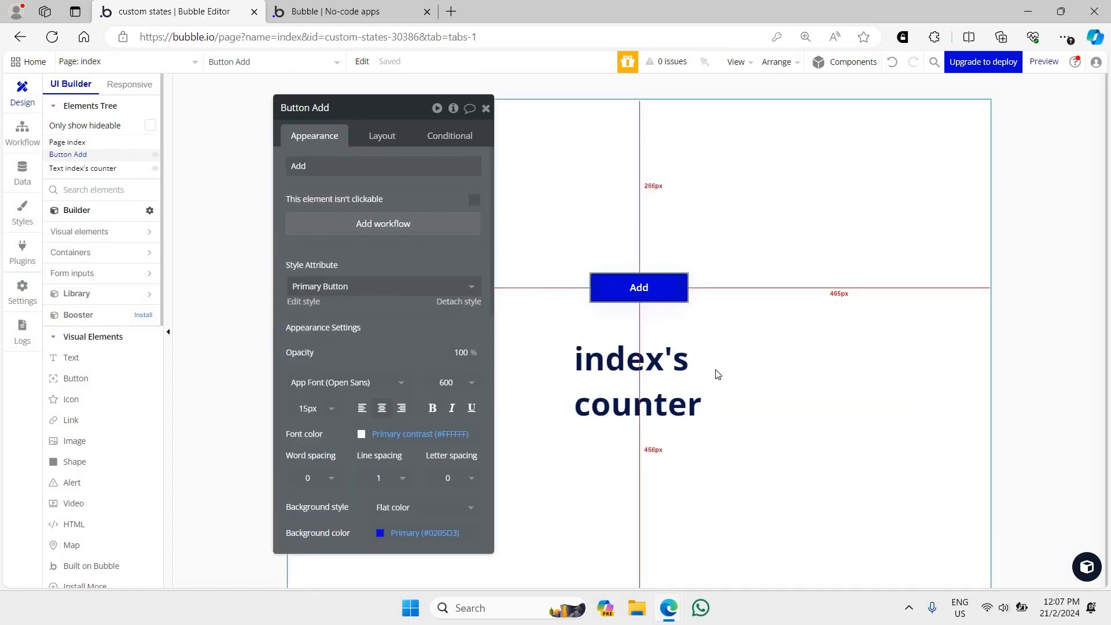
- Create a click workflow for the Add button with a Set state action targeting index's counter state
left_click(406, 222)
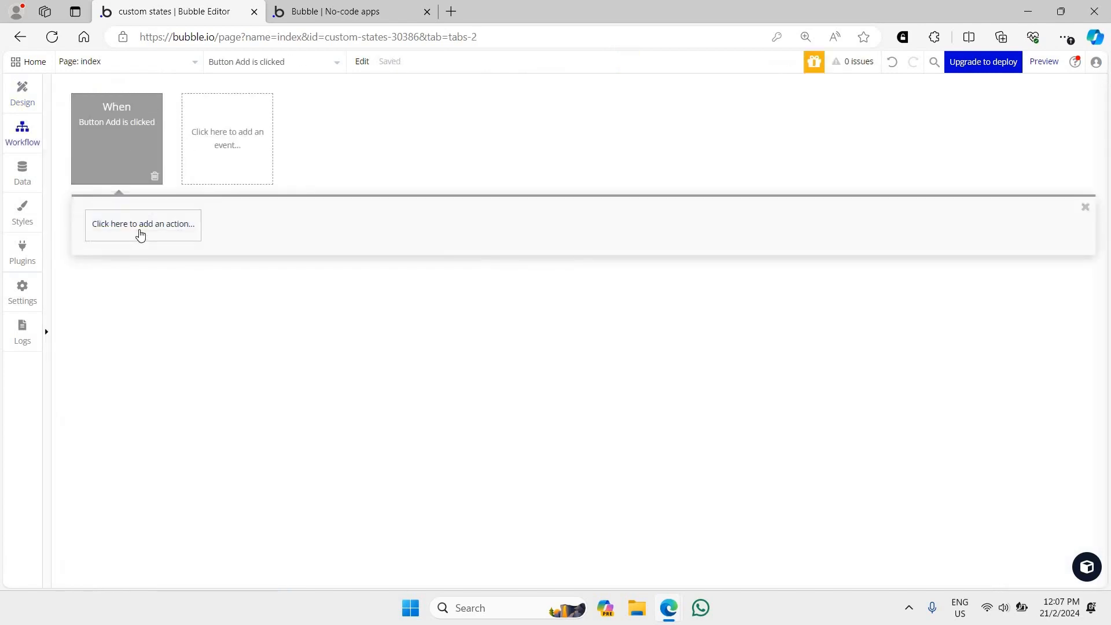
left_click(140, 234)
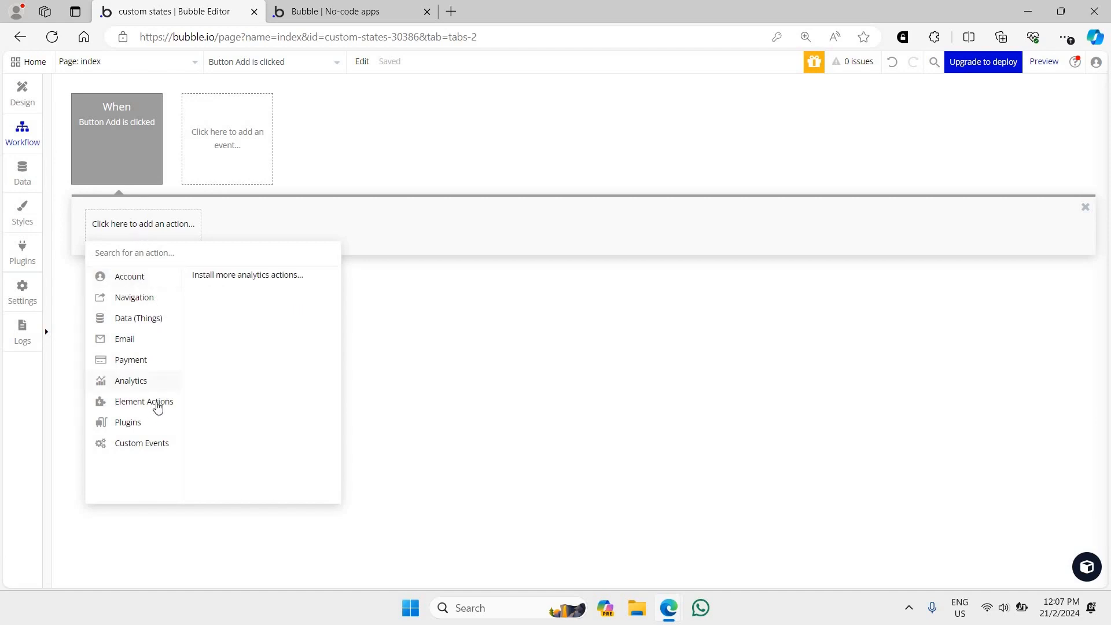
mouse_move(158, 408)
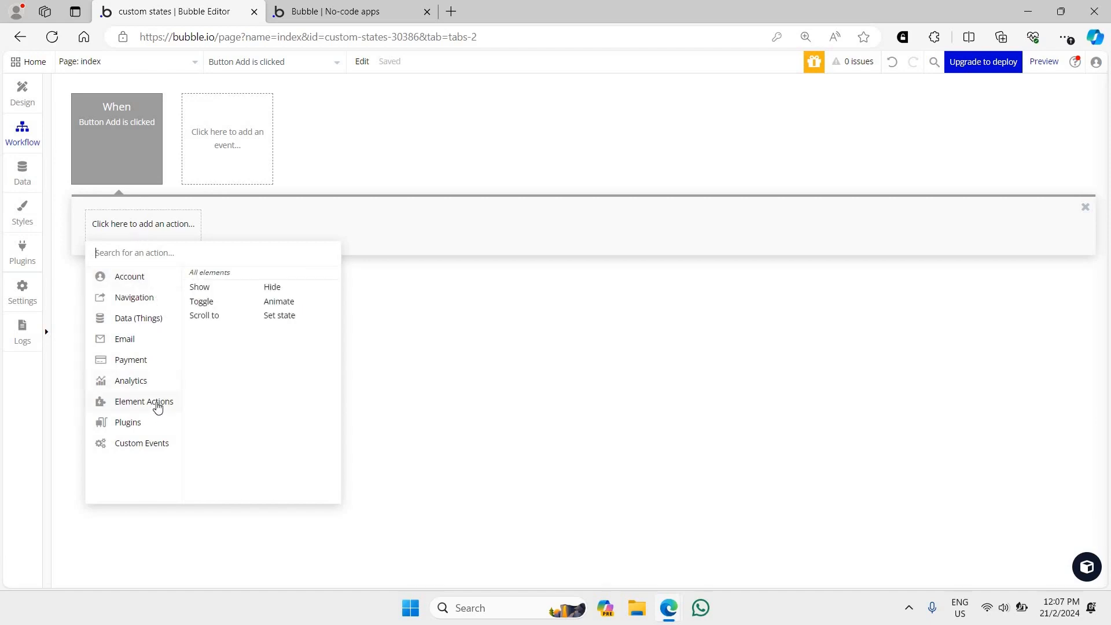
left_click(279, 318)
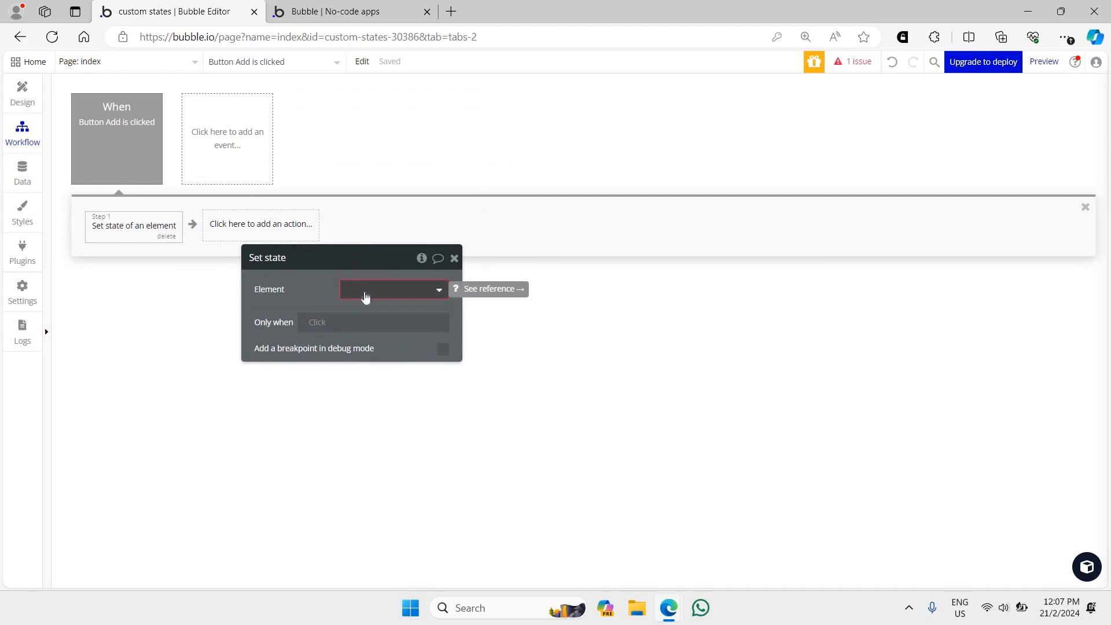
left_click(366, 296)
left_click(352, 310)
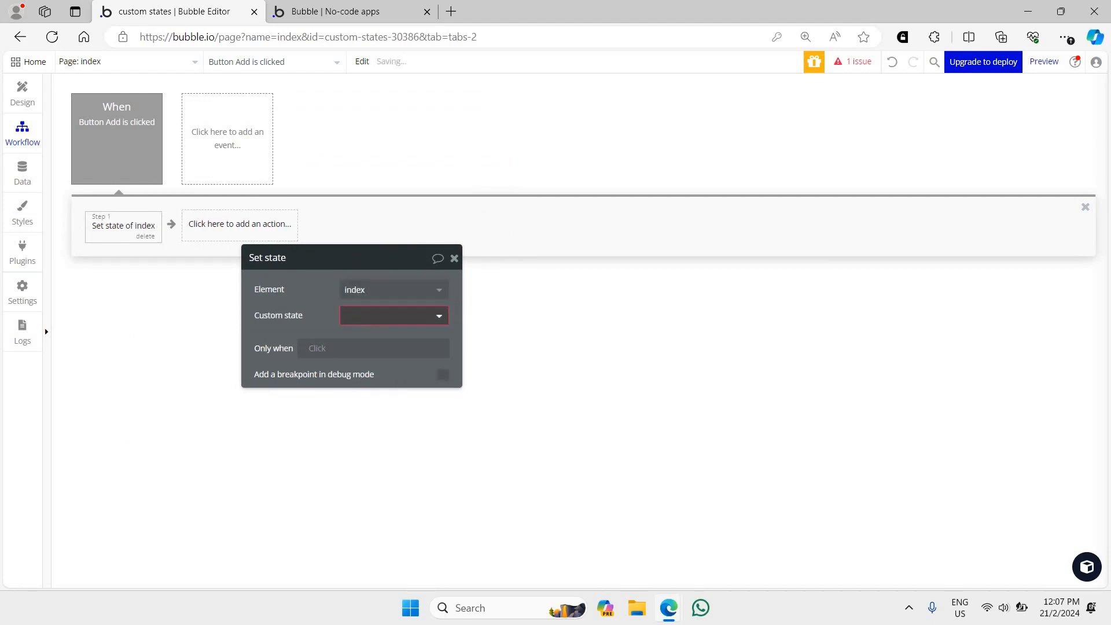
left_click(360, 316)
left_click(363, 337)
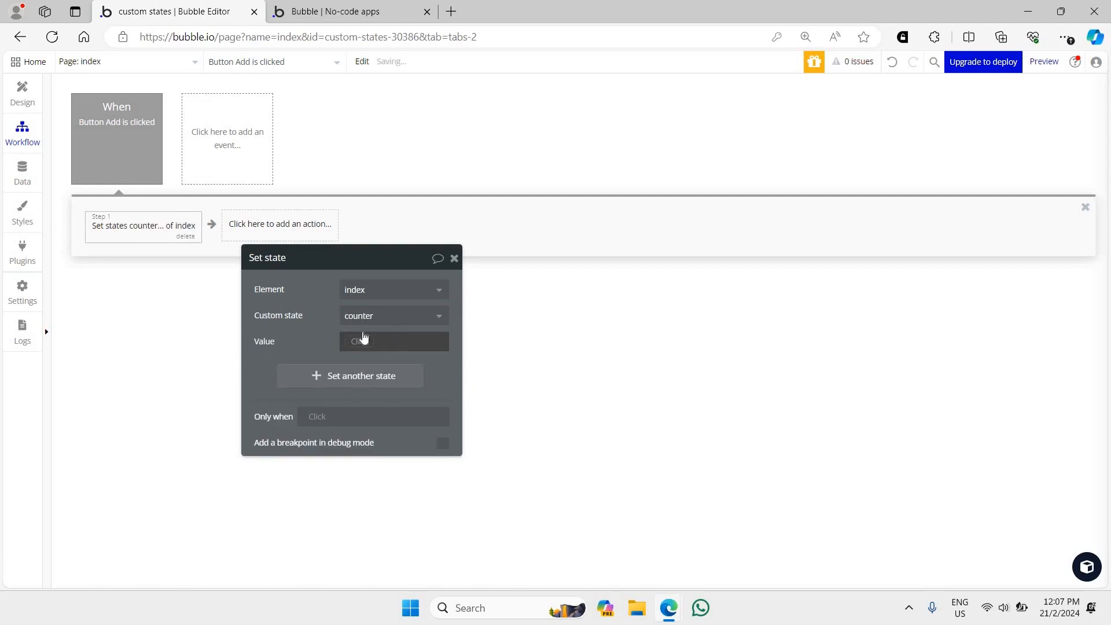
- Set the value of the Add workflow's counter state to index's counter + 1
left_click(360, 344)
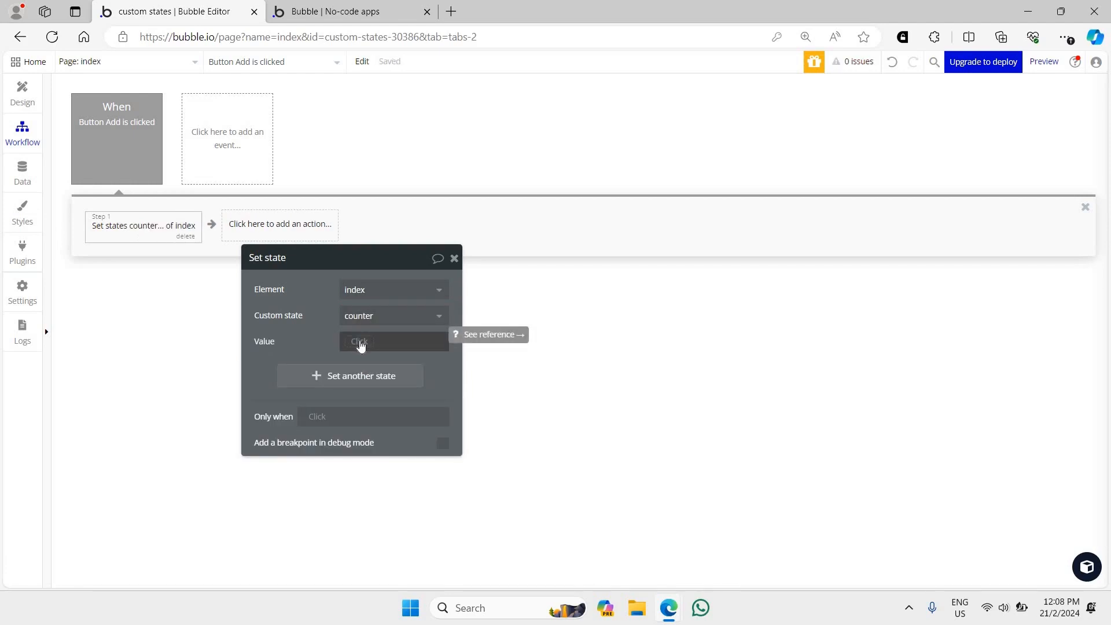
left_click(359, 341)
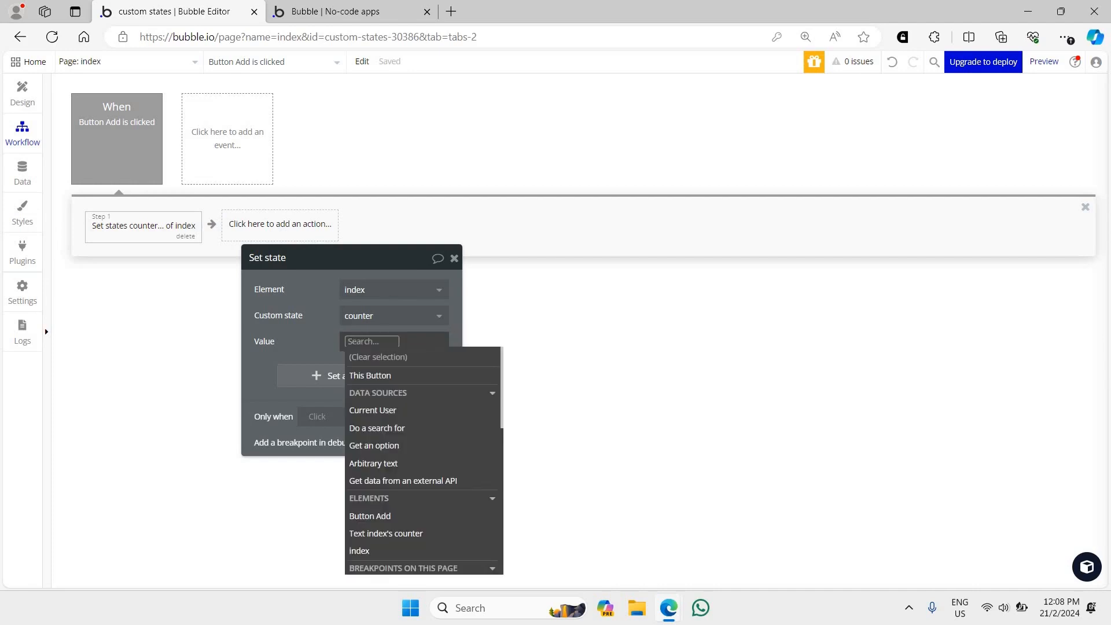
type("inde")
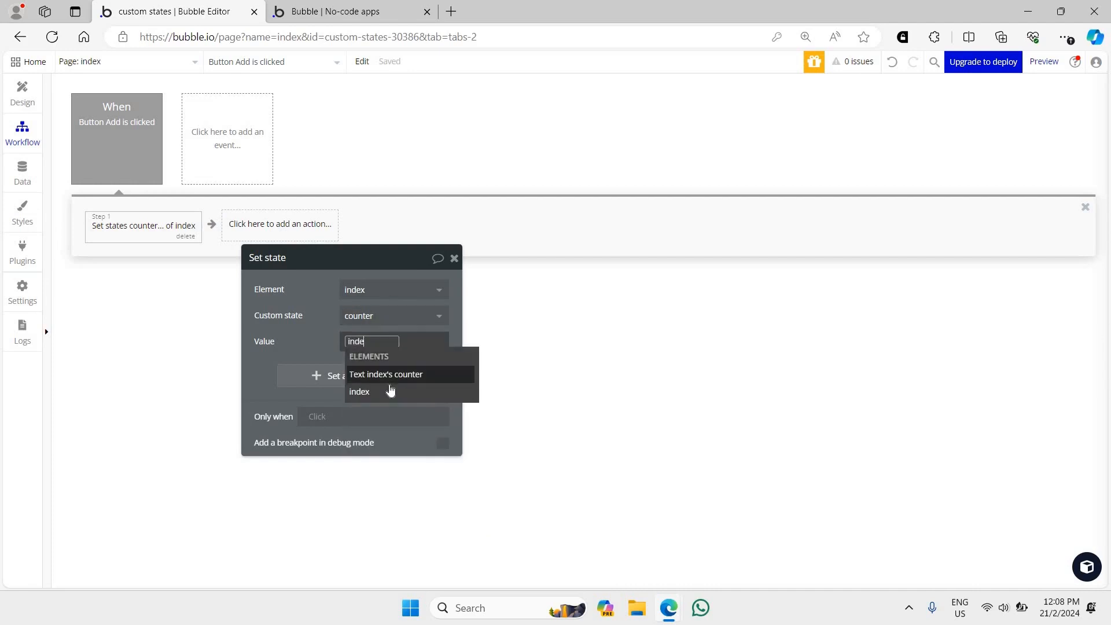
left_click(405, 391)
left_click(405, 426)
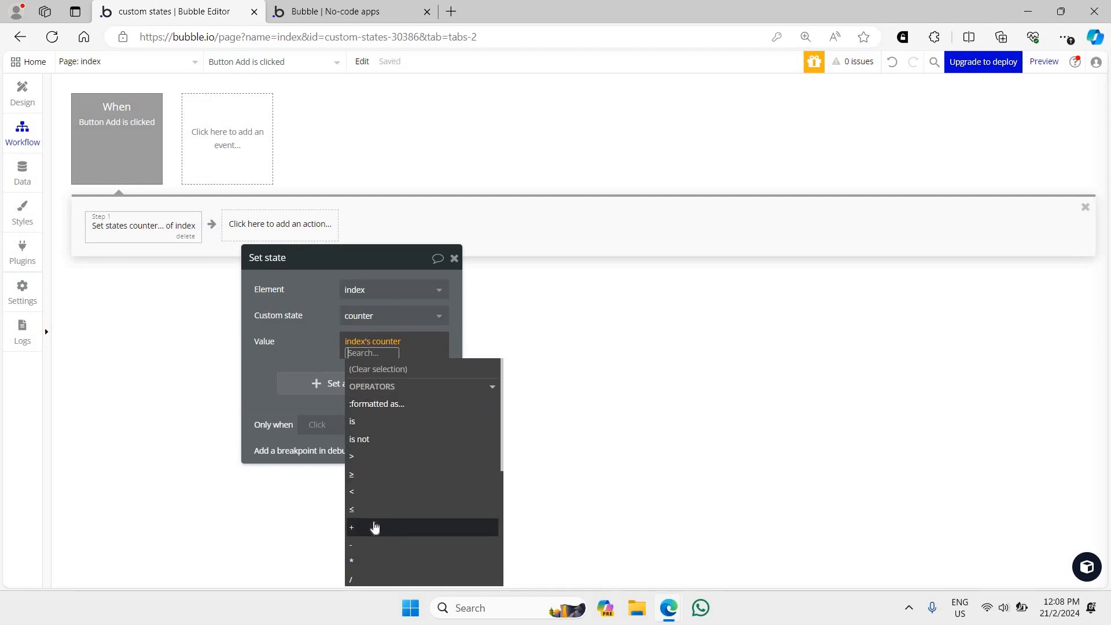
left_click(375, 527)
type("1")
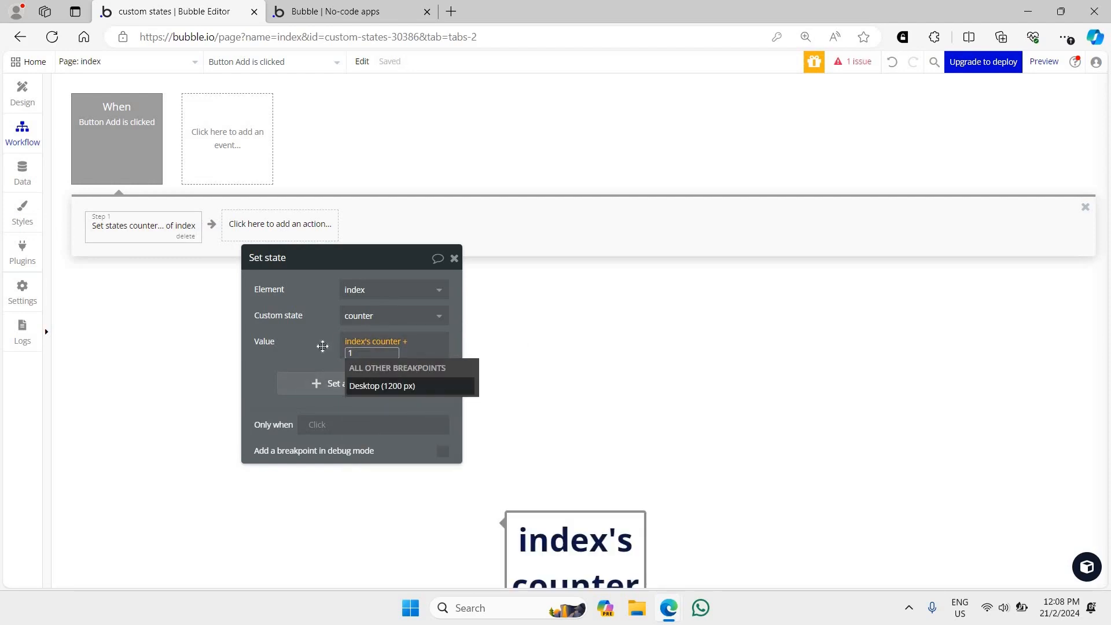
left_click(320, 346)
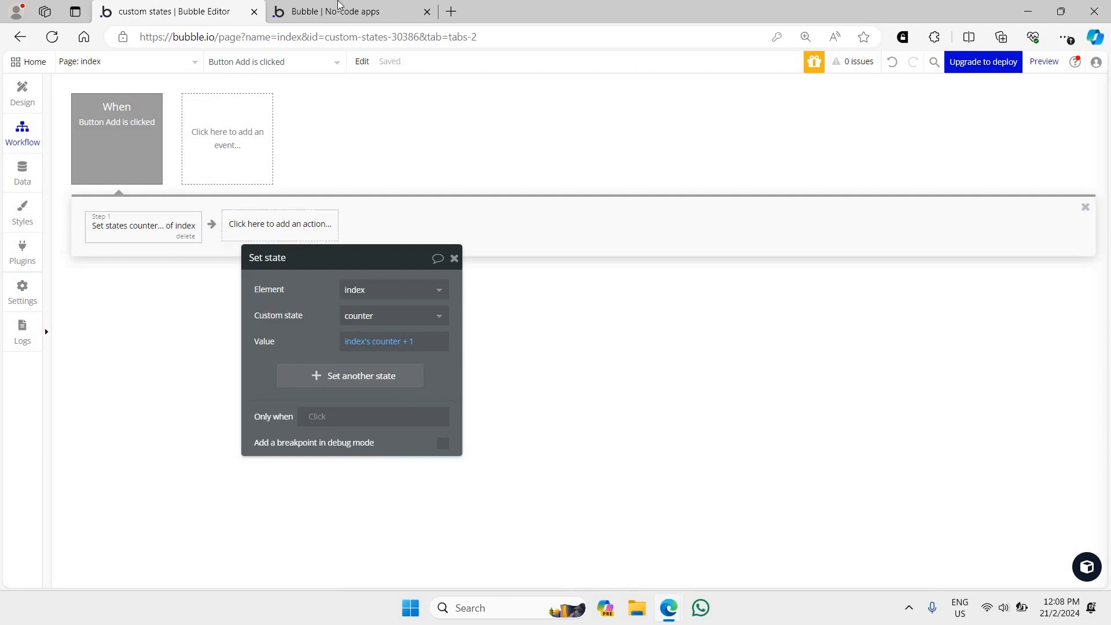
- Test the Add button several times in the page preview to check how the counter responds
left_click(338, 11)
left_click(301, 70)
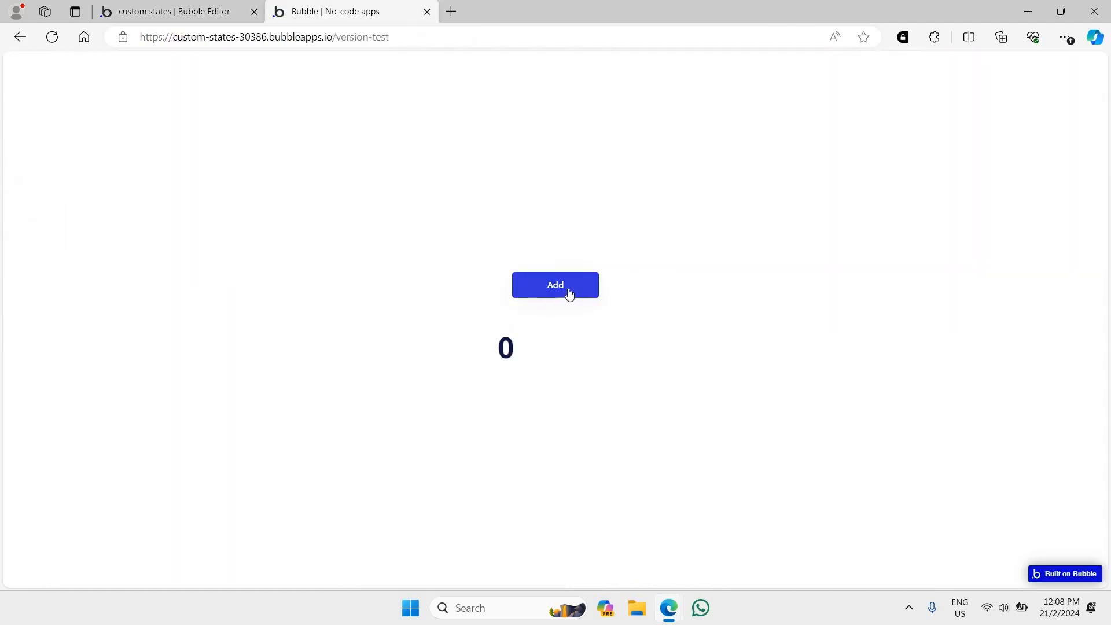
left_click(570, 293)
left_click(569, 294)
left_click(570, 294)
left_click(569, 294)
left_click(569, 293)
- Duplicate the Add button in the page design and group both buttons in a row container
left_click(161, 13)
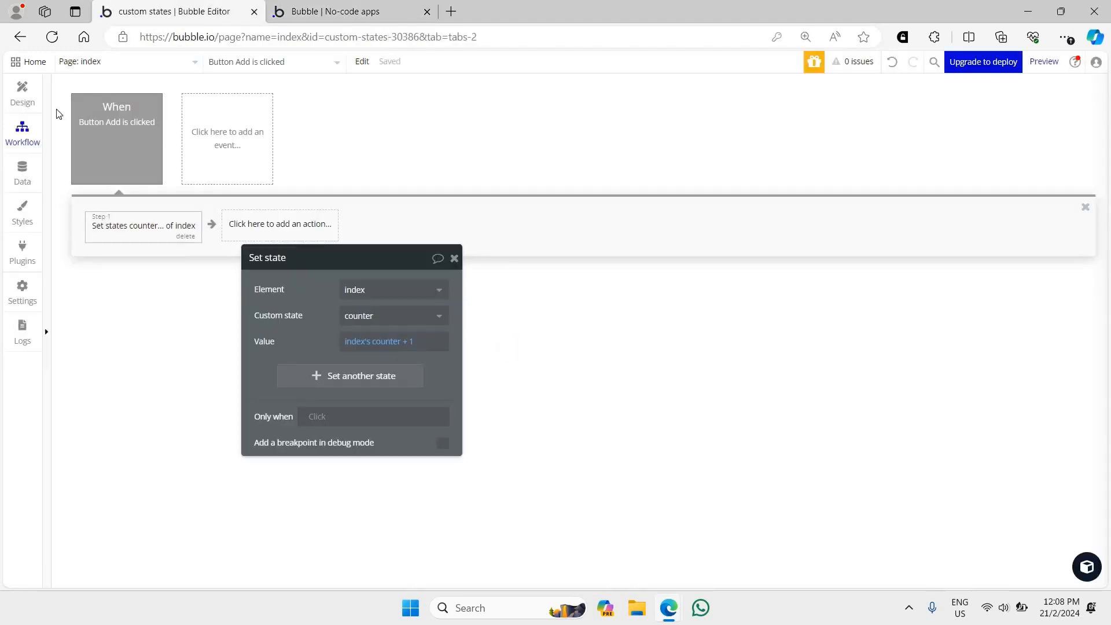
left_click(21, 92)
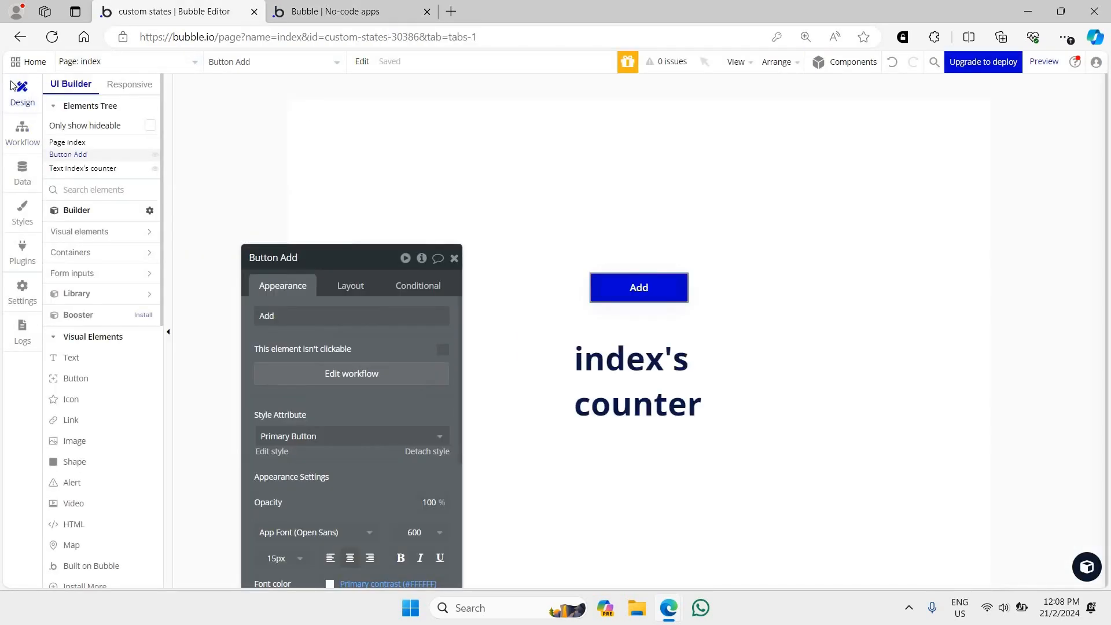
left_click(454, 258)
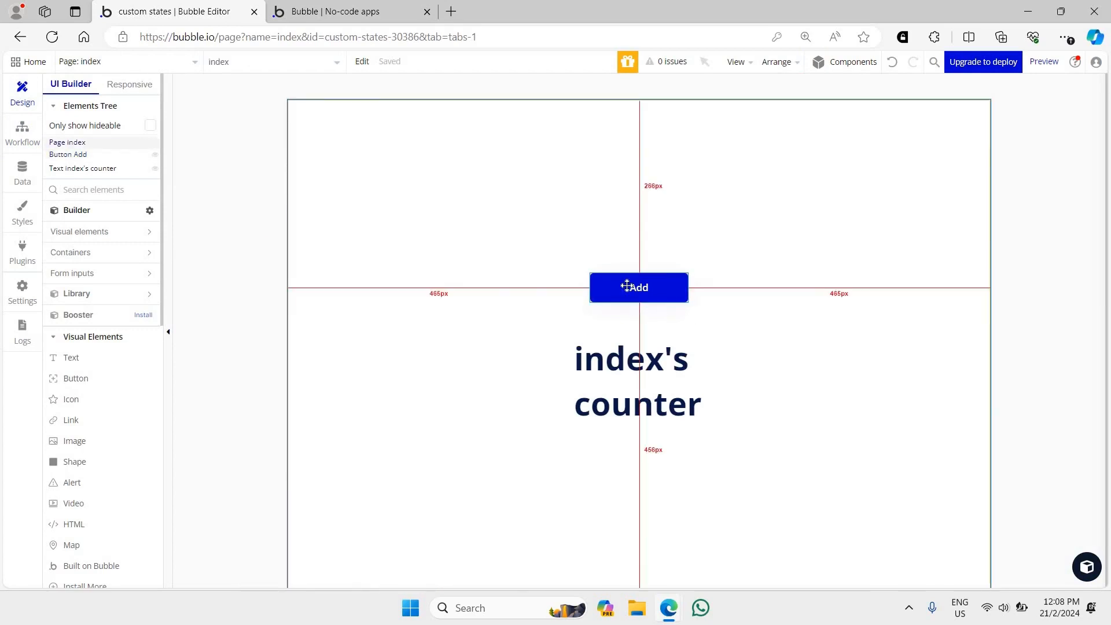
key("ctrl+c")
key("ctrl+v")
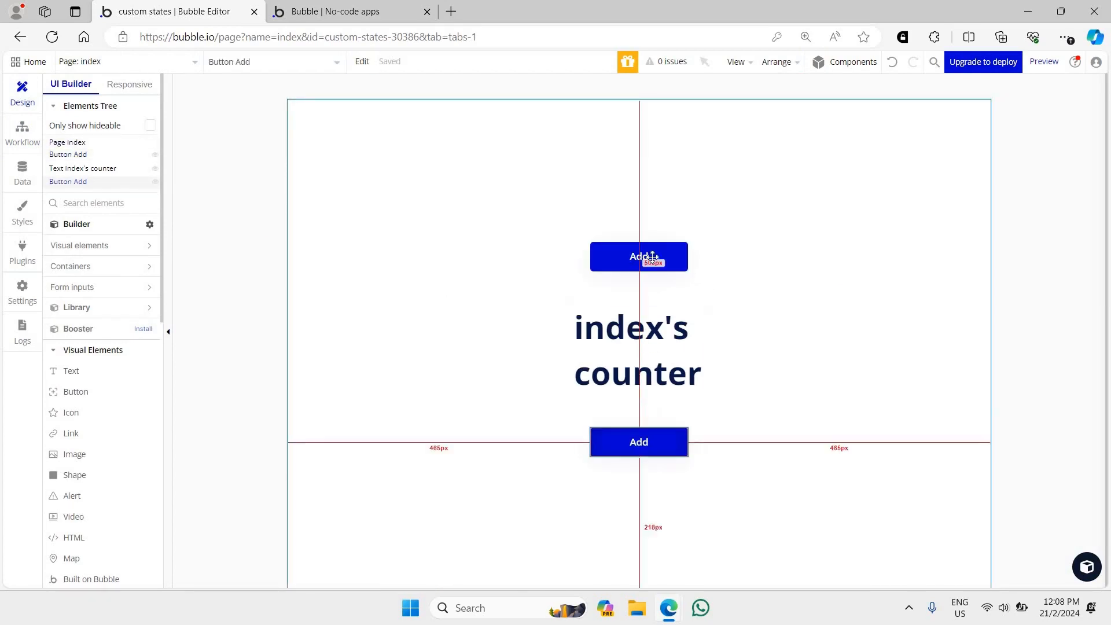
right_click(613, 457)
mouse_move(670, 366)
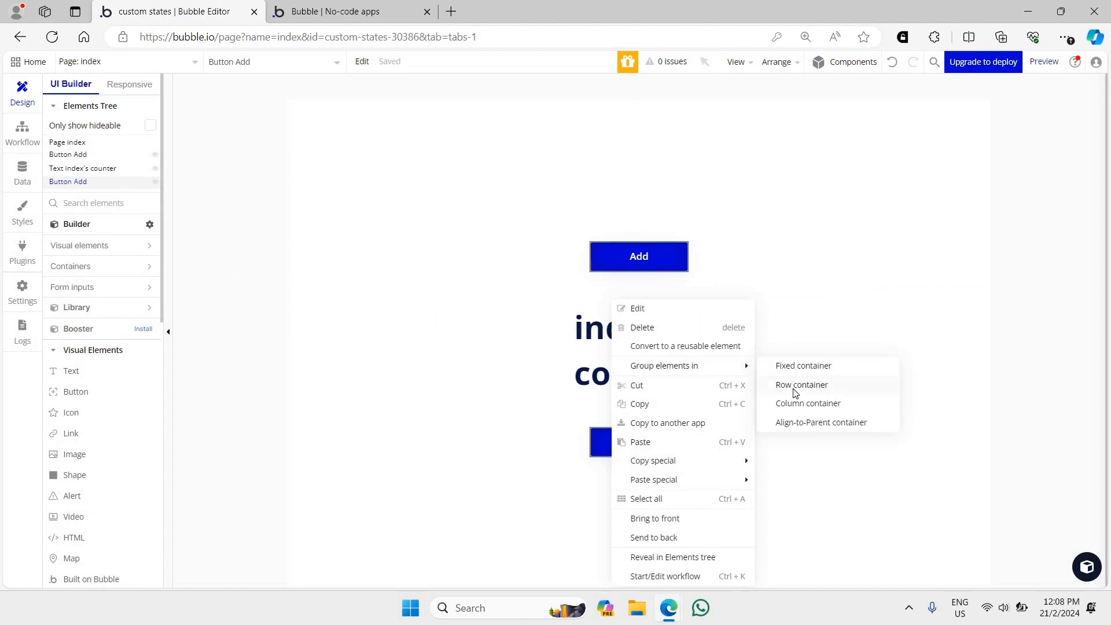
left_click(794, 392)
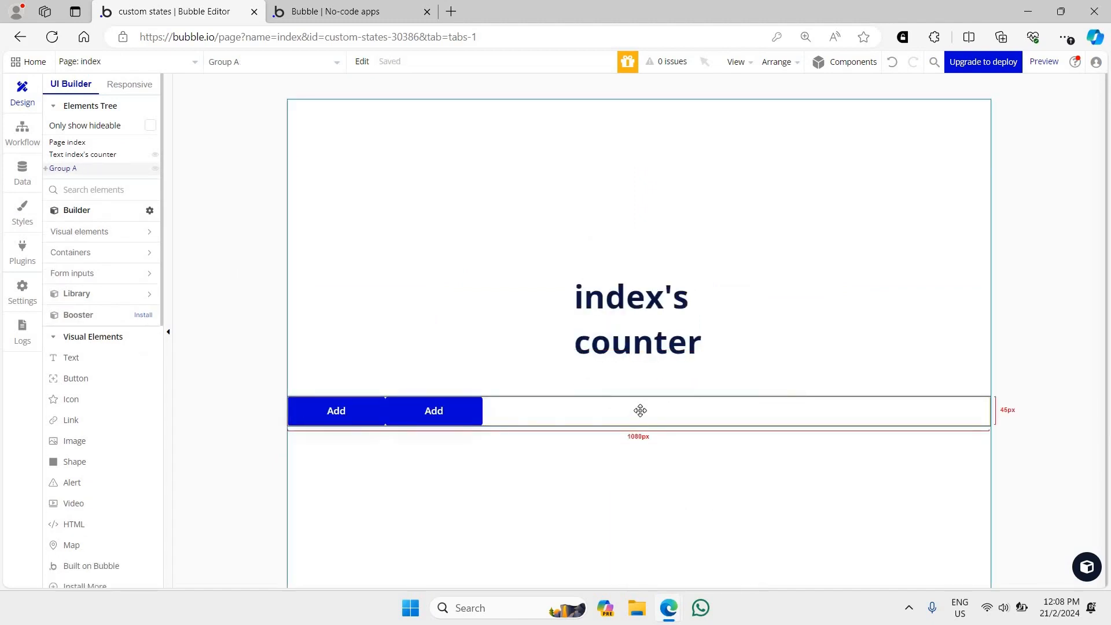
- Centre the two buttons within their row group and centre-align the counter text
double_click(640, 410)
left_click(349, 286)
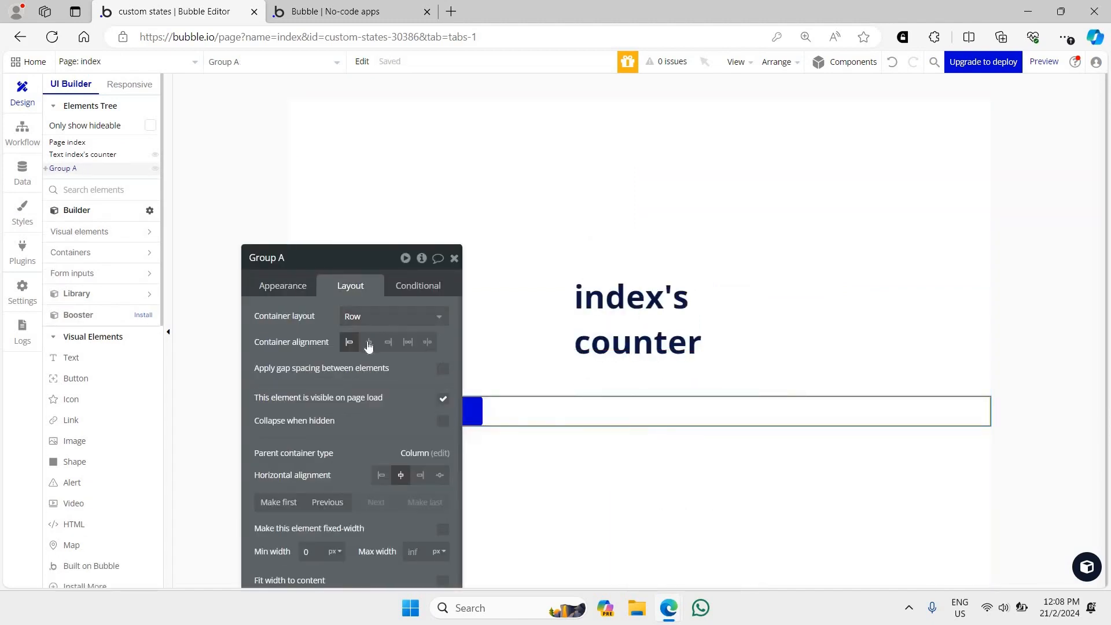
left_click(369, 342)
left_click(602, 333)
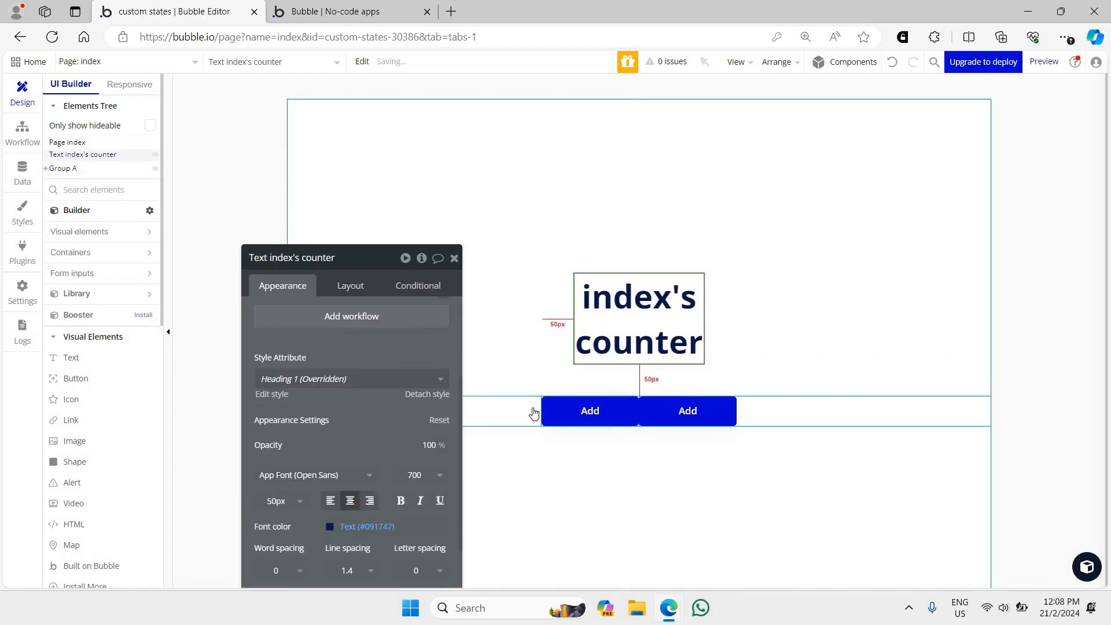
- Make the button group the first element on the page, above the counter text
left_click(533, 412)
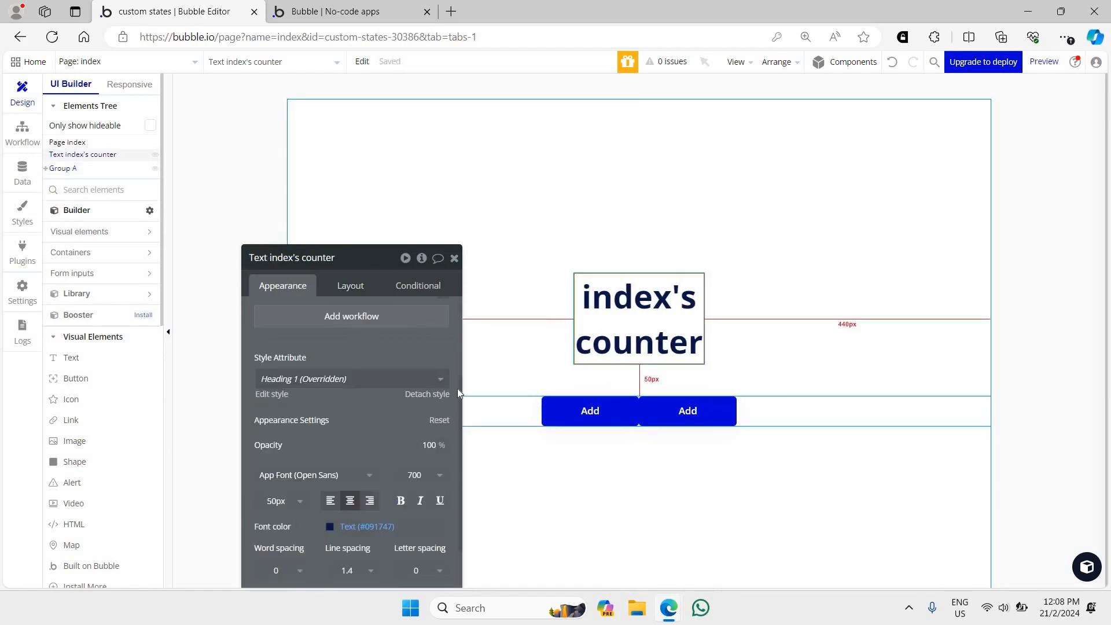
left_click(350, 288)
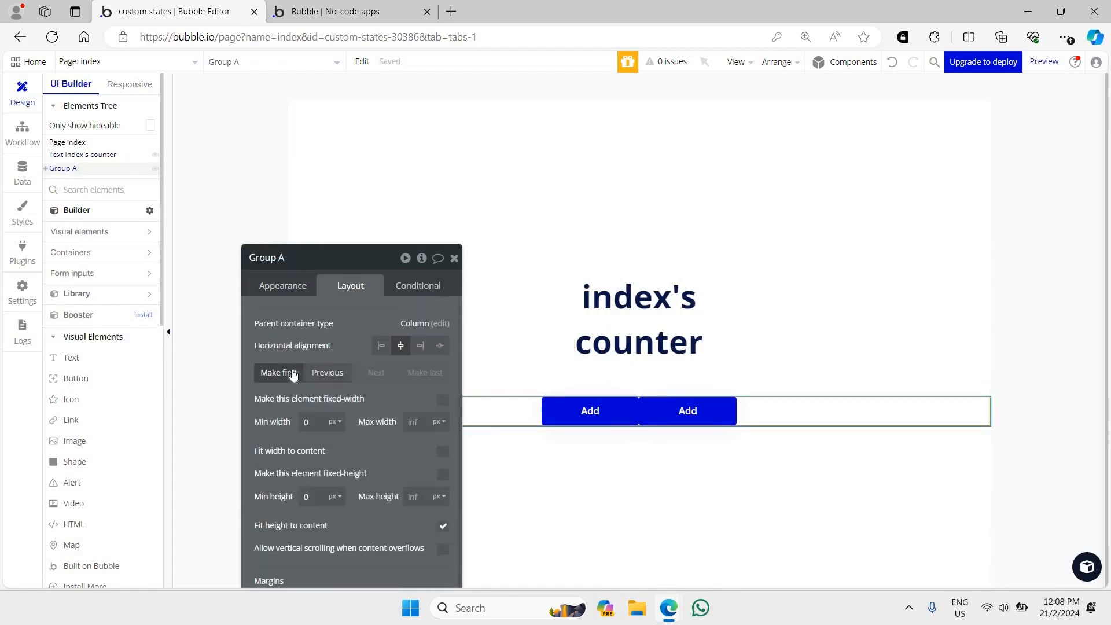
left_click(293, 371)
left_click(666, 327)
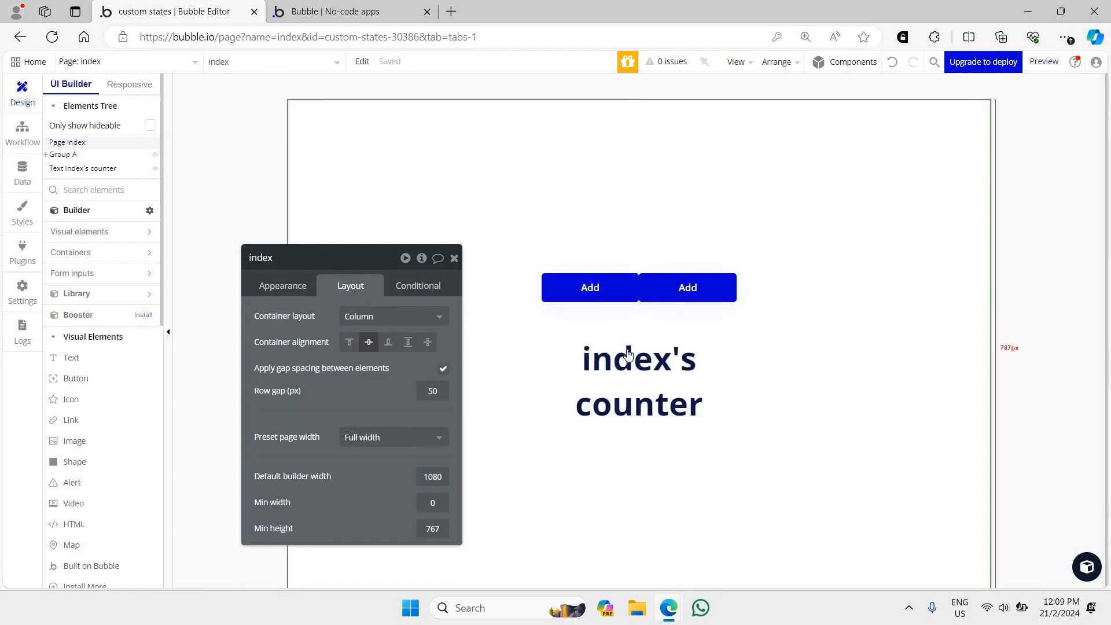
- Change the label of the second button in the row to "Minus"
left_click(645, 288)
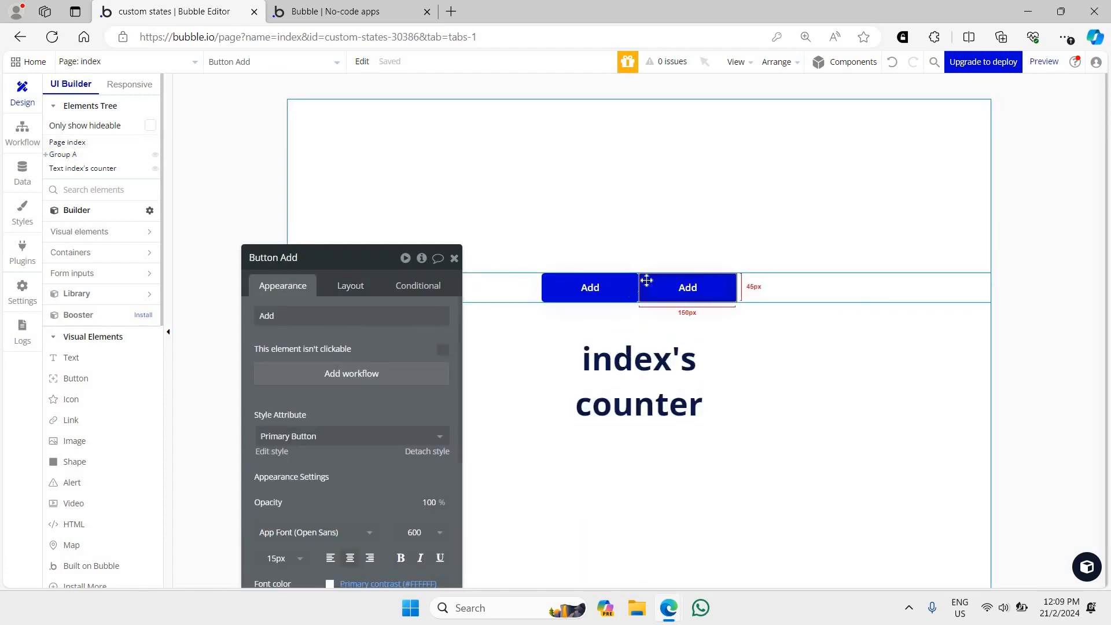
left_click(284, 322)
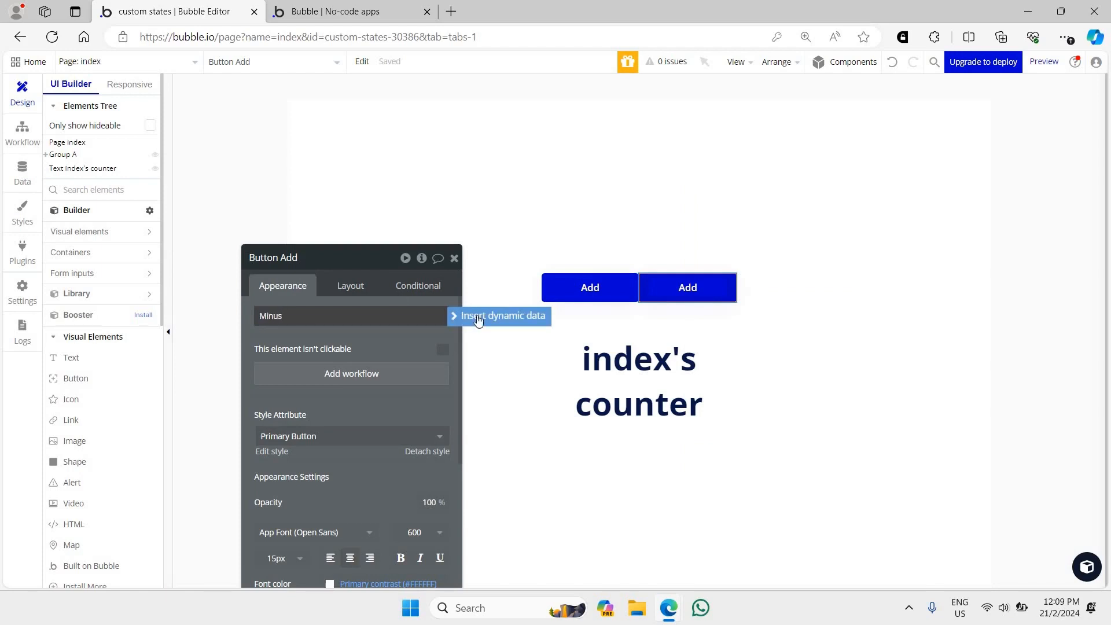
type("Minus")
left_click(351, 272)
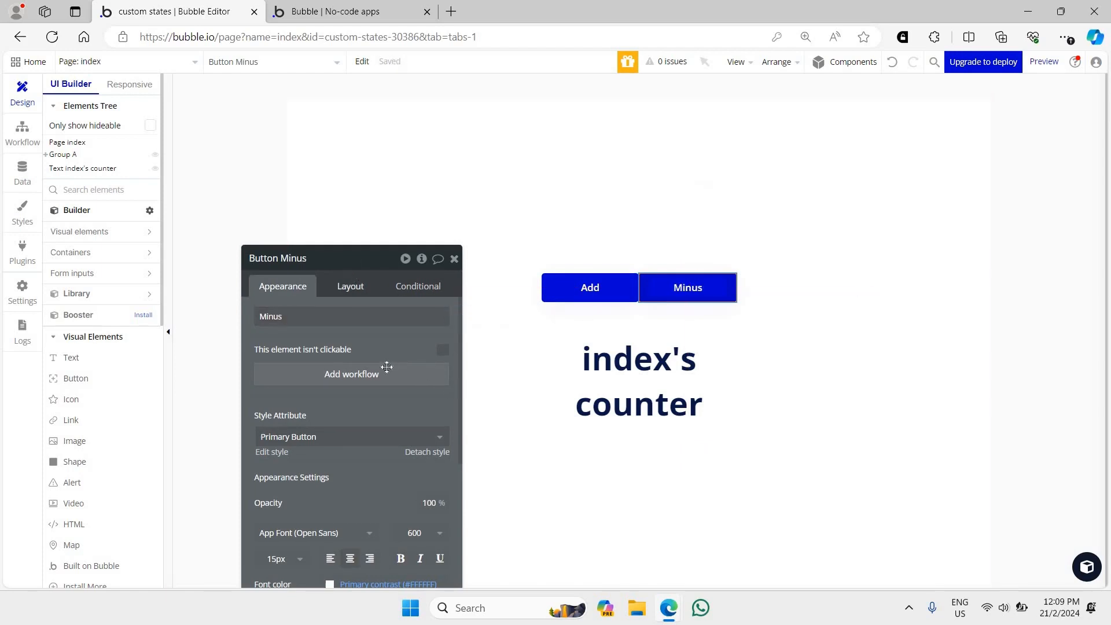
- Create a click workflow for the Minus button with a Set state action targeting index's counter state
left_click(376, 377)
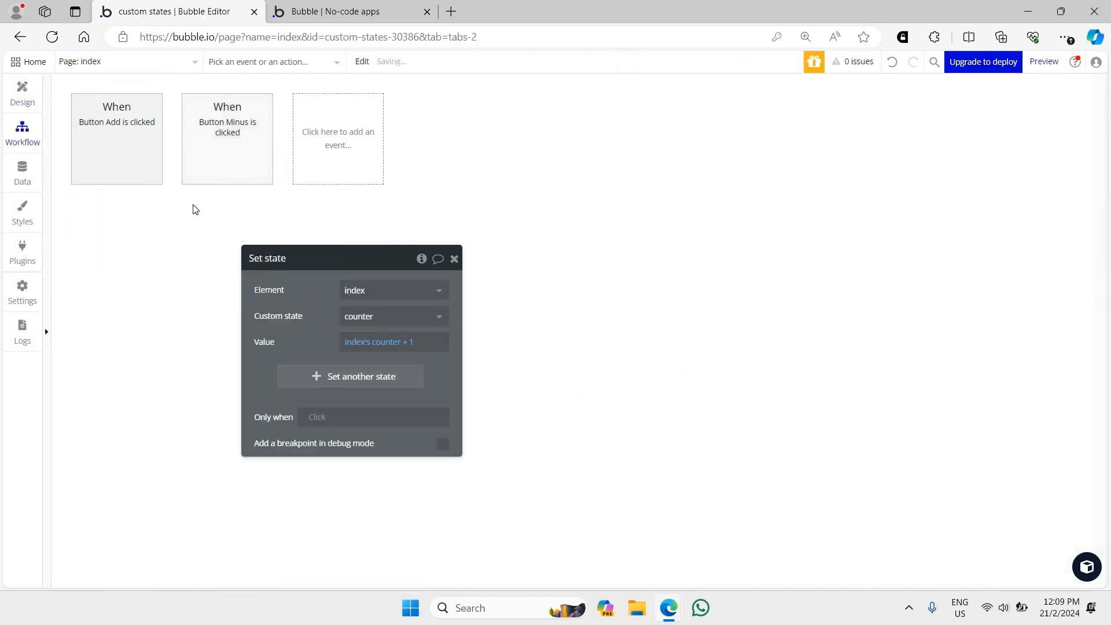
left_click(239, 153)
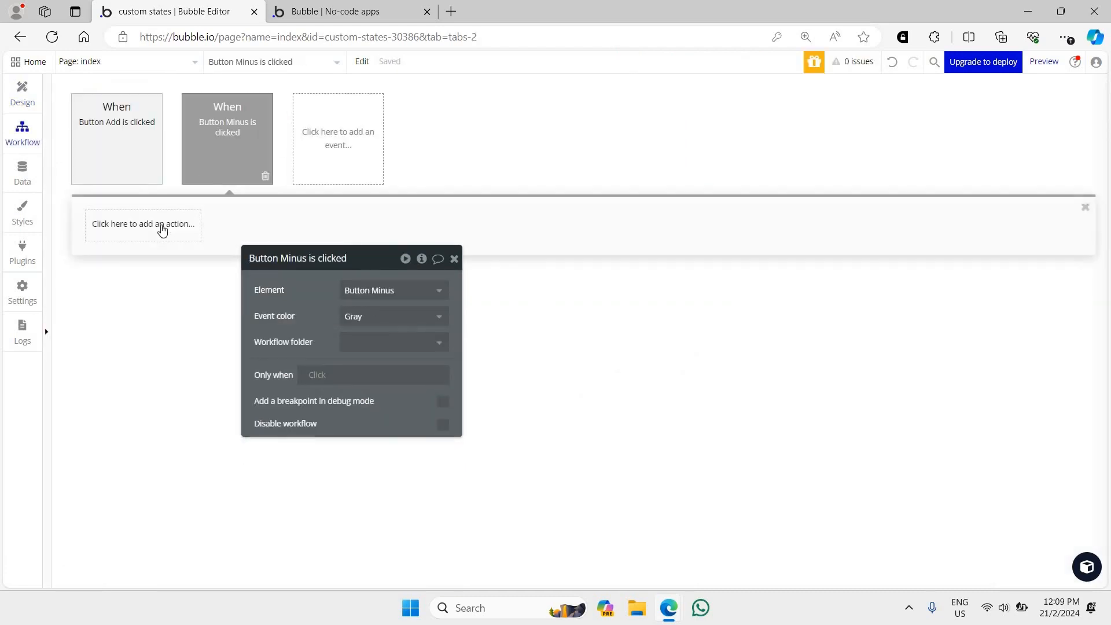
left_click(143, 224)
mouse_move(162, 403)
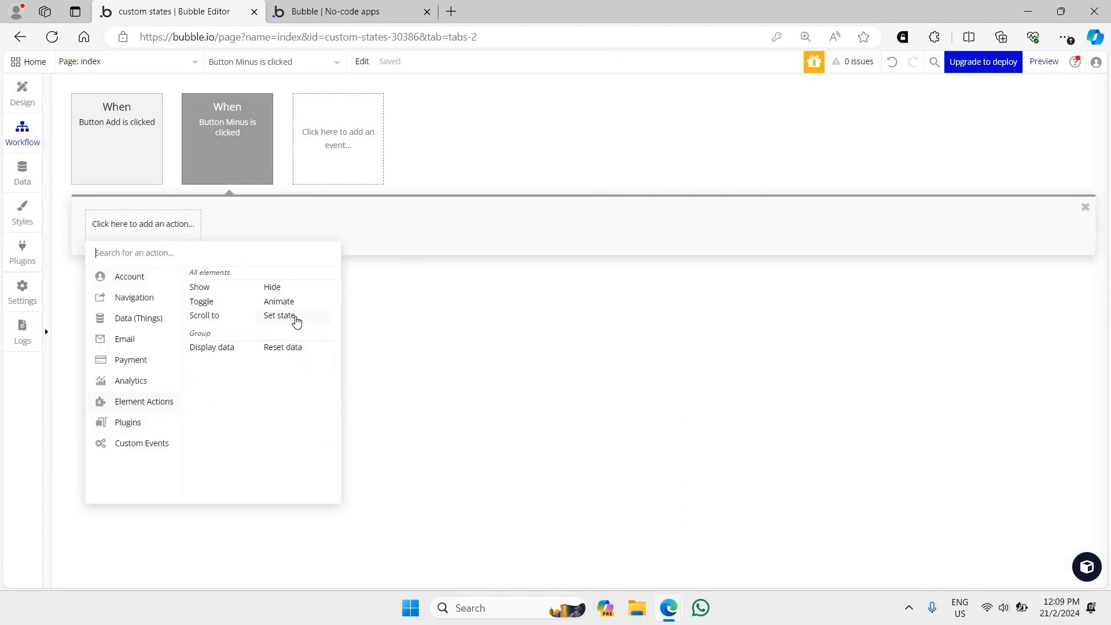
left_click(297, 317)
left_click(383, 290)
type("ind")
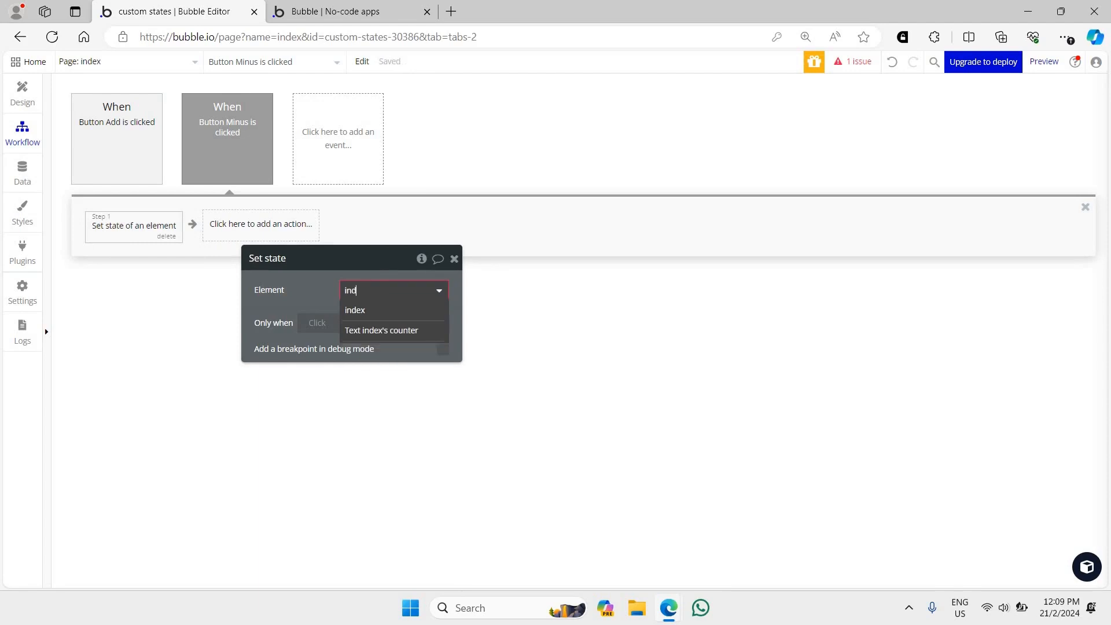
type("ex")
left_click(356, 309)
left_click(389, 317)
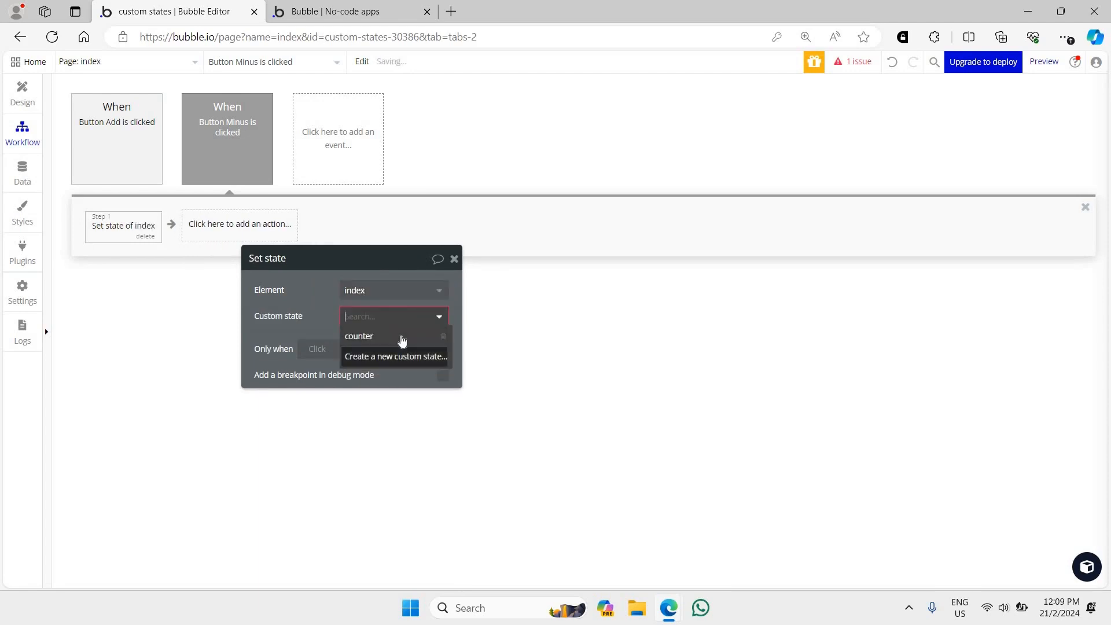
left_click(359, 335)
- Set the value of the Minus workflow's counter state to index's counter - 1
left_click(361, 342)
type("index")
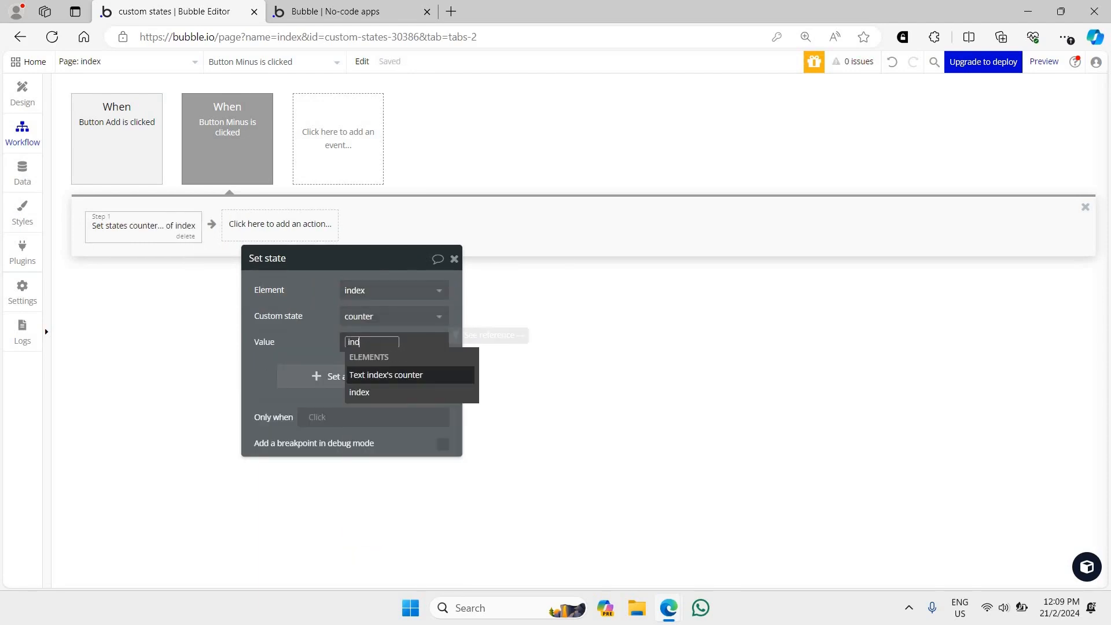
left_click(392, 383)
left_click(405, 427)
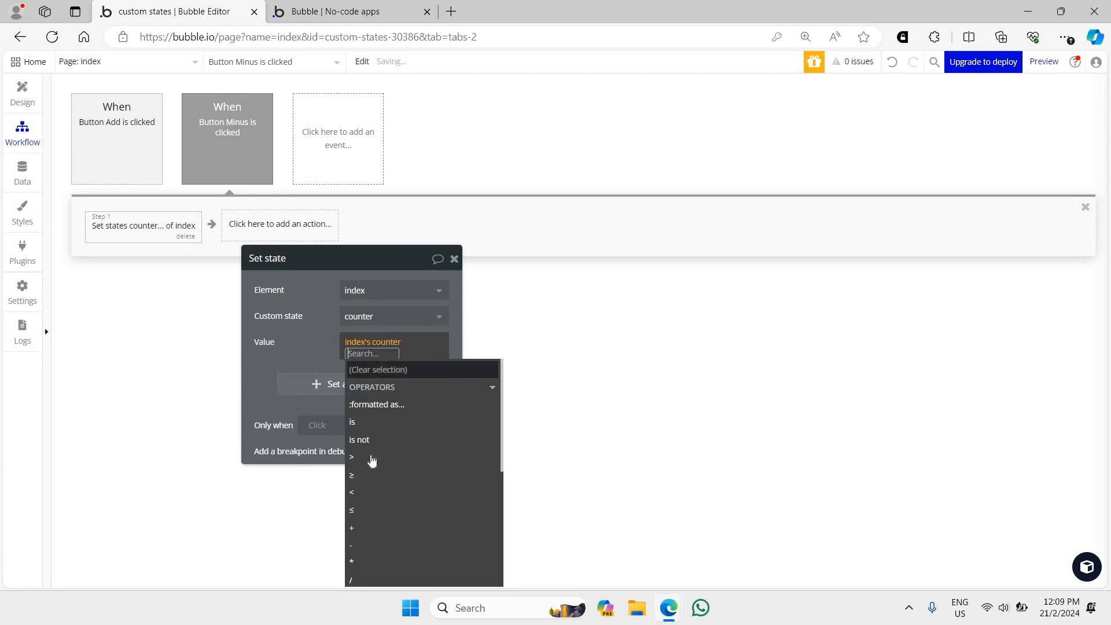
left_click(374, 536)
type("1")
key("Return")
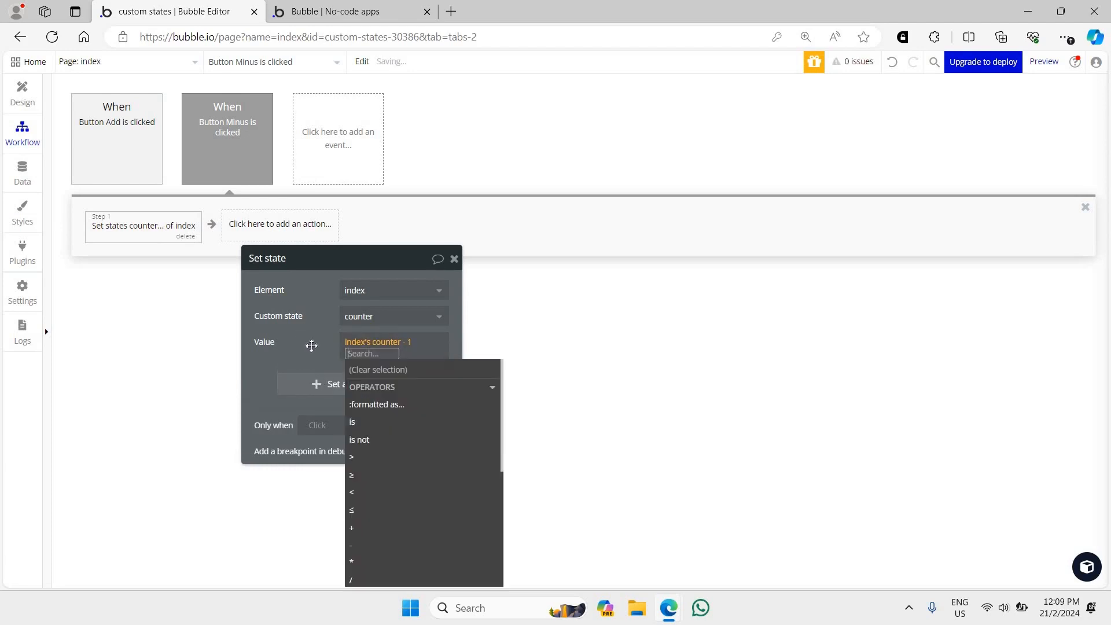
left_click(311, 346)
- Test the counter in the app preview by lowering it with the Minus button and raising it with the Add button
left_click(367, 8)
left_click(346, 64)
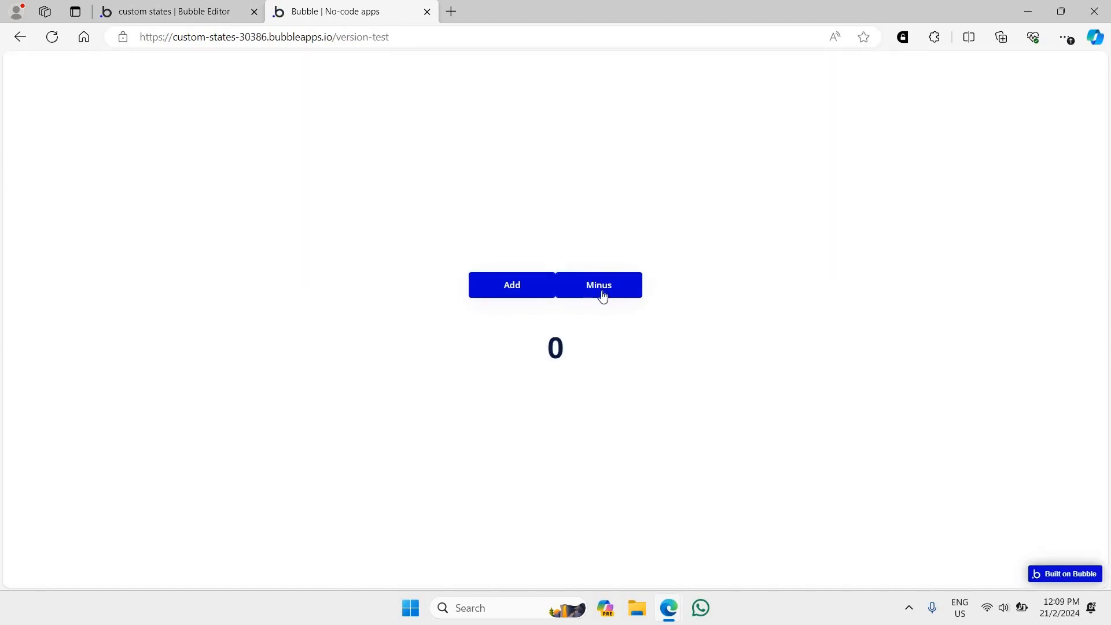
left_click(605, 289)
left_click(596, 291)
left_click(560, 294)
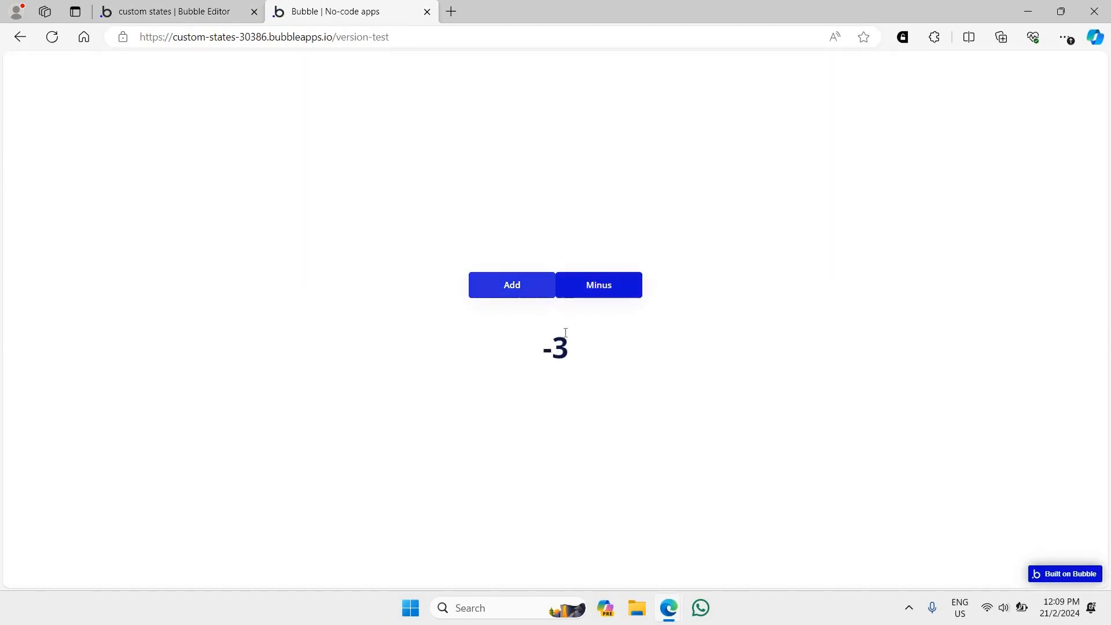
double_click(518, 285)
left_click(518, 285)
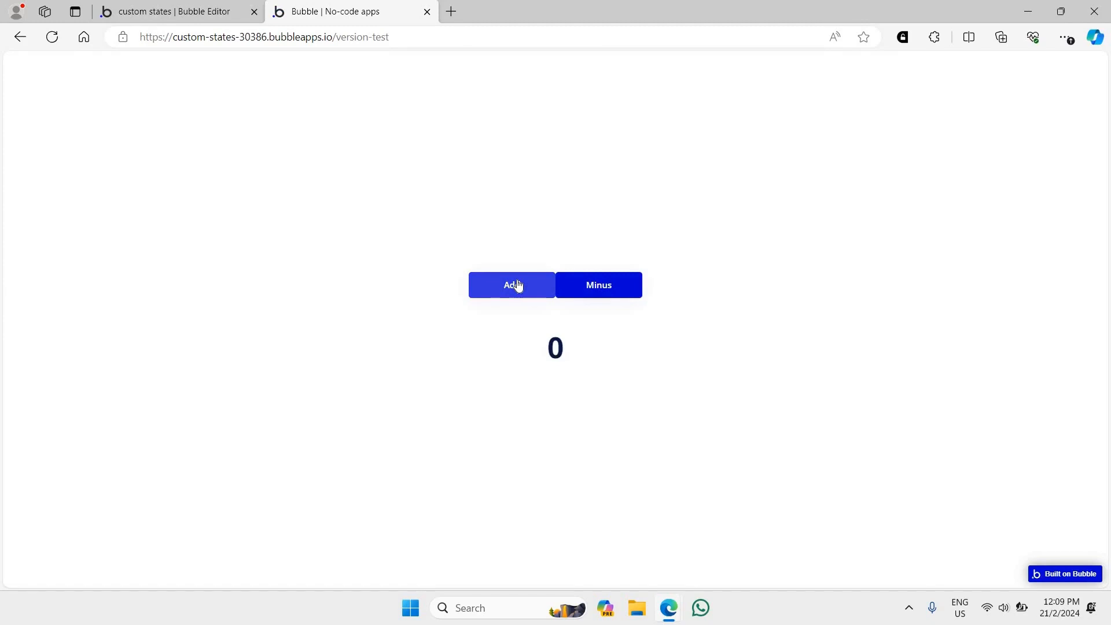
double_click(518, 285)
double_click(518, 285)
left_click(517, 285)
triple_click(518, 286)
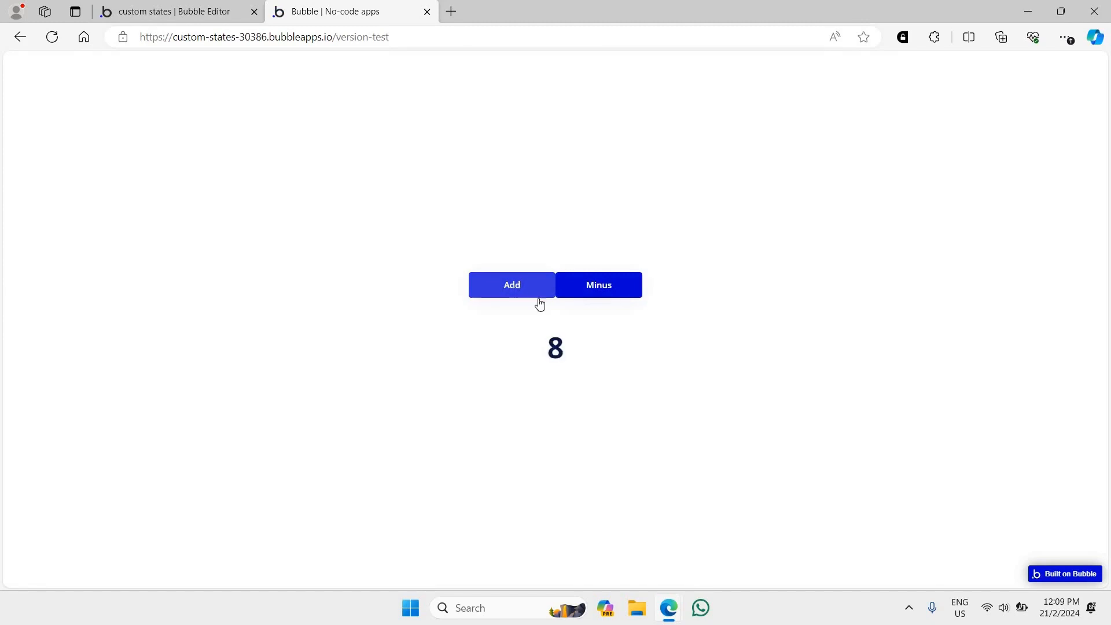
- Return to the page design in the Bubble editor and group the button group and the counter text in a row container
left_click(176, 4)
left_click(22, 93)
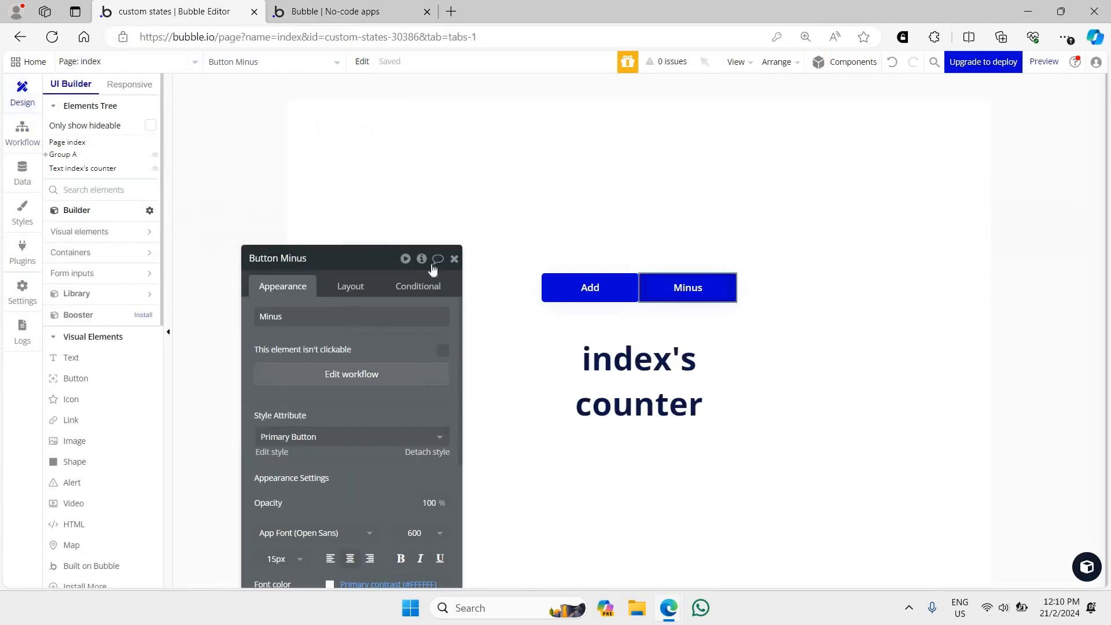
left_click(455, 259)
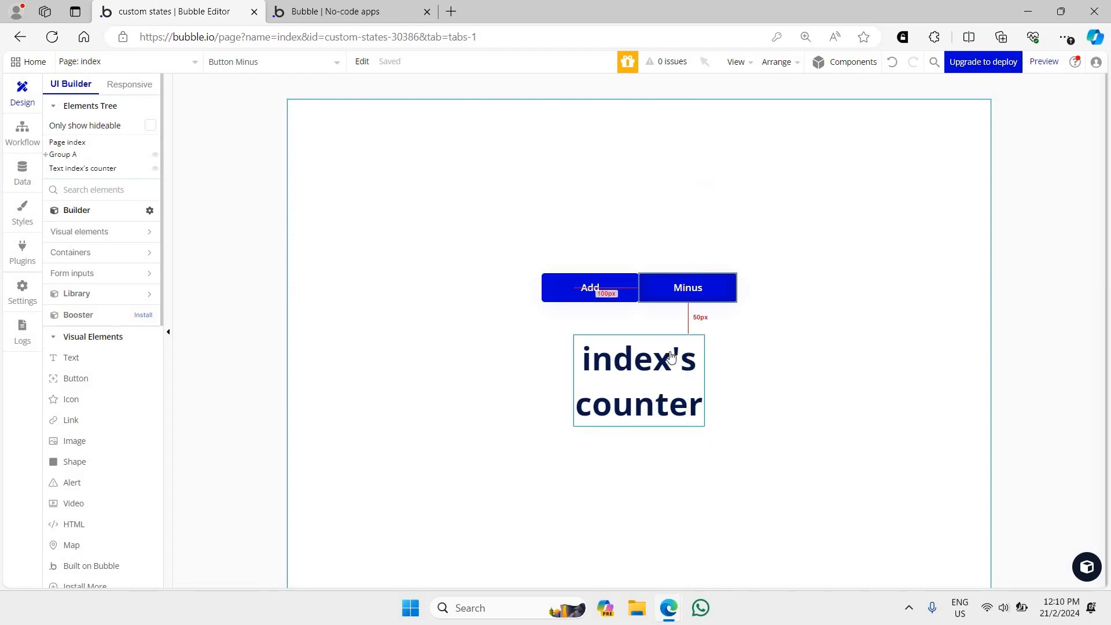
left_click(496, 278)
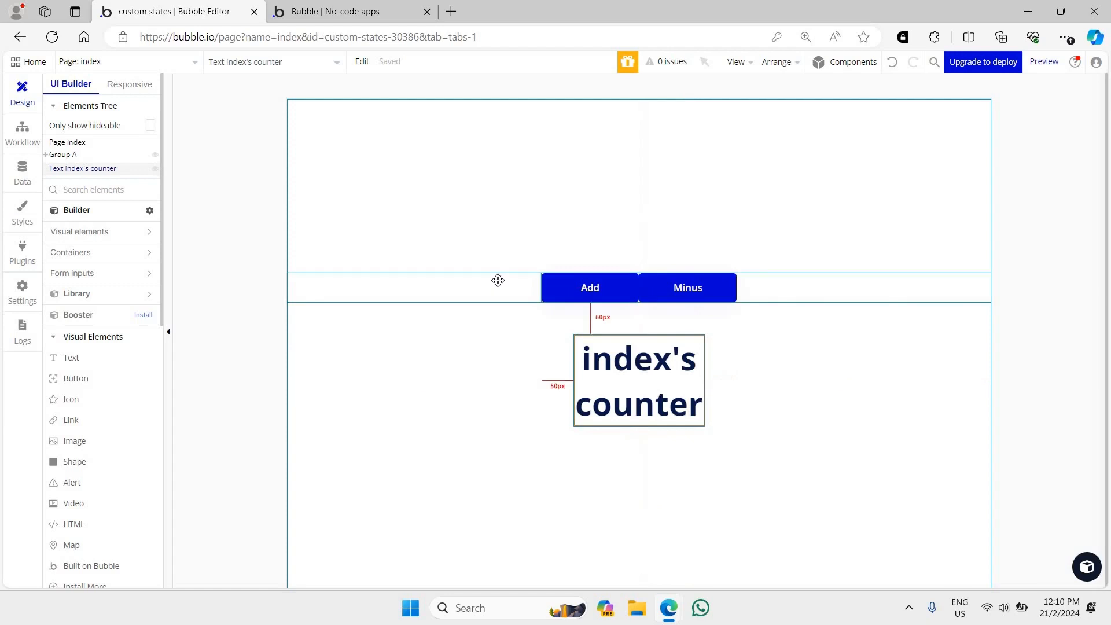
right_click(619, 363)
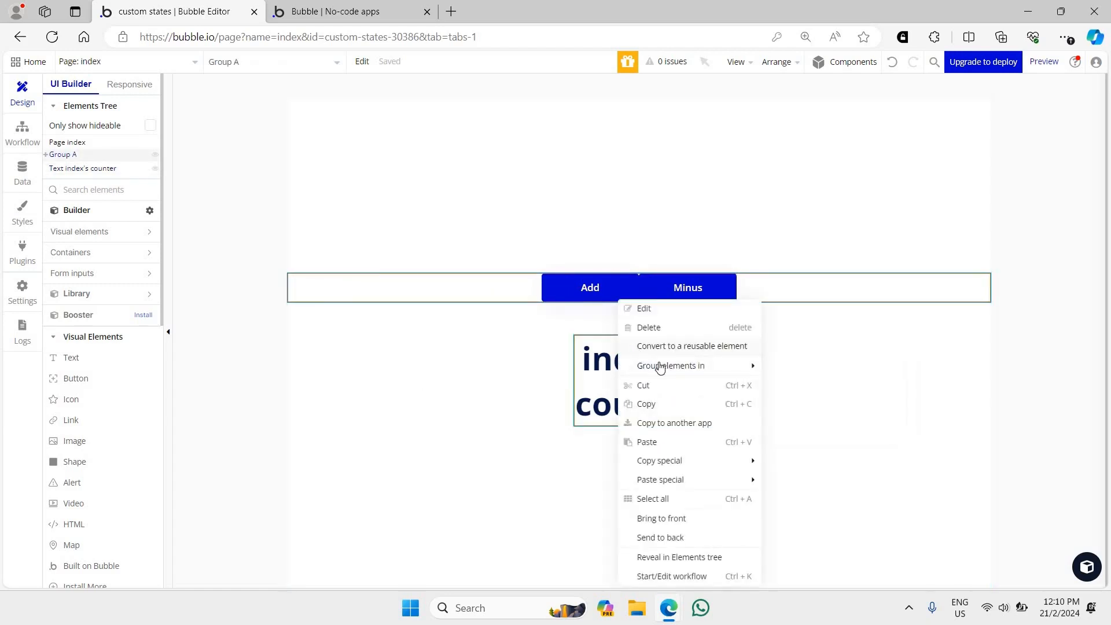
mouse_move(694, 365)
left_click(833, 384)
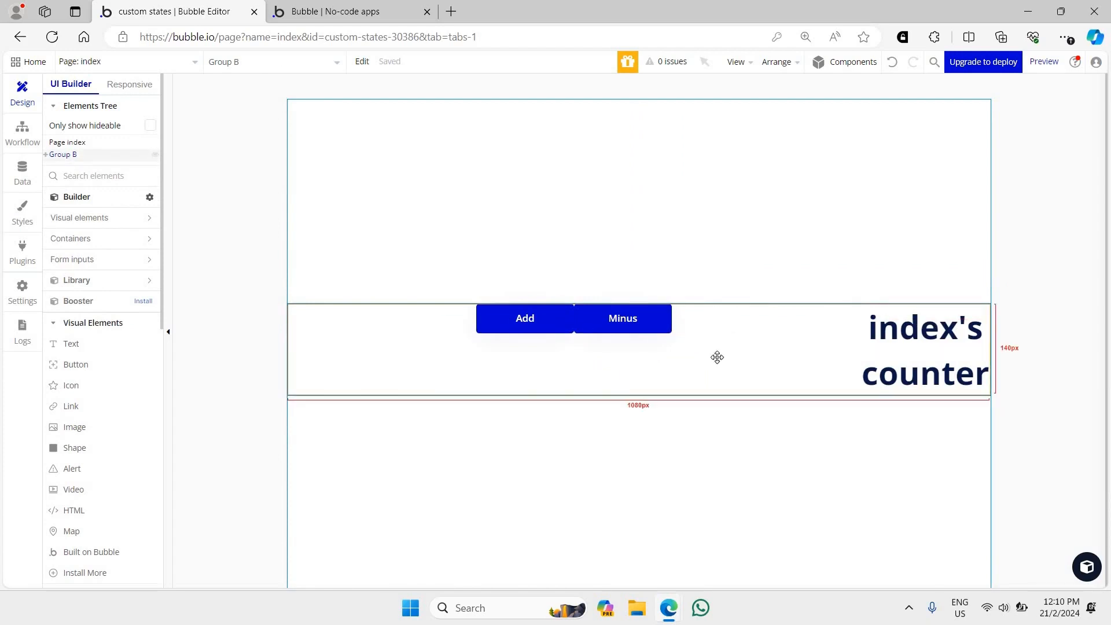
- Fit the button group's width to its content and centre the contents of the new outer row group
double_click(684, 362)
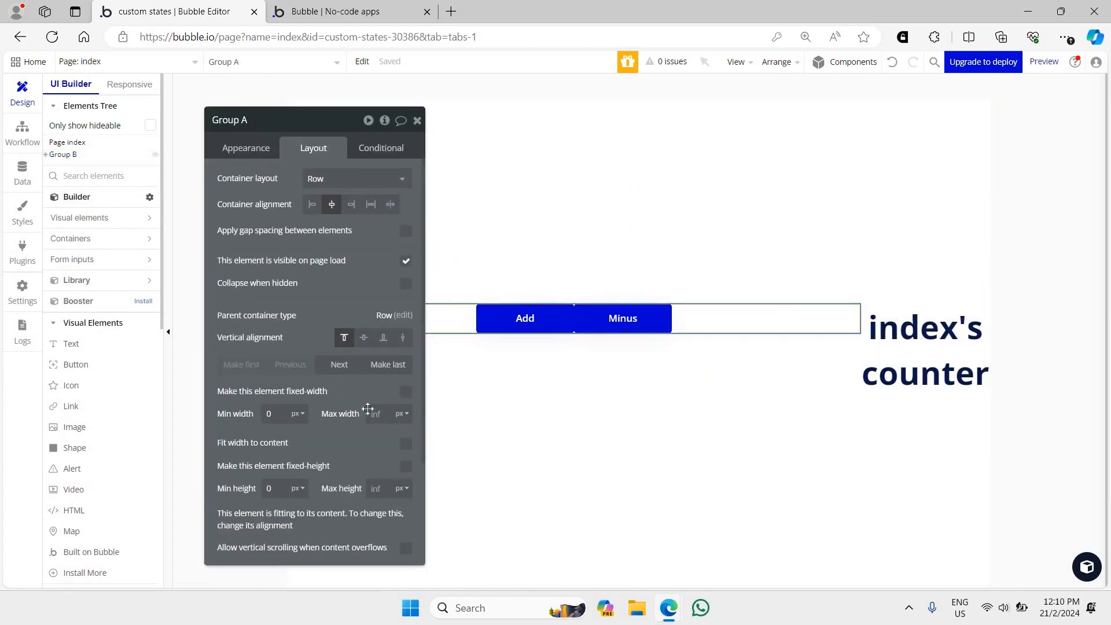
left_click(406, 443)
left_click(637, 355)
left_click(332, 204)
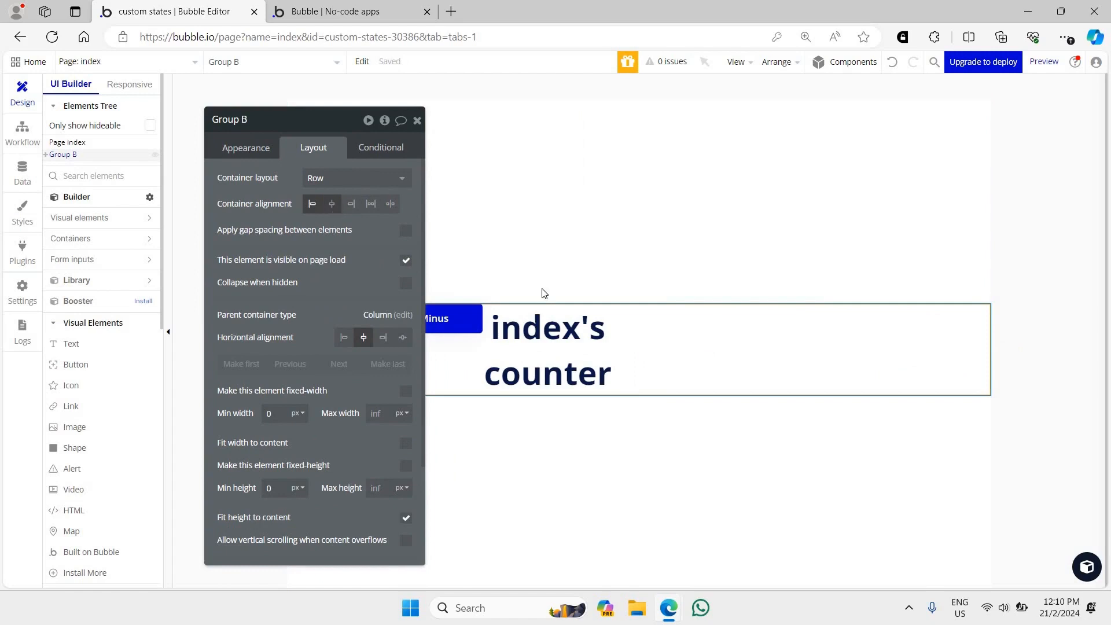
- Vertically centre the button group within its parent row group
left_click(45, 154)
left_click_drag(69, 168, 71, 169)
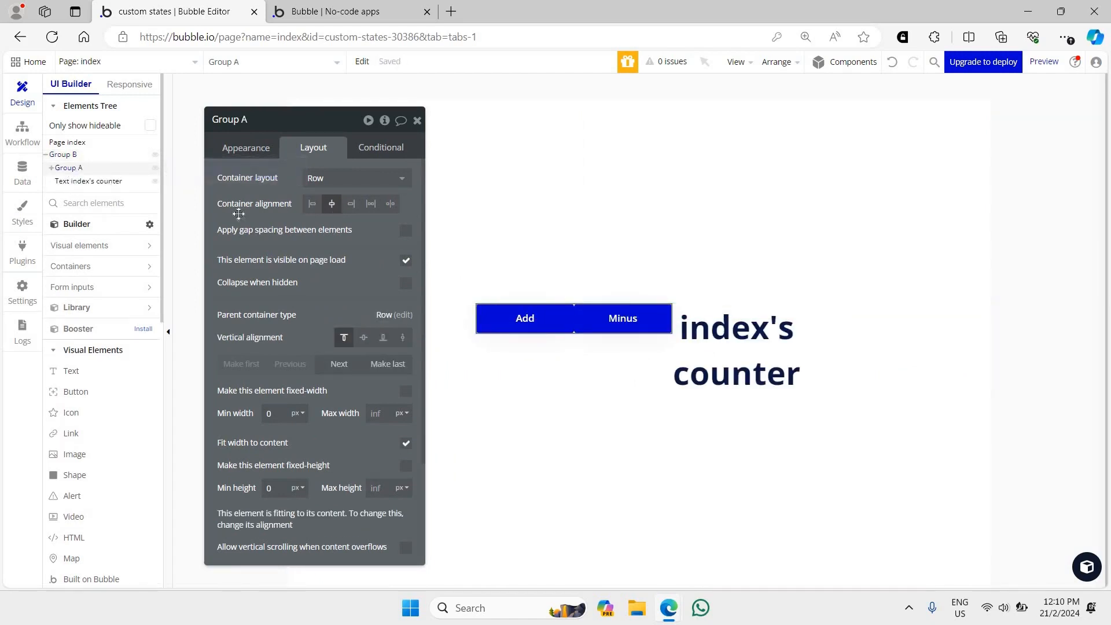
left_click(364, 337)
left_click(849, 364)
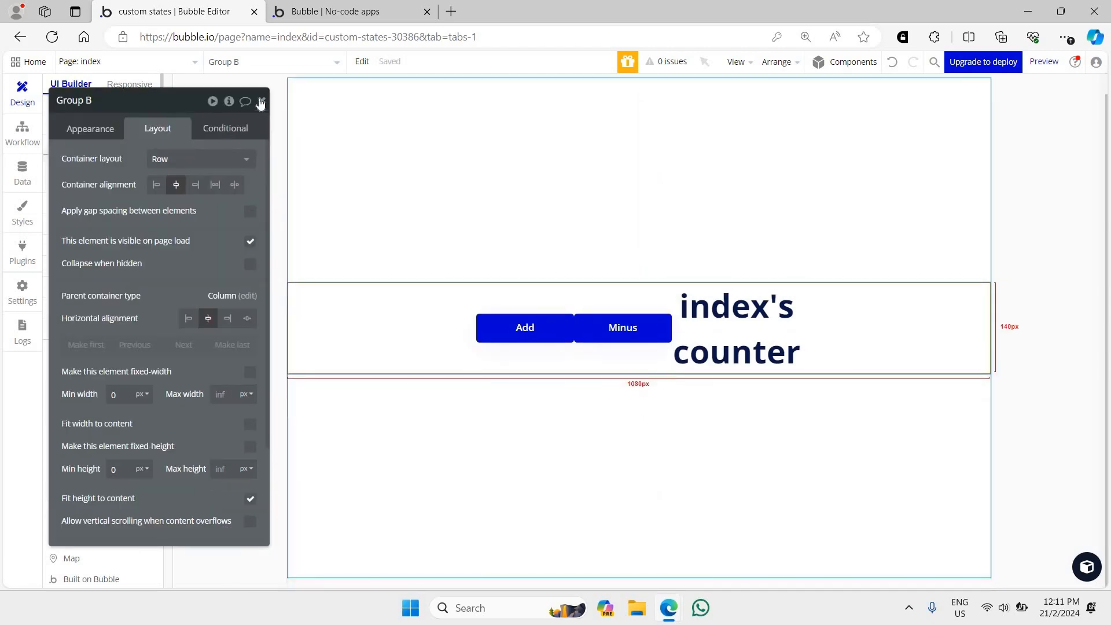
- Create a custom state named "switch" of type yes / no on the index page
left_click(365, 195)
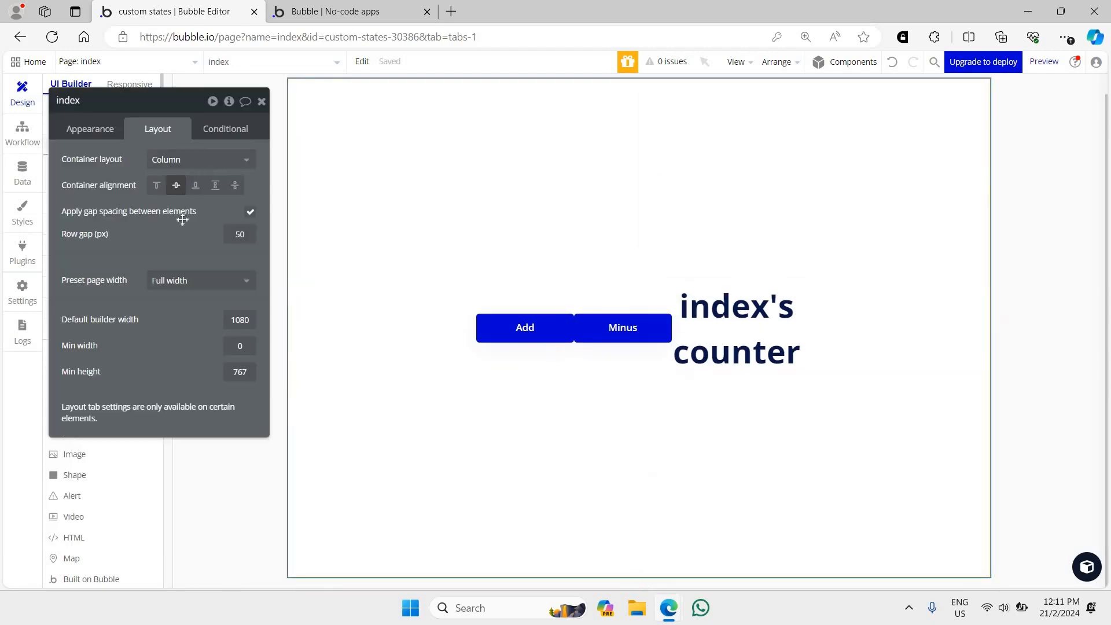
left_click_drag(88, 174, 483, 257)
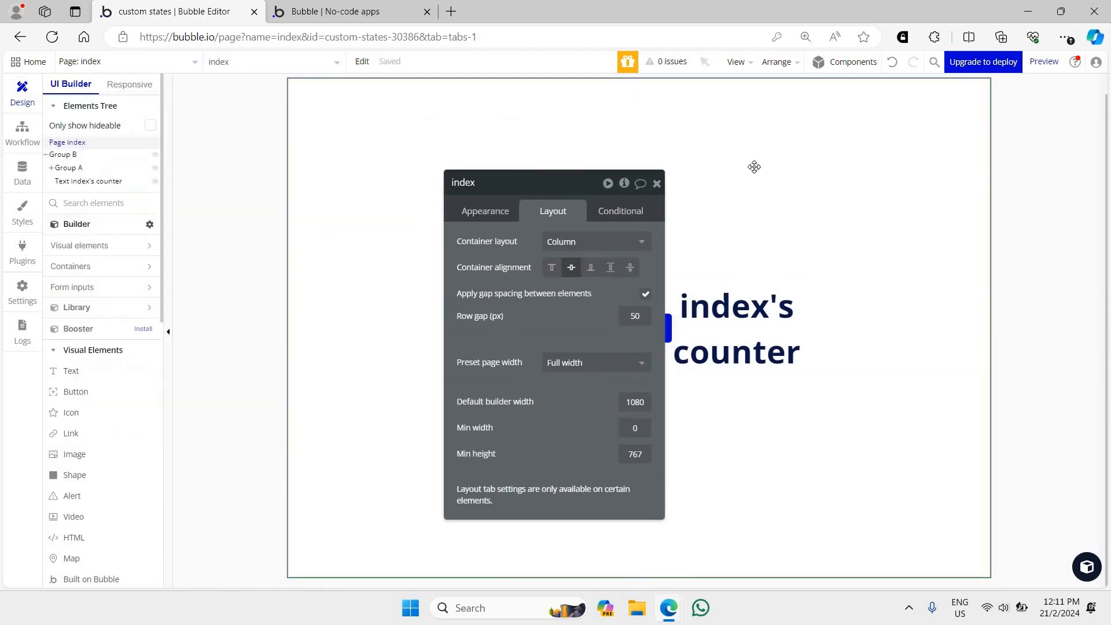
left_click(626, 187)
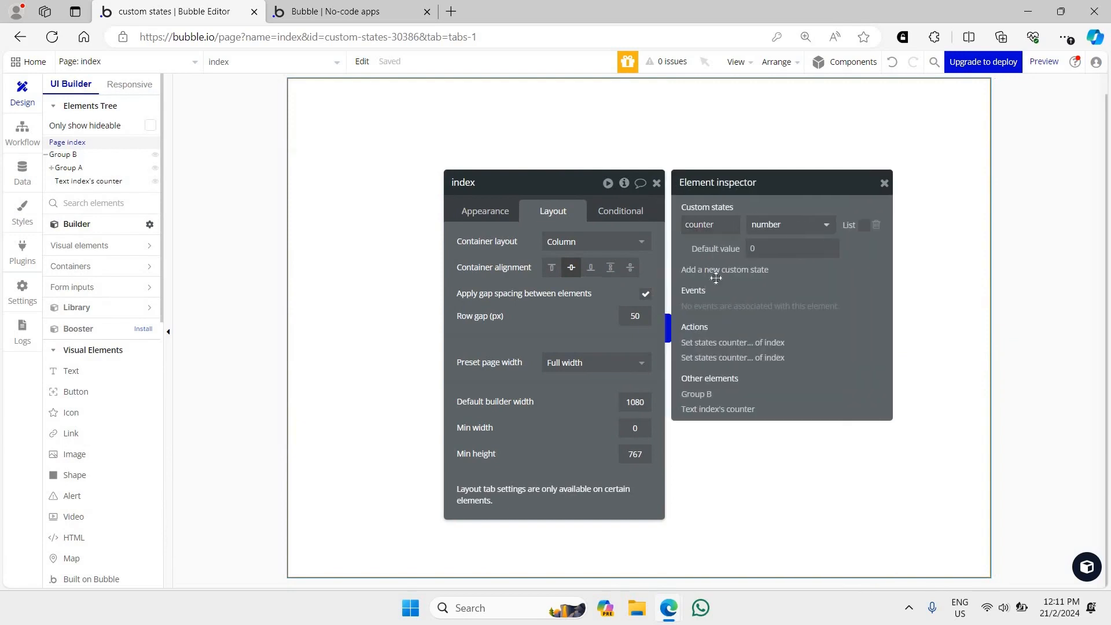
left_click(725, 269)
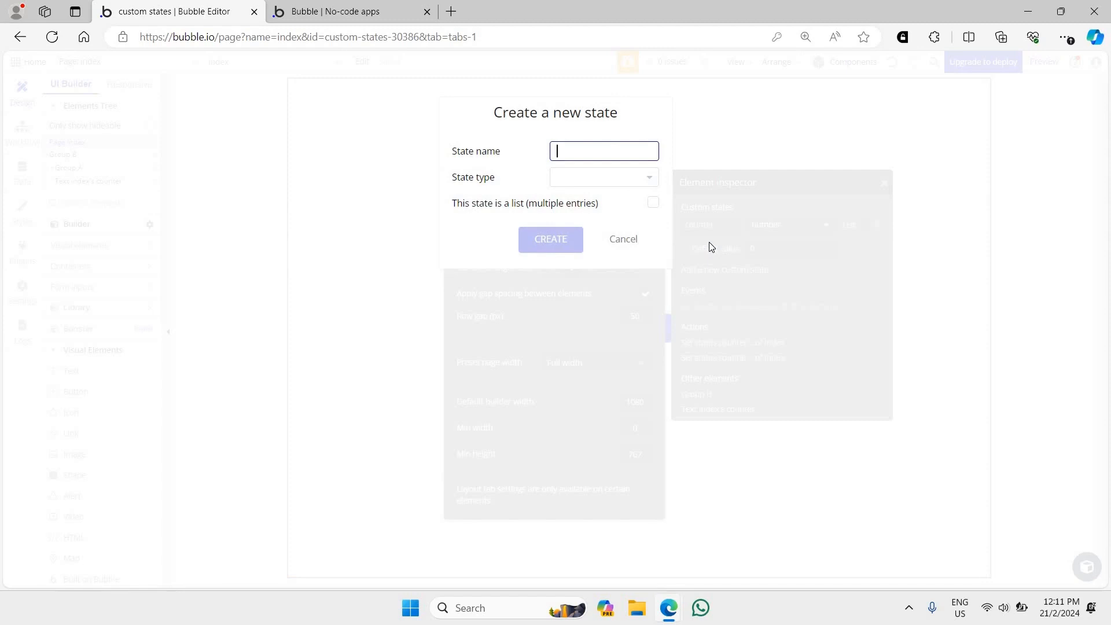
type("switch")
left_click(626, 179)
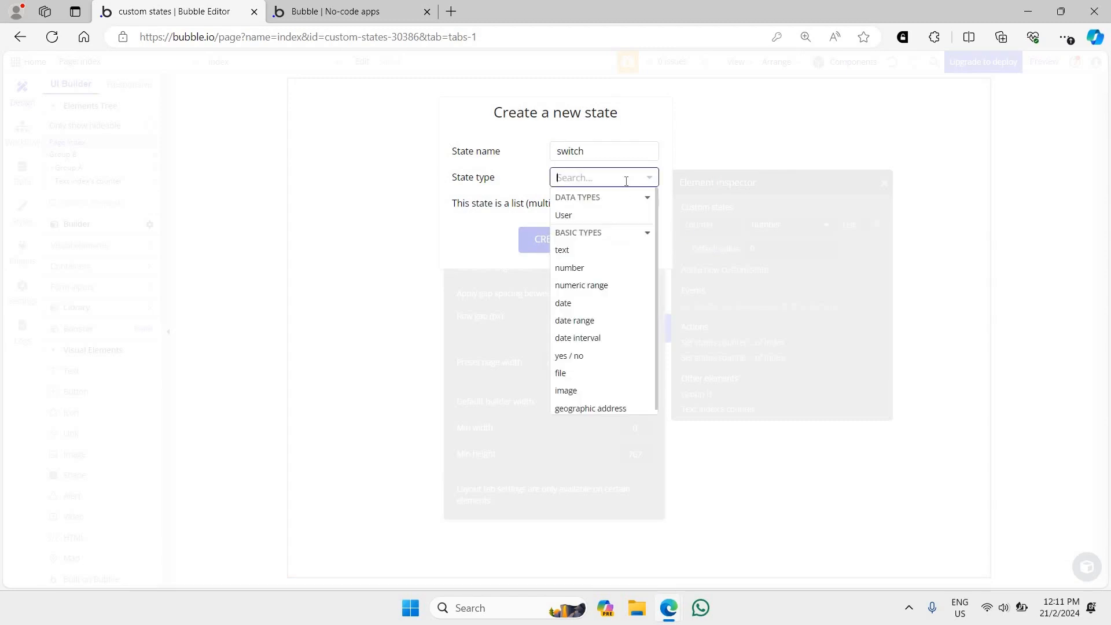
left_click(594, 356)
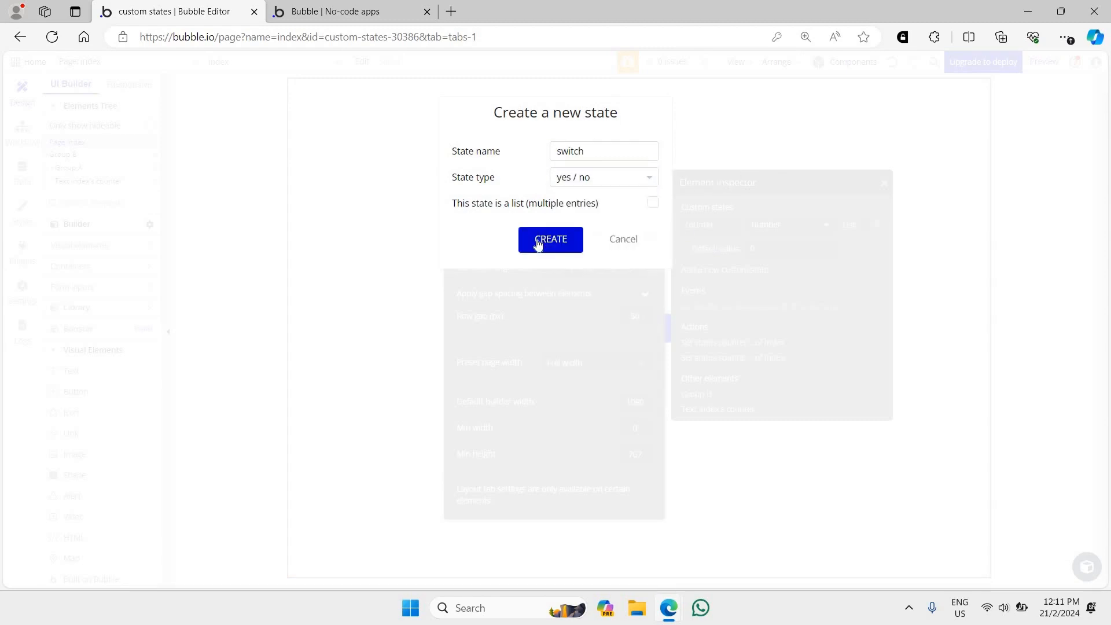
left_click(543, 239)
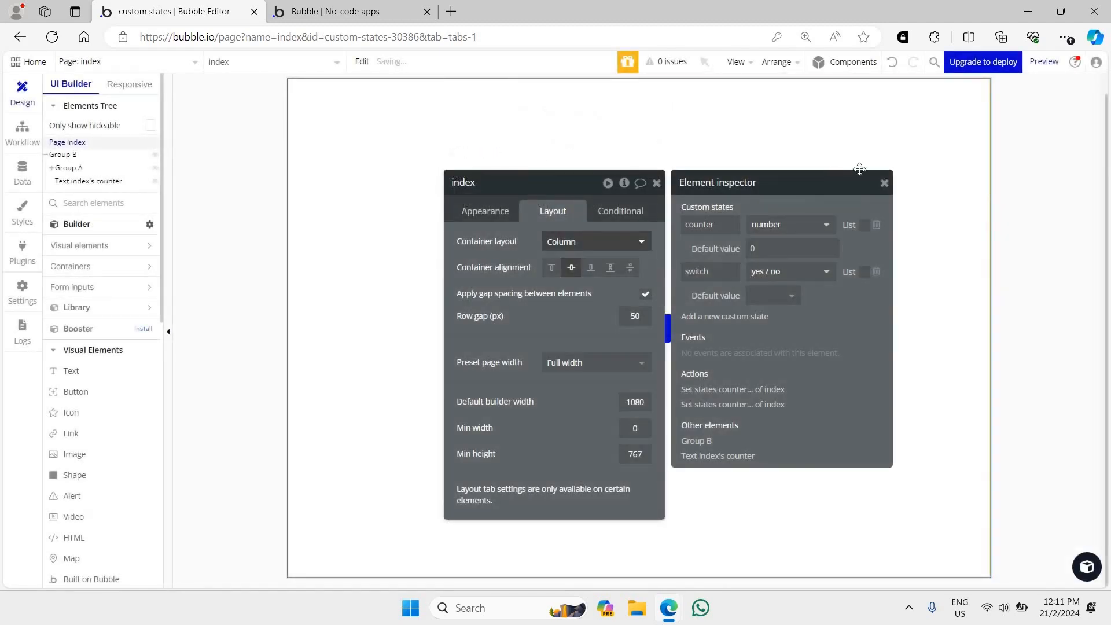
- Set the switch state's default value to no and close the page's property and inspector windows
left_click(793, 296)
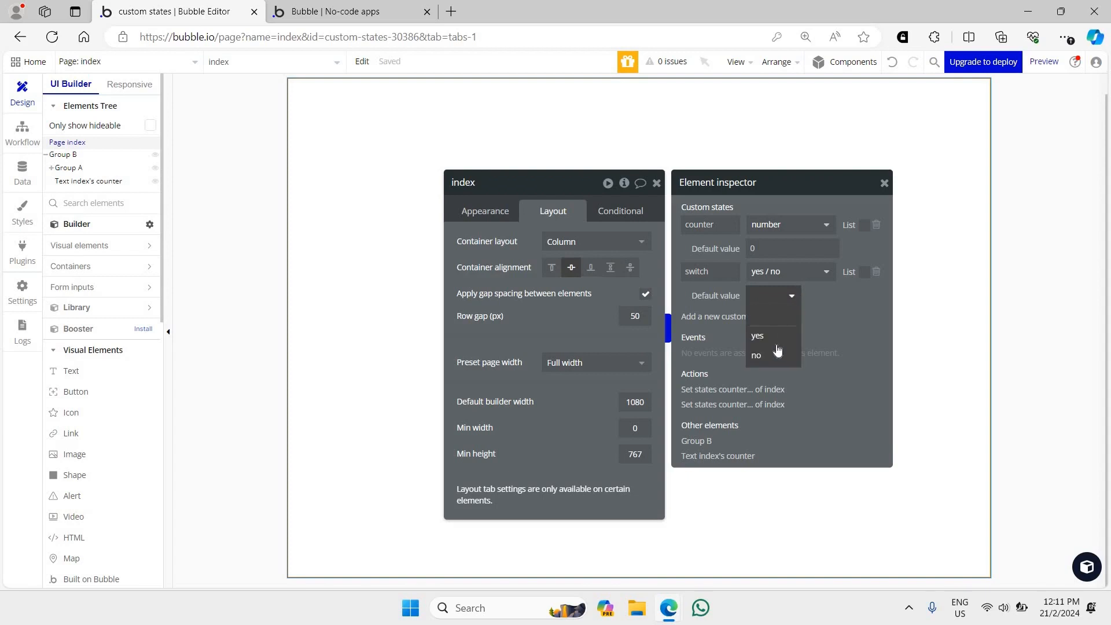
left_click(772, 355)
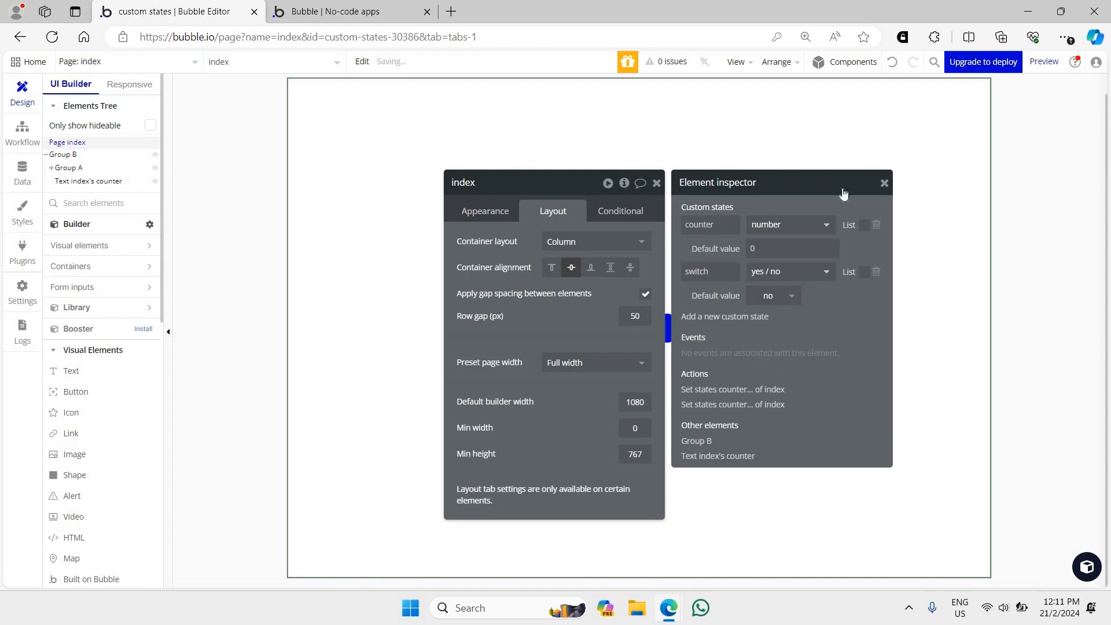
left_click(884, 183)
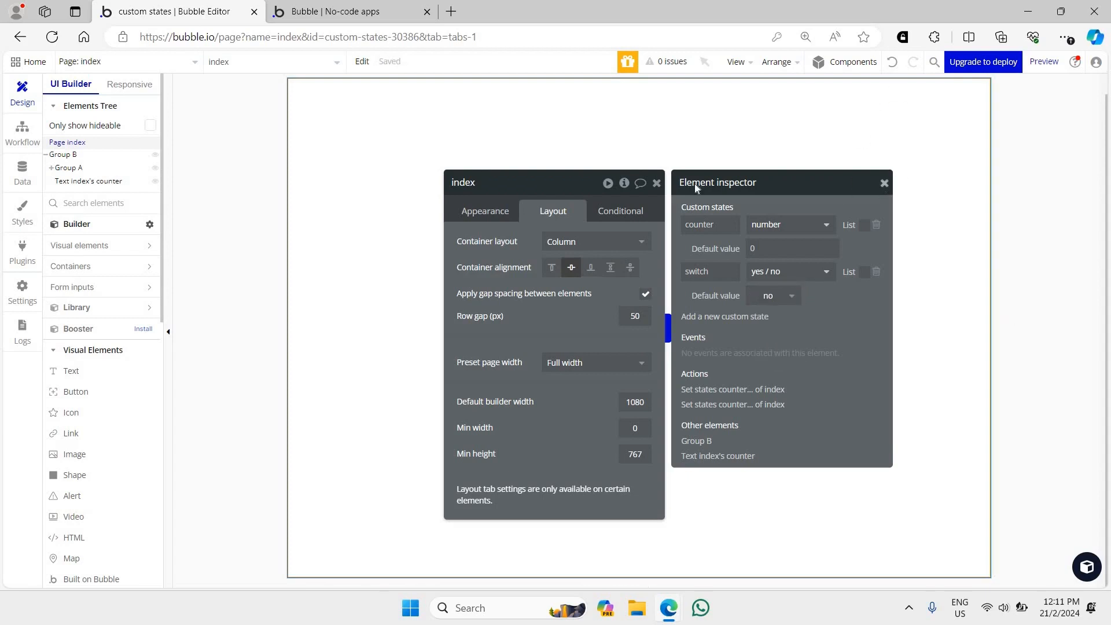
left_click(657, 183)
- Add a horizontally centred Heading 1 text element below the row group, showing index's counter as dynamic data
scroll(92, 296, "down", 1)
left_click_drag(89, 297, 608, 390)
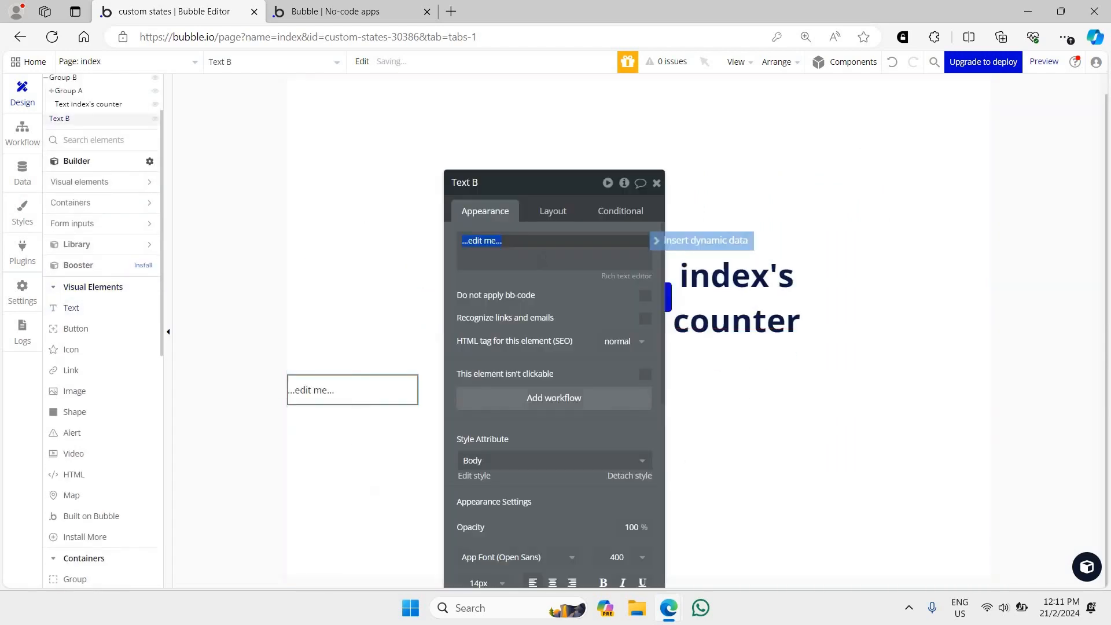
left_click(660, 238)
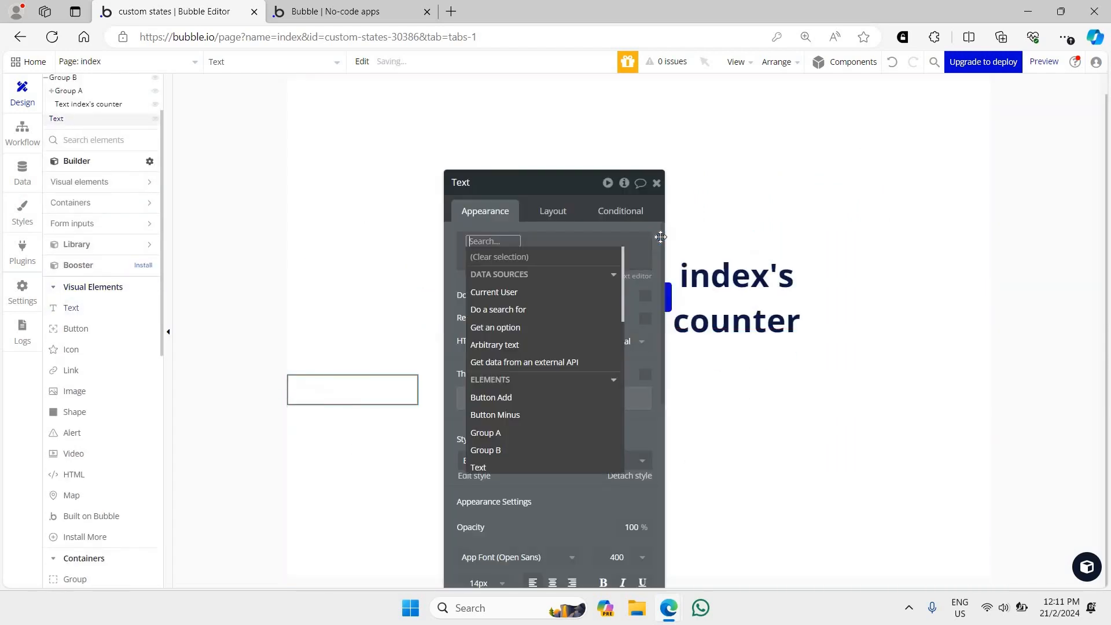
type("inde")
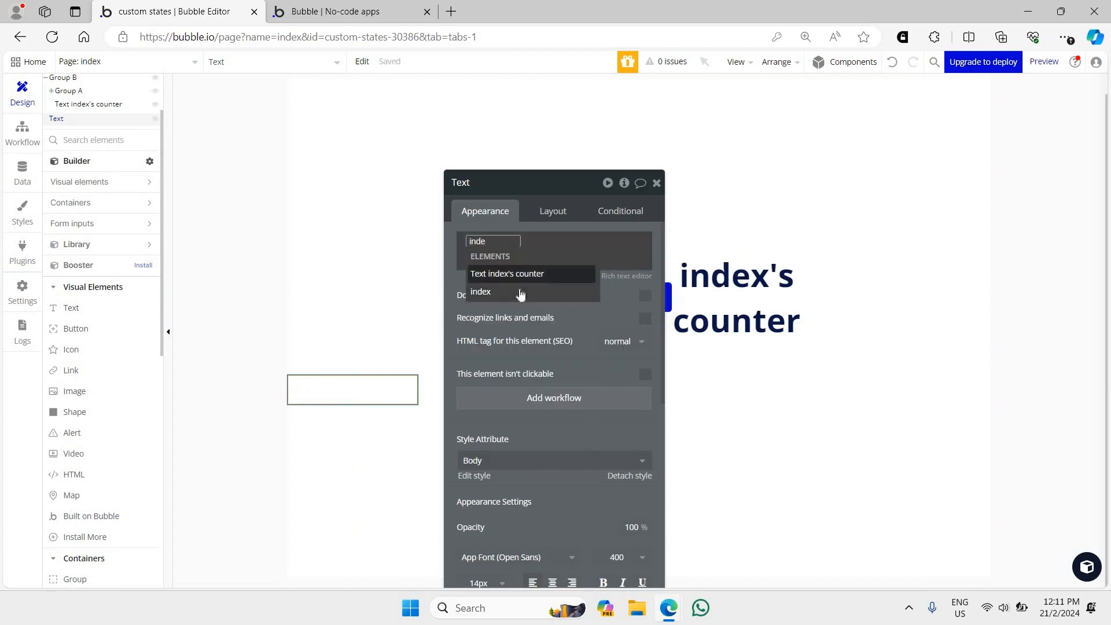
left_click(623, 312)
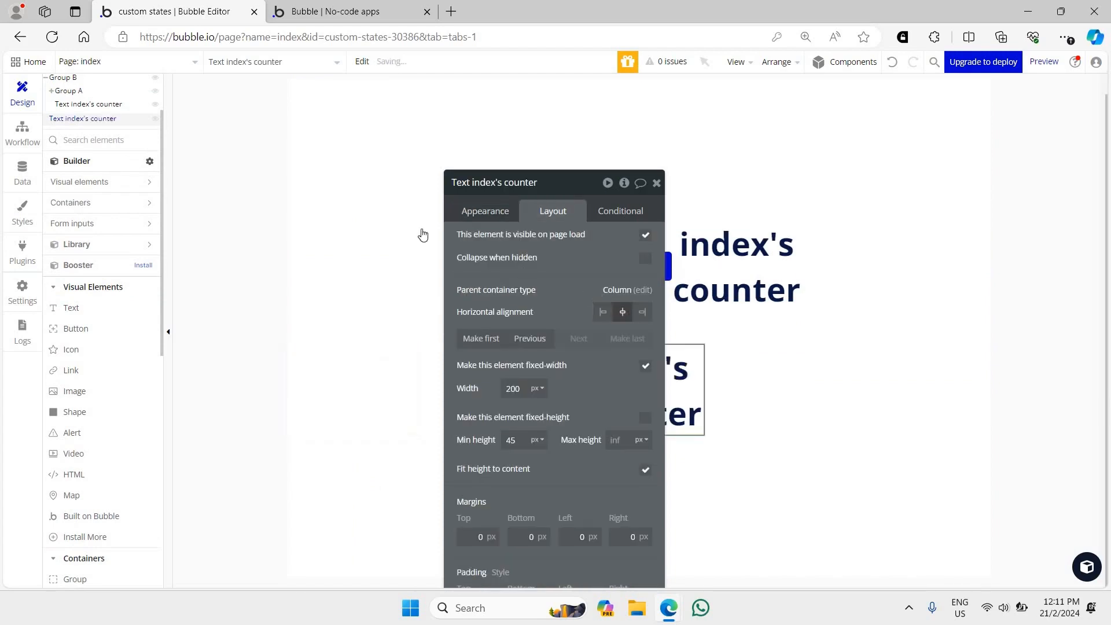
- Centre-align the new text and change its dynamic data to index's switch
left_click_drag(486, 191, 315, 129)
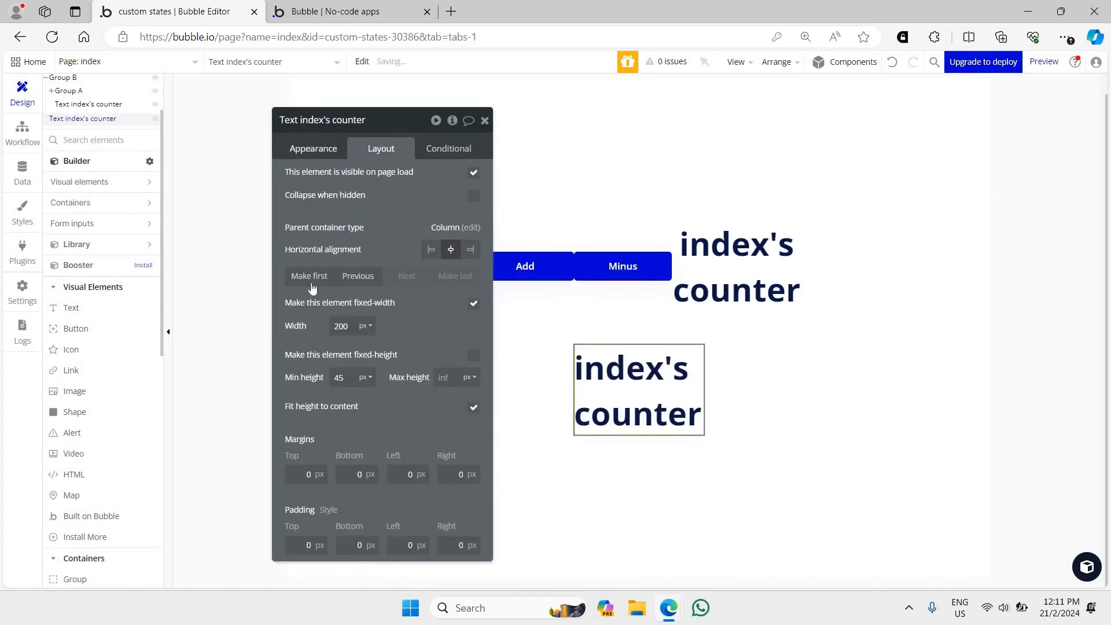
left_click(322, 149)
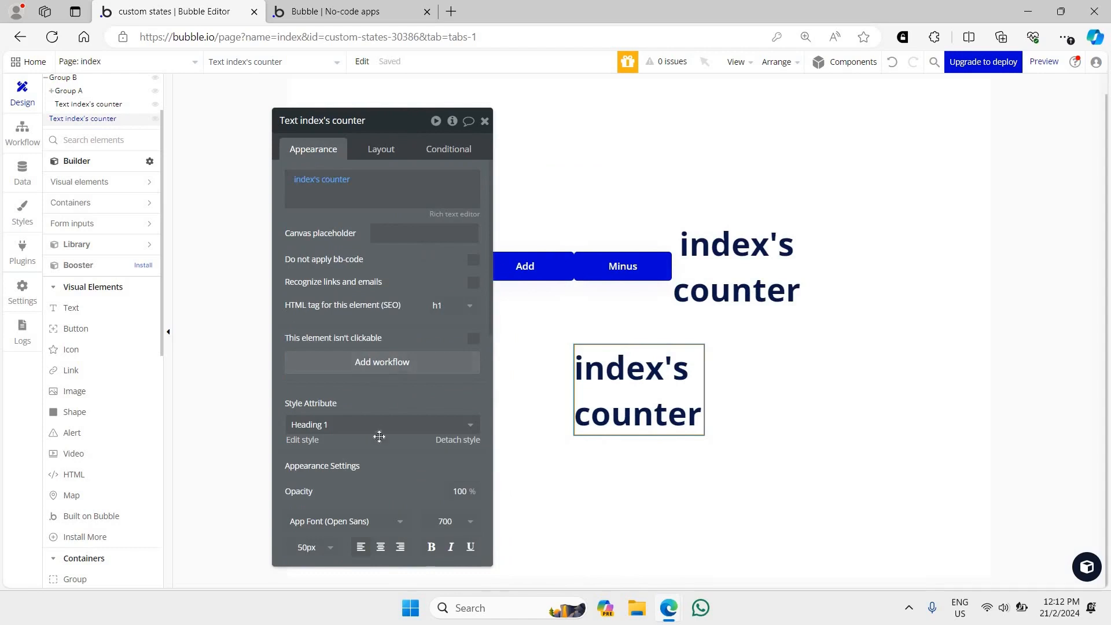
scroll(382, 434, "down", 2)
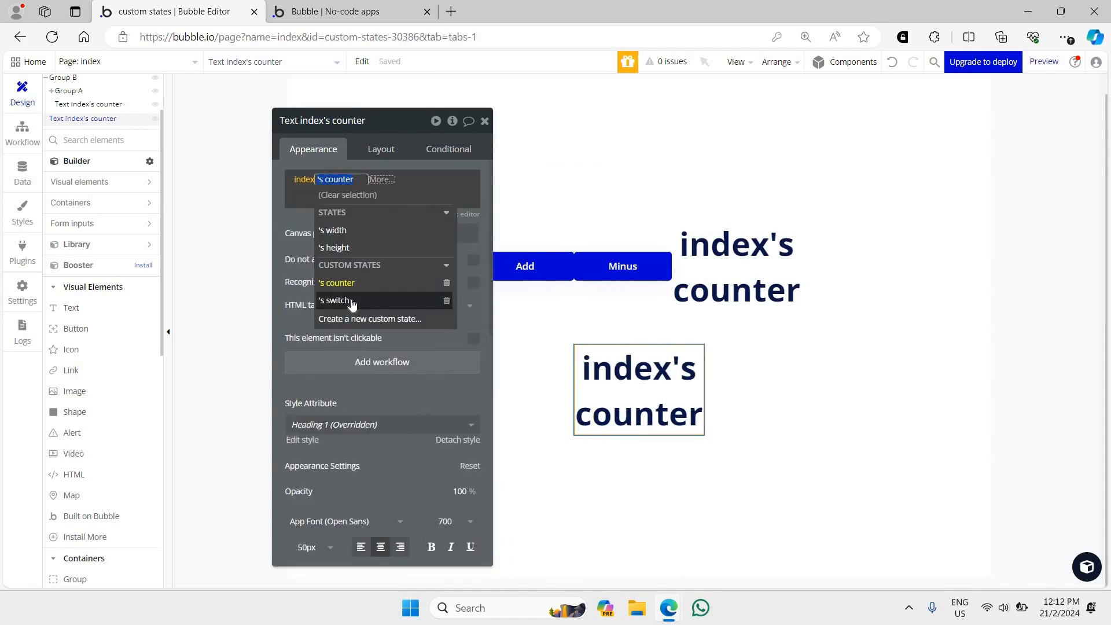
left_click(373, 298)
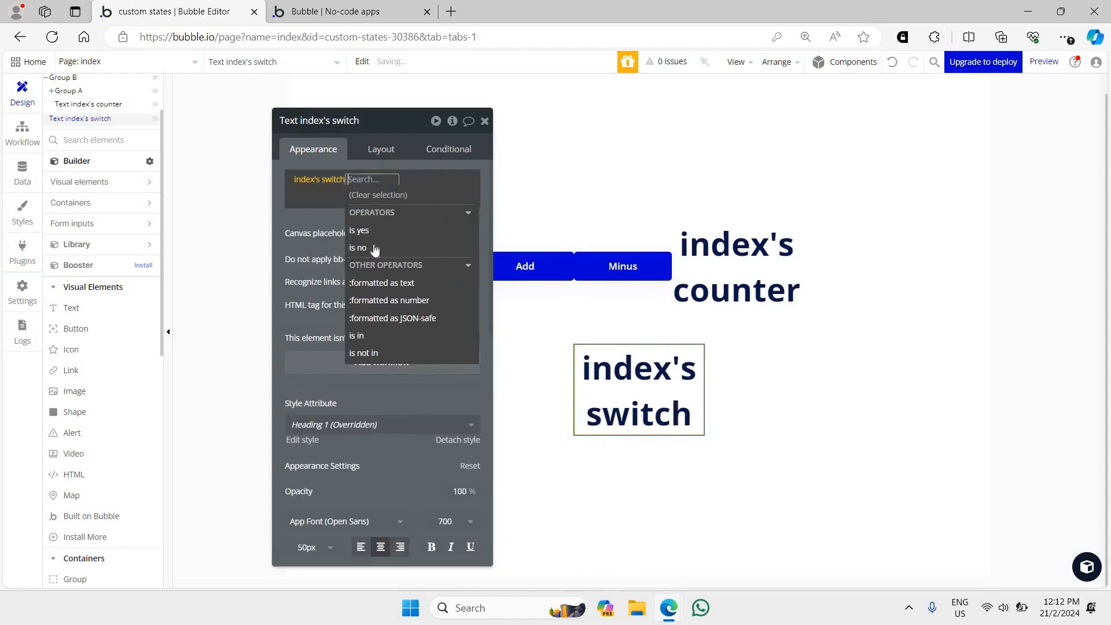
left_click(313, 258)
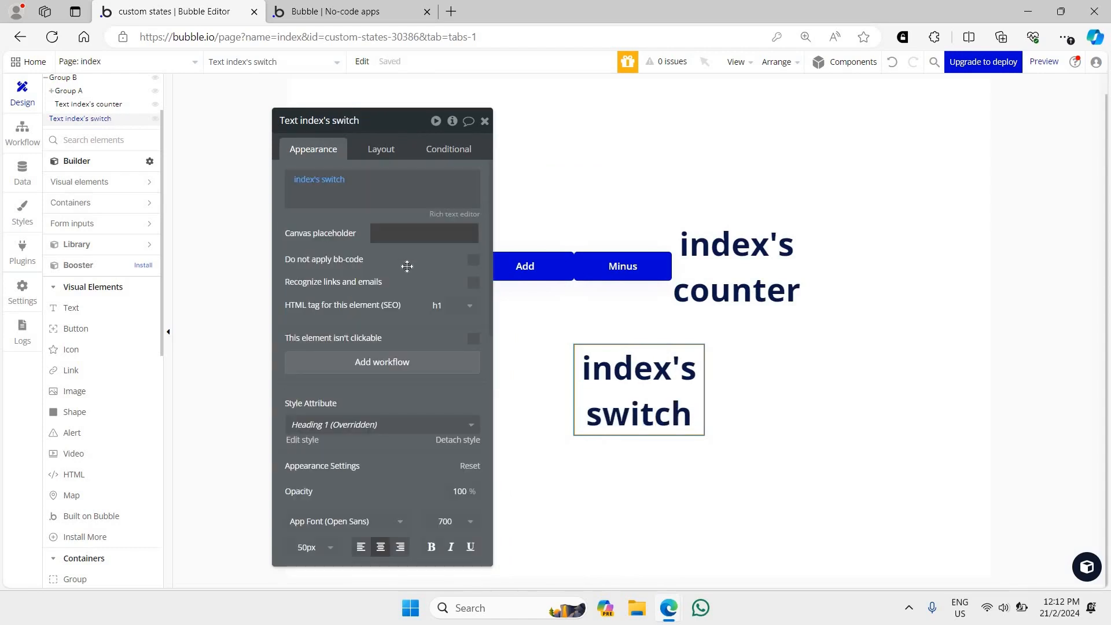
- Refresh the app preview to check the text bound to index's switch, and return to the editor
left_click(485, 120)
left_click(399, 12)
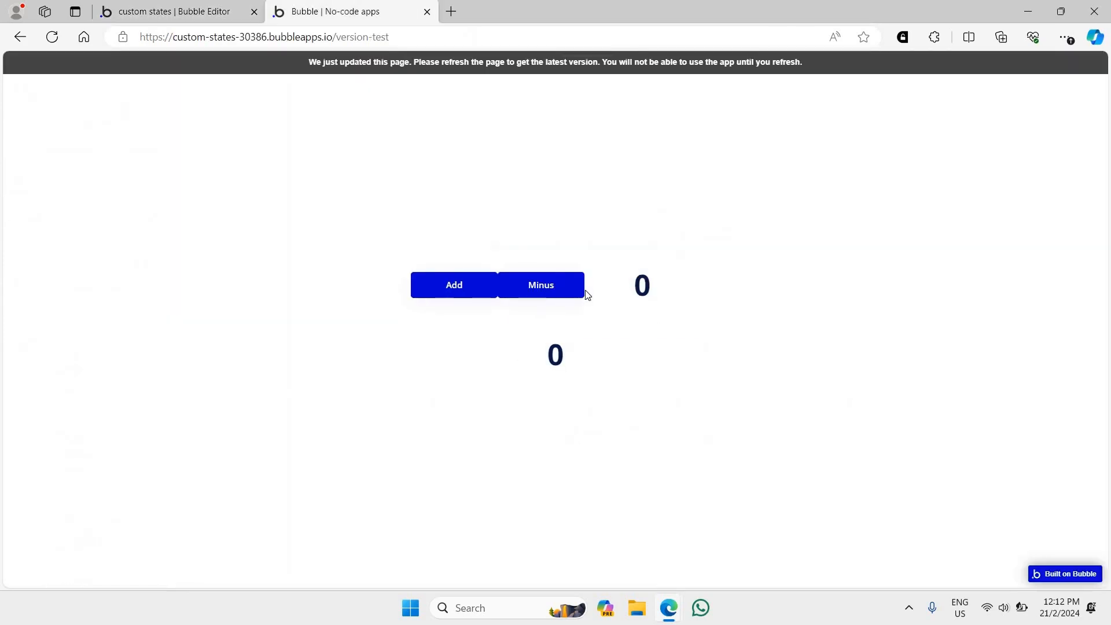
key("F5")
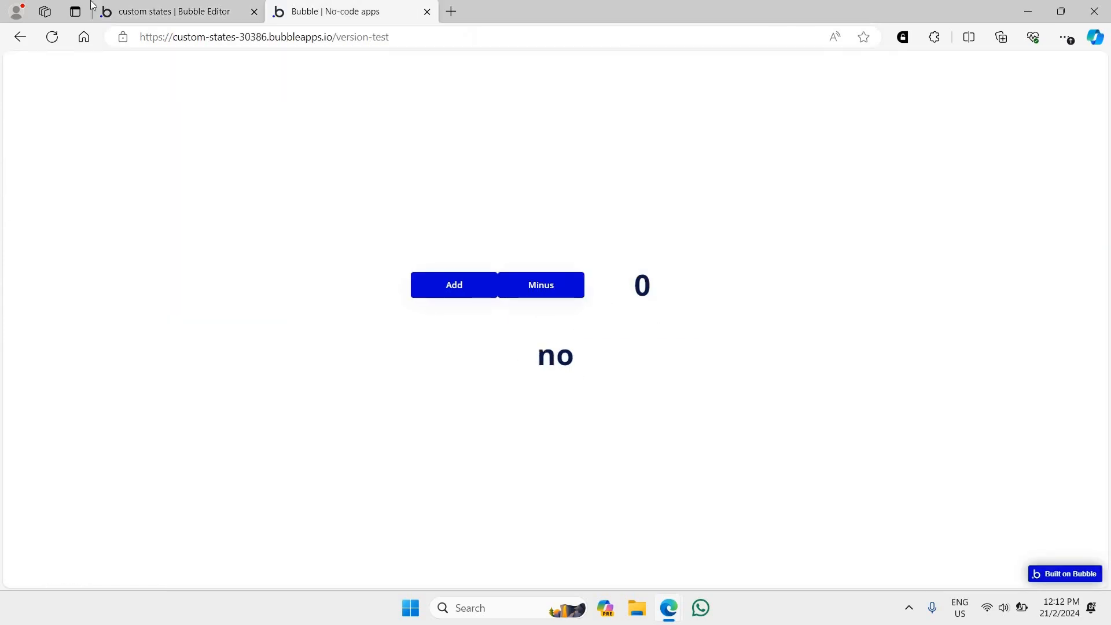
left_click(155, 5)
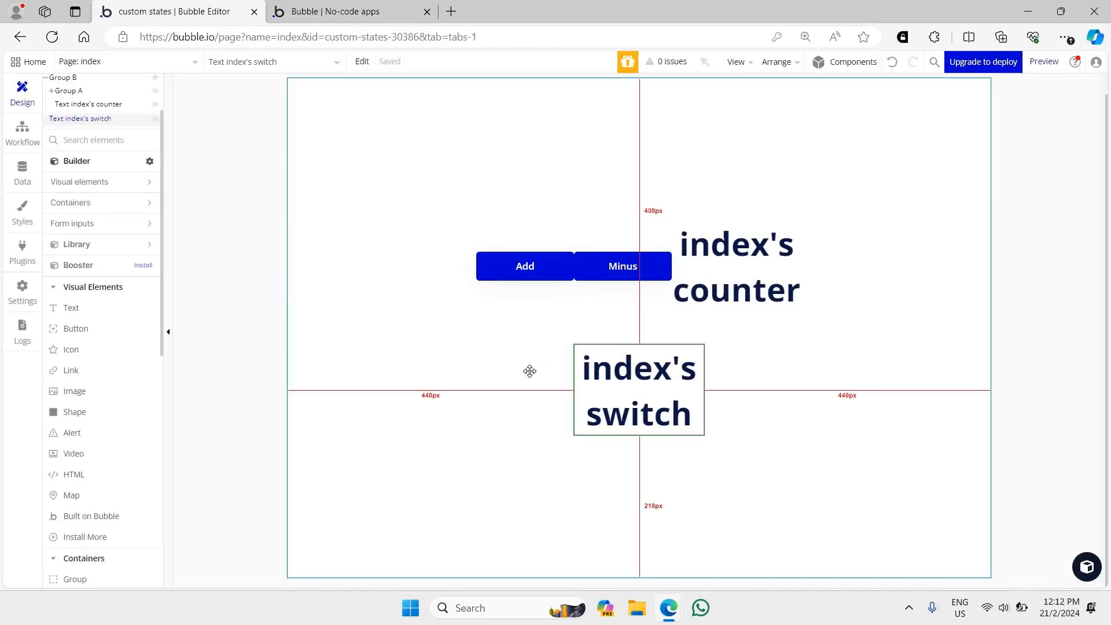
- Add a button to the index page and group it with the switch text in a row container
double_click(530, 371)
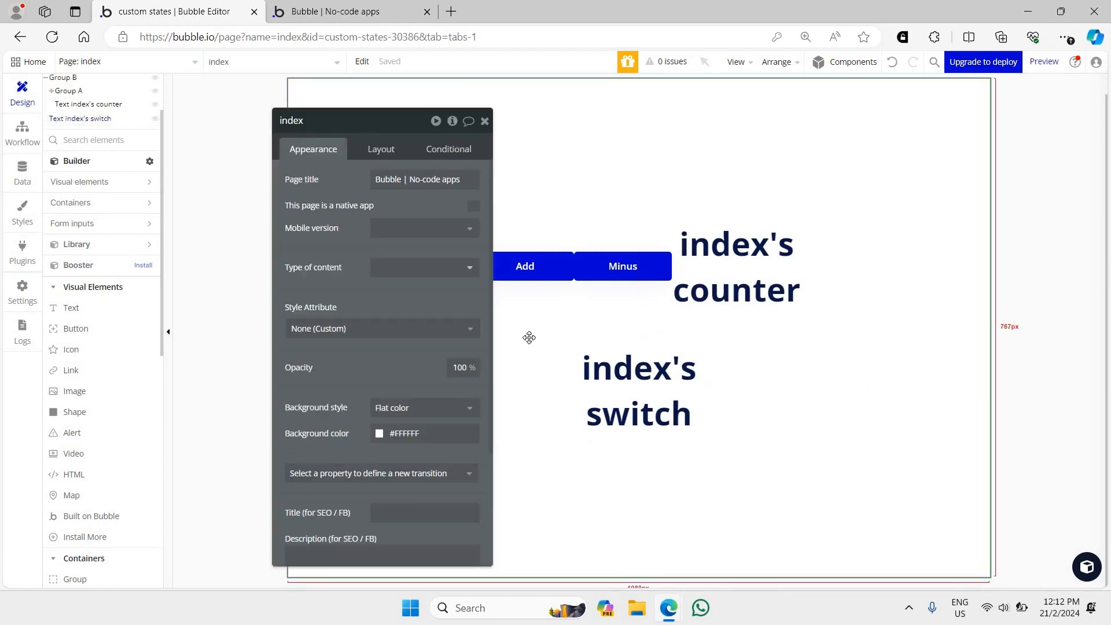
left_click(80, 332)
left_click(523, 398)
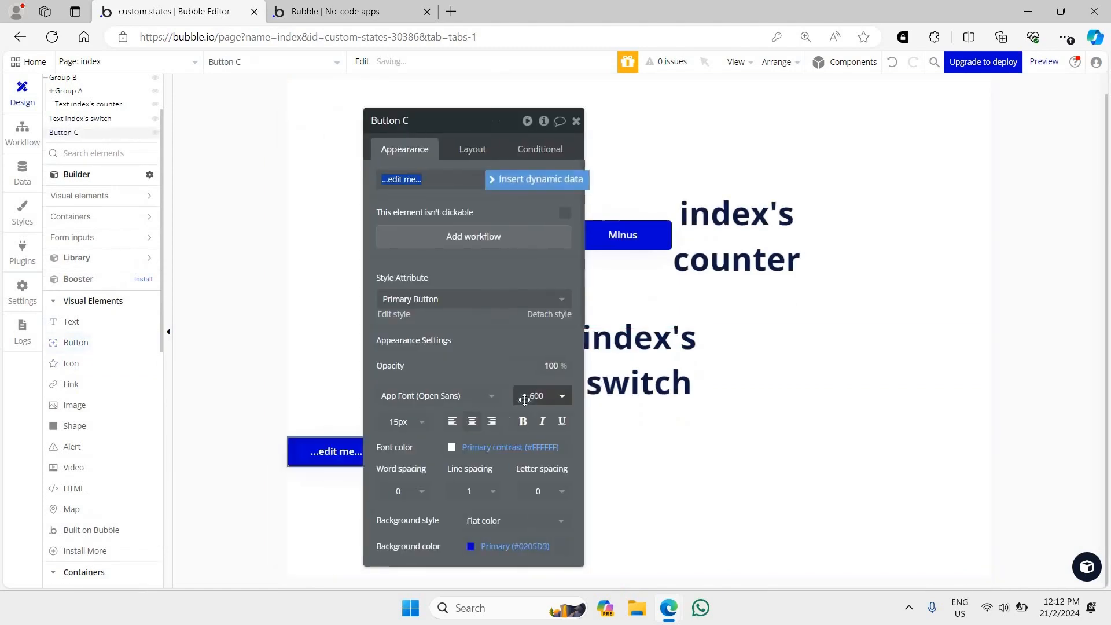
left_click_drag(514, 212, 823, 226)
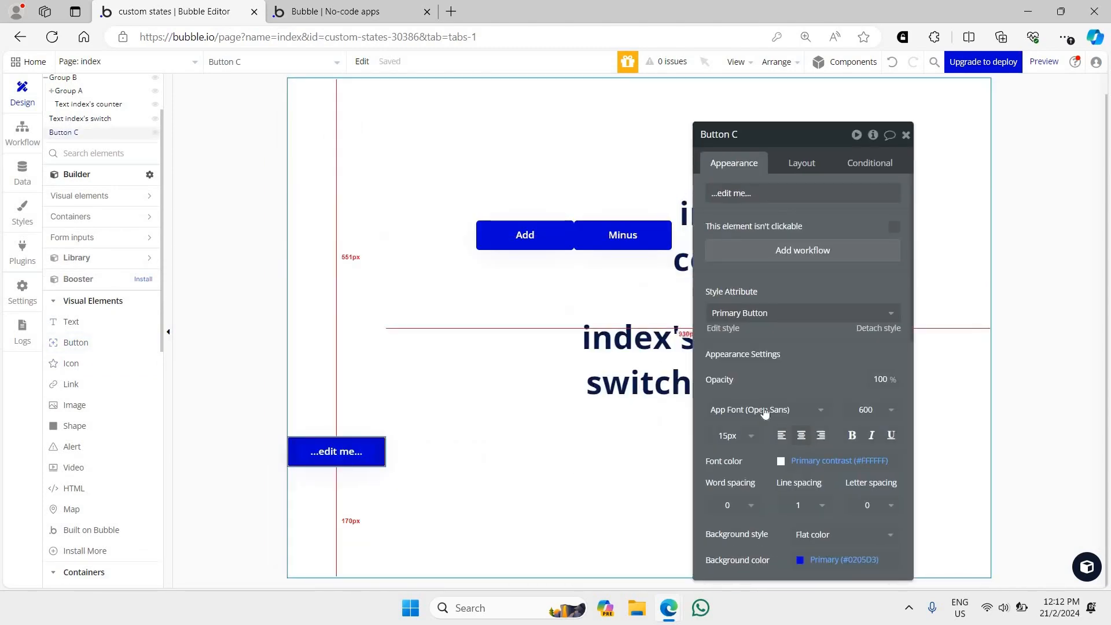
left_click(599, 354, "shift")
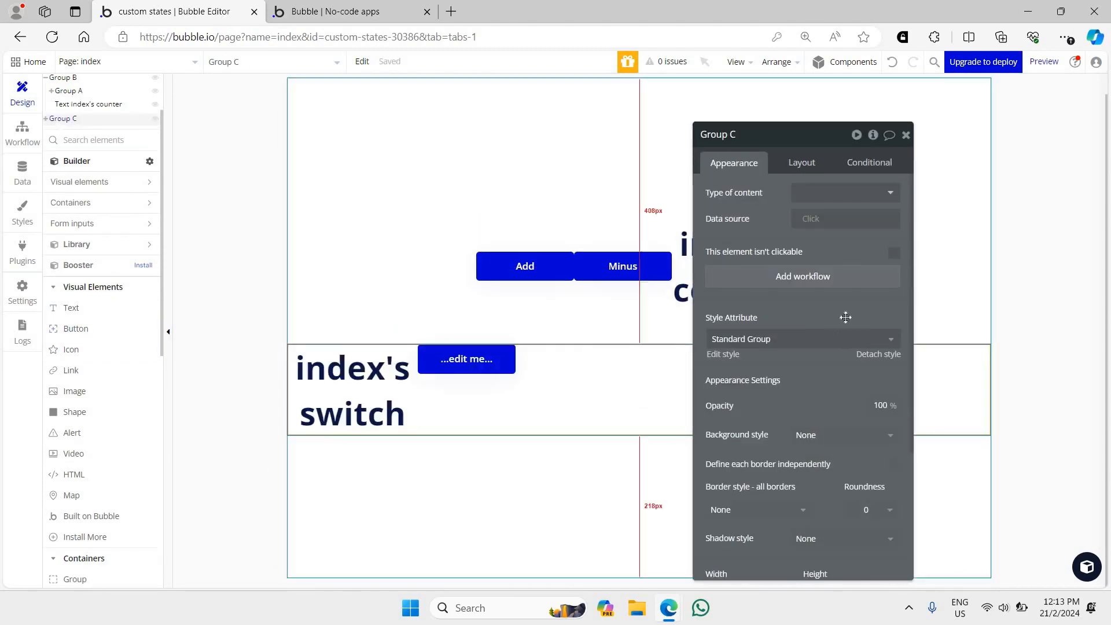
- Centre the contents of the new row group horizontally through its container alignment
left_click_drag(846, 318, 1003, 246)
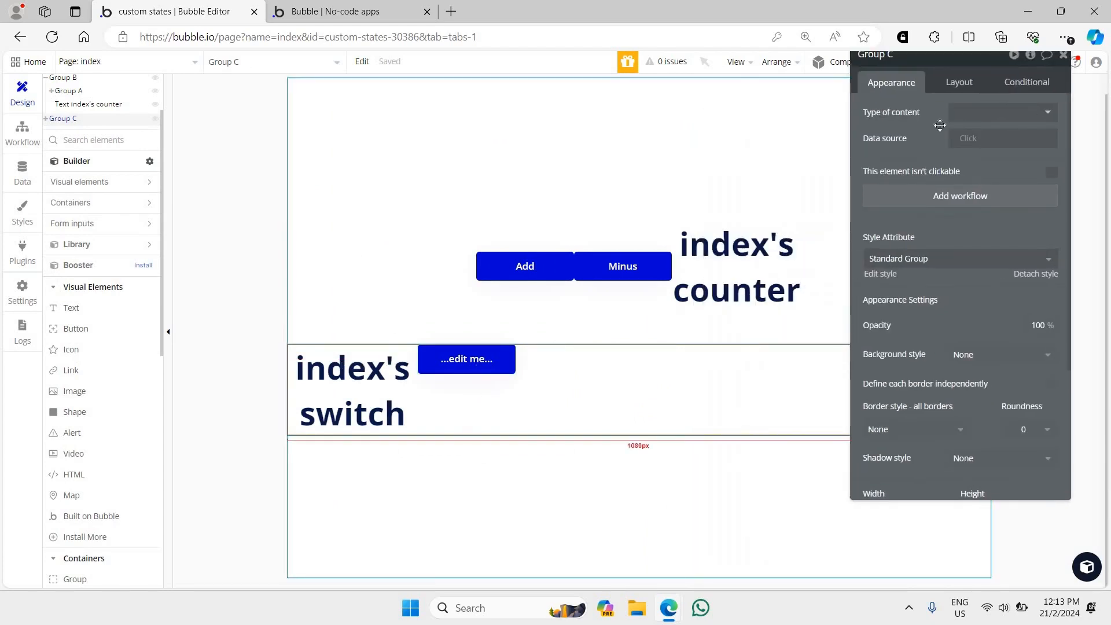
left_click(958, 82)
left_click(977, 138)
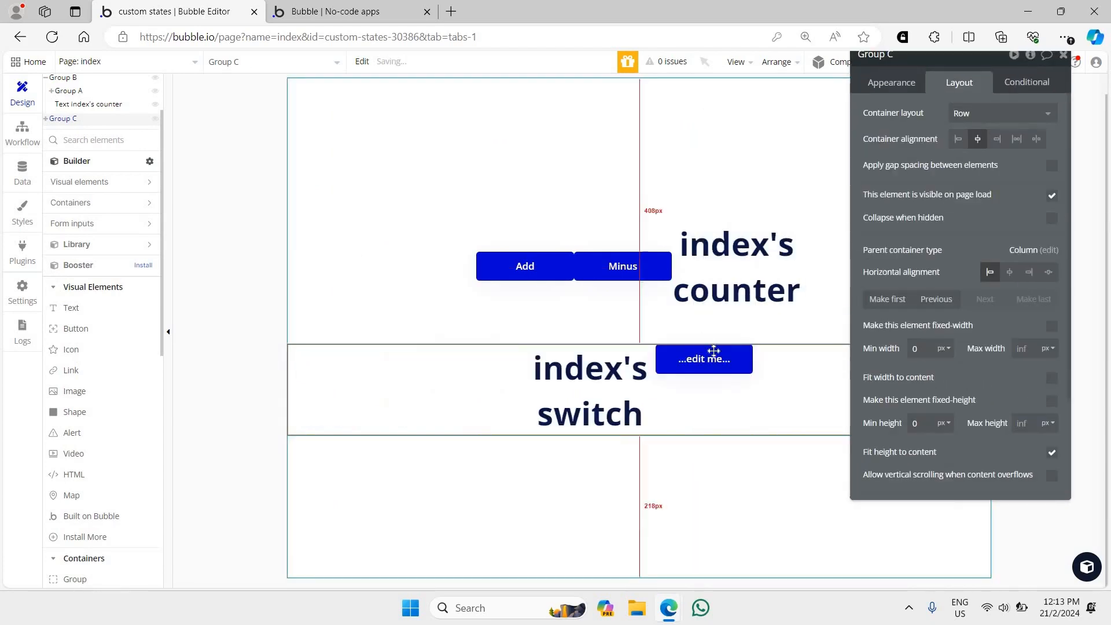
- Centre the new button vertically in its row and make it the first element, before the switch text
left_click(704, 359)
left_click(1009, 183)
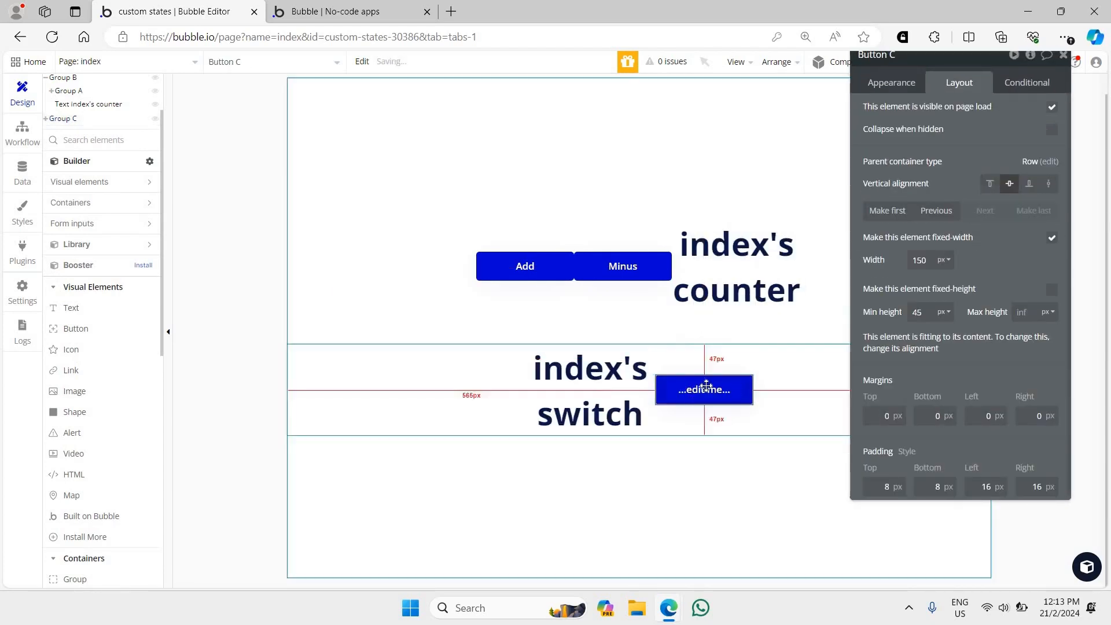
left_click(902, 81)
left_click(953, 84)
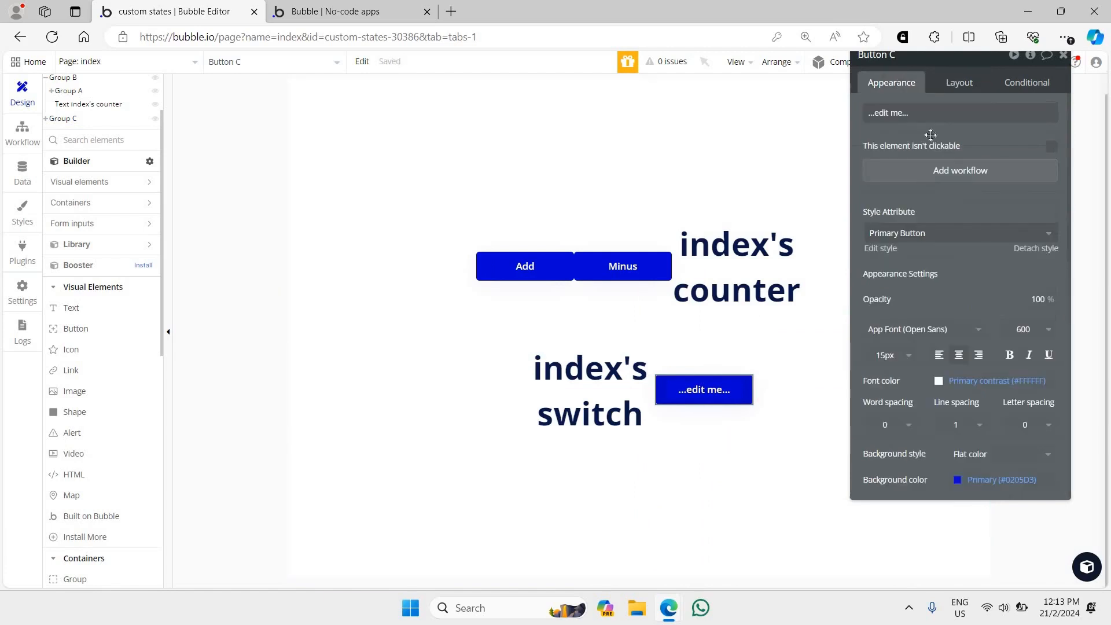
left_click(898, 208)
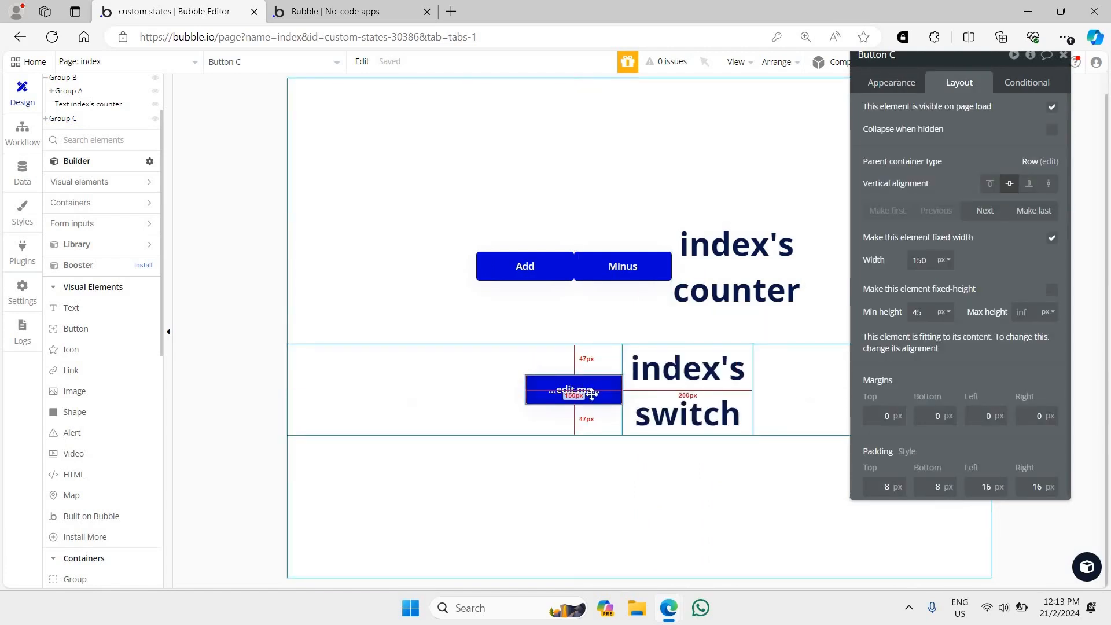
- Label the new button On/Off
left_click_drag(895, 147, 847, 290)
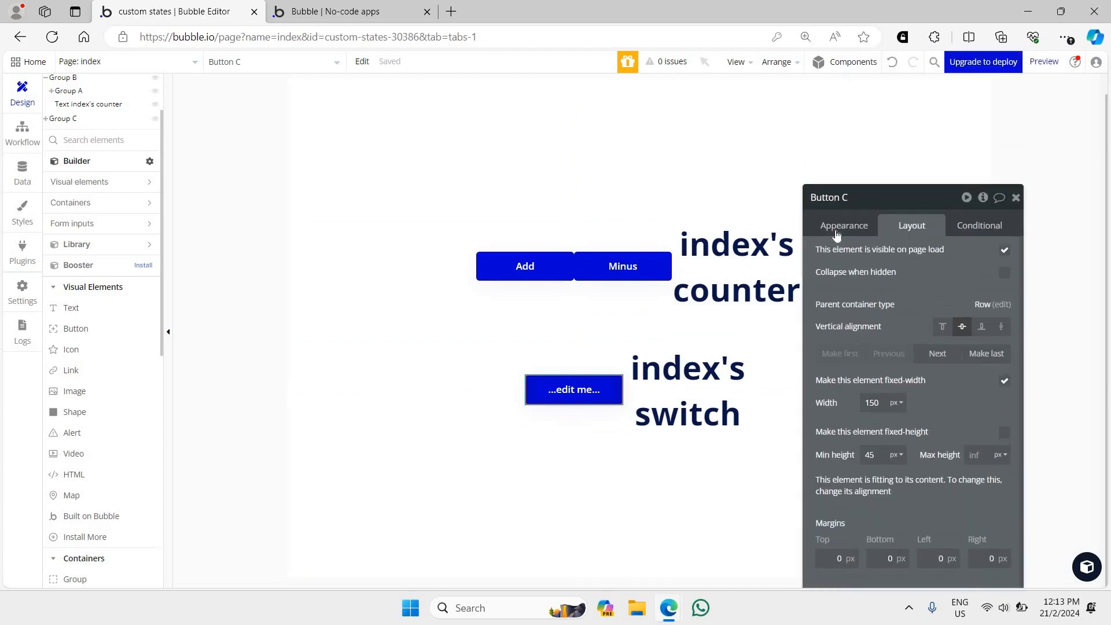
left_click(835, 229)
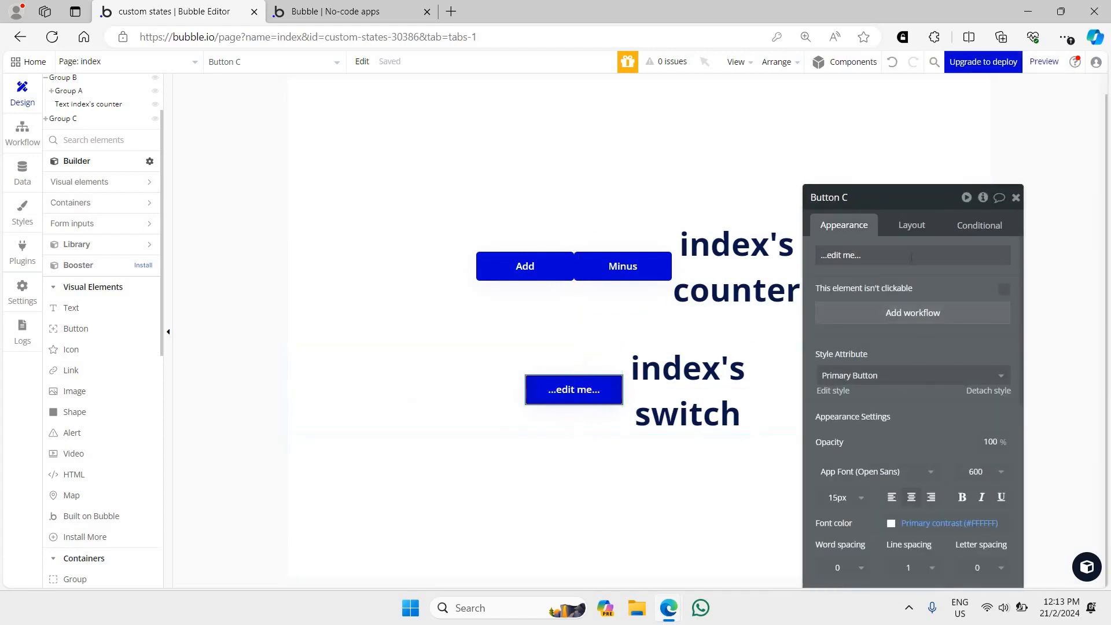
left_click(910, 255)
type("q")
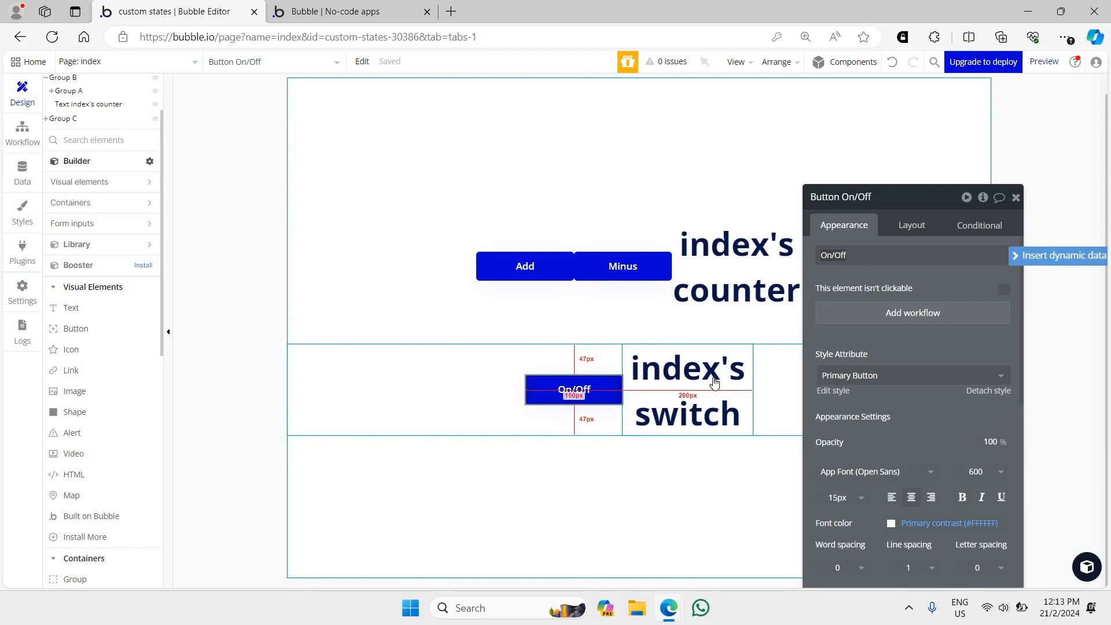
- Create a click workflow for the On/Off button and add a Set state element action
left_click(913, 313)
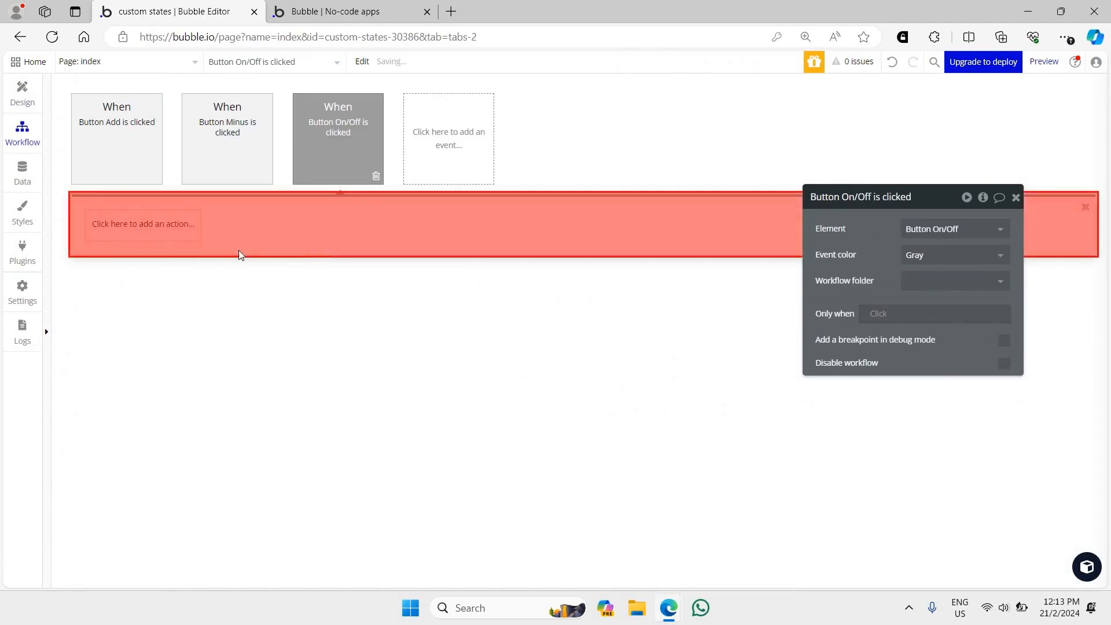
left_click(180, 235)
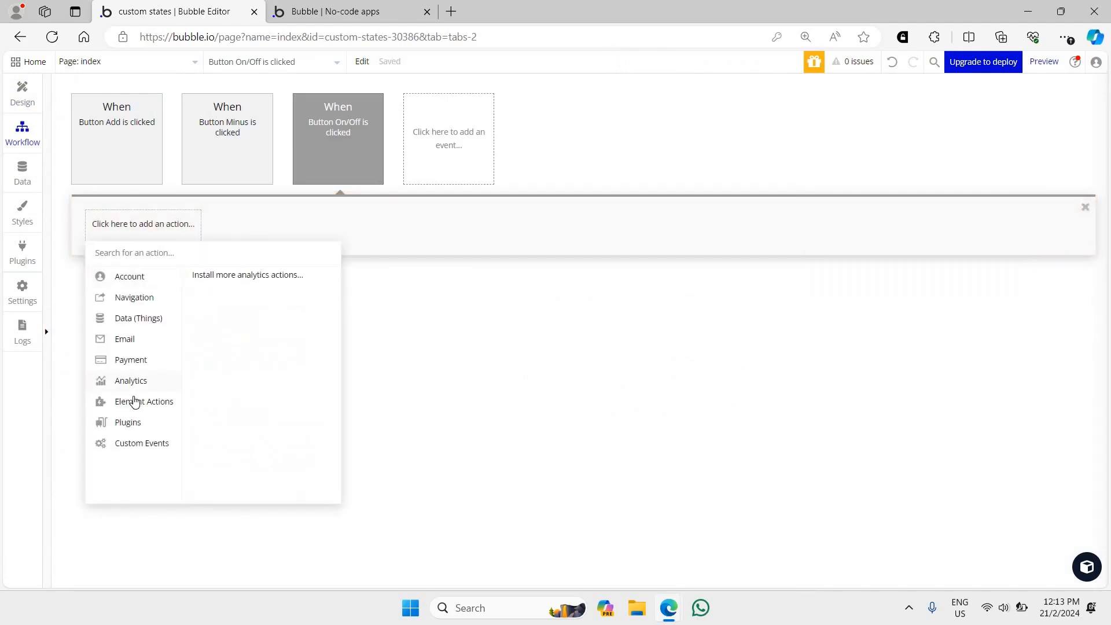
mouse_move(133, 403)
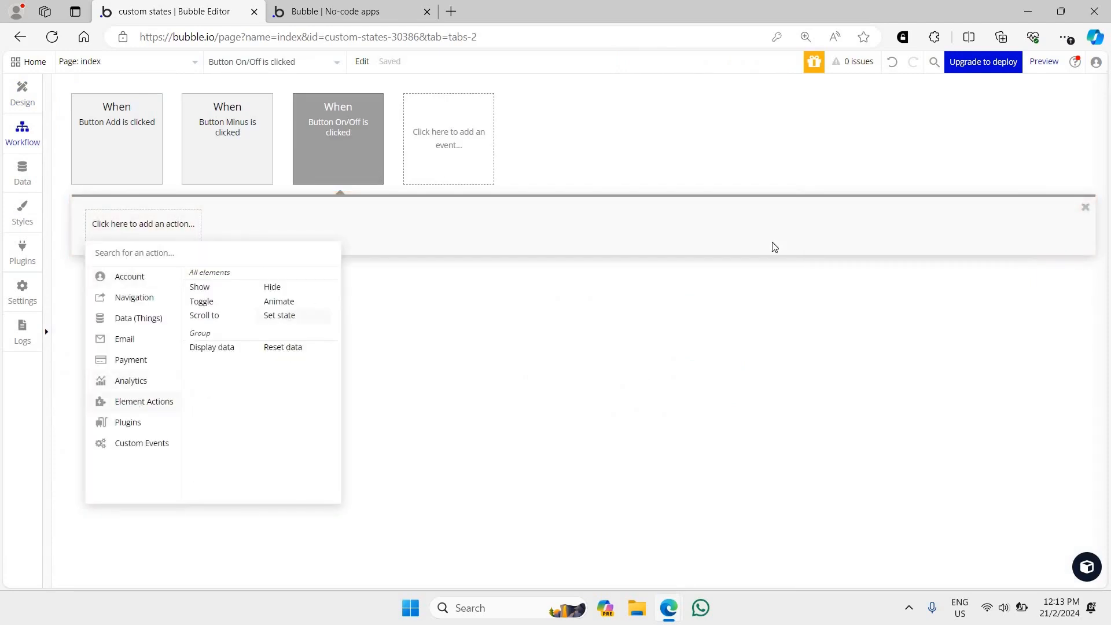
- Configure the Set state action with element index, custom state switch and value "yes"
left_click(912, 233)
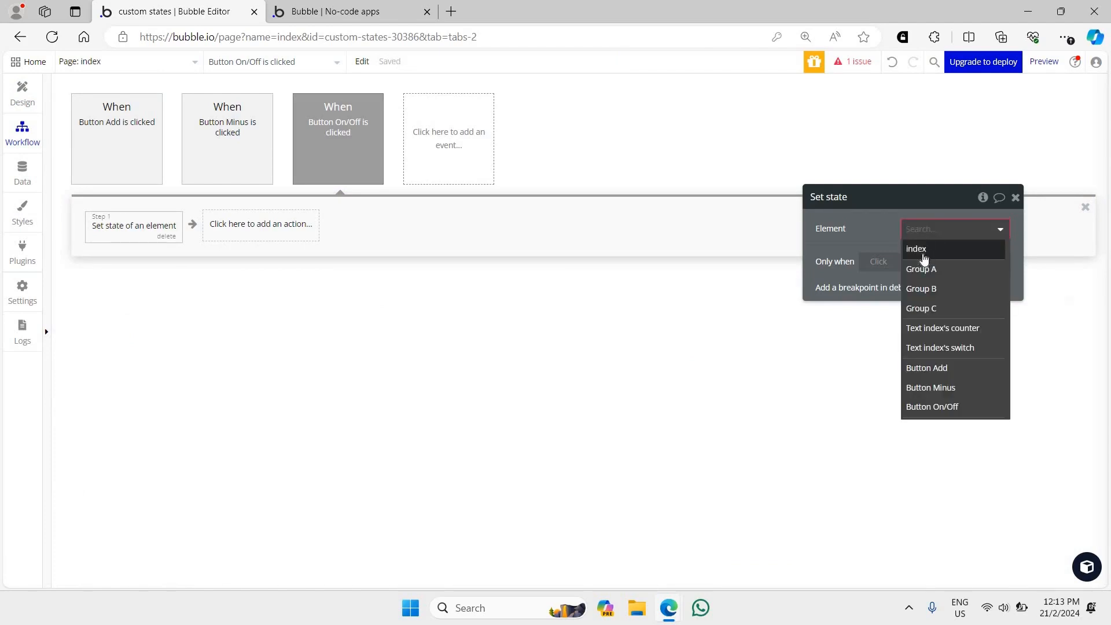
left_click(923, 255)
left_click(928, 292)
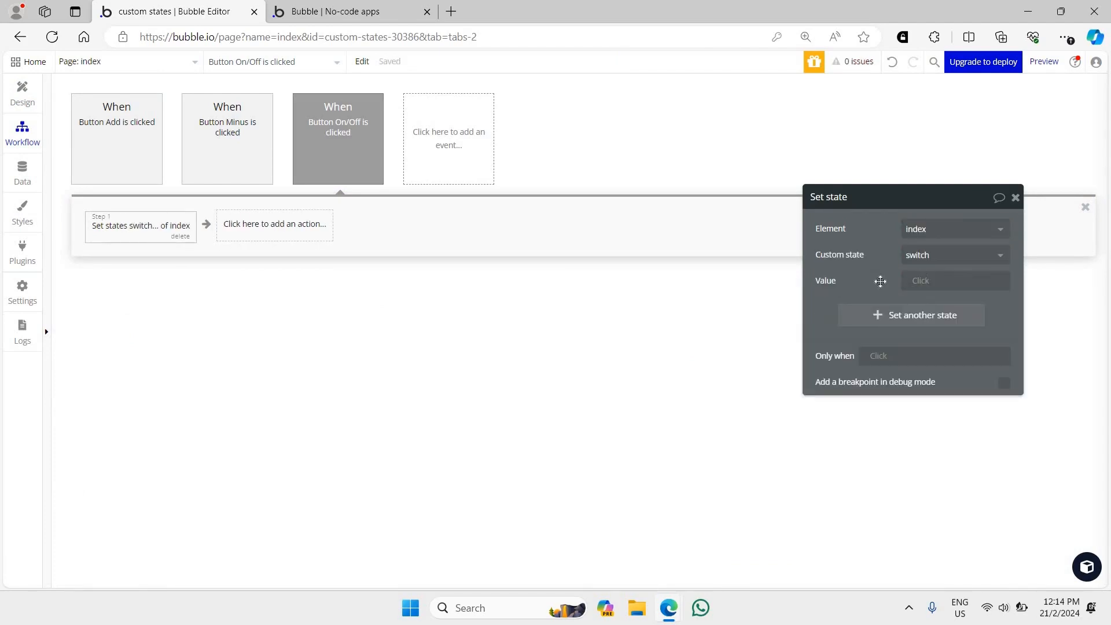
left_click_drag(880, 281, 597, 310)
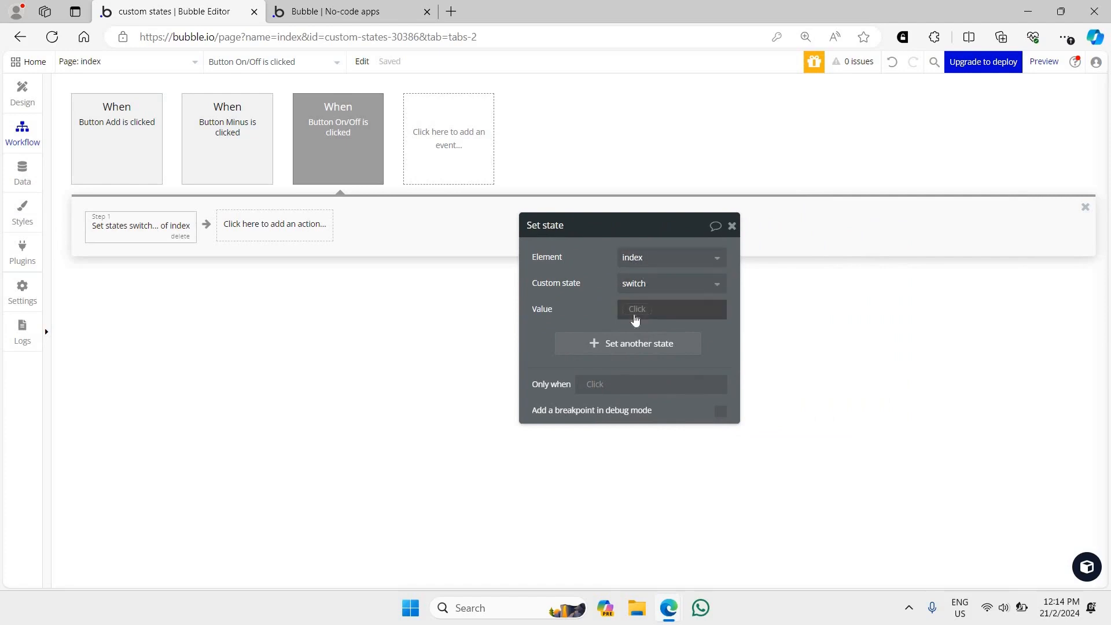
left_click(636, 320)
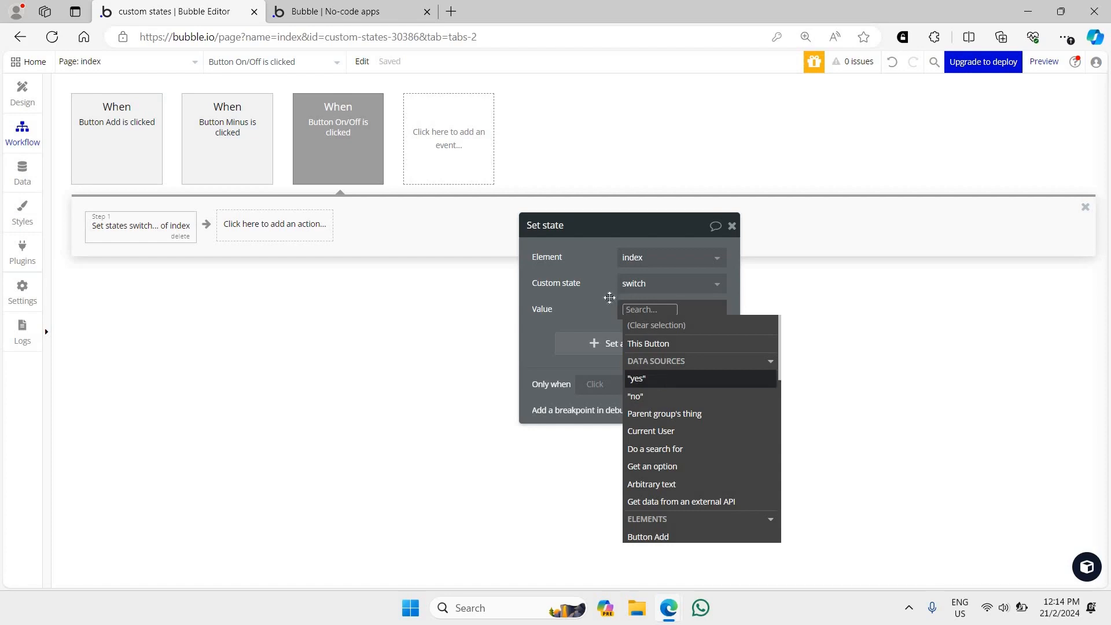
- Test the On/Off button in the app preview and return to the workflow editor
left_click(365, 13)
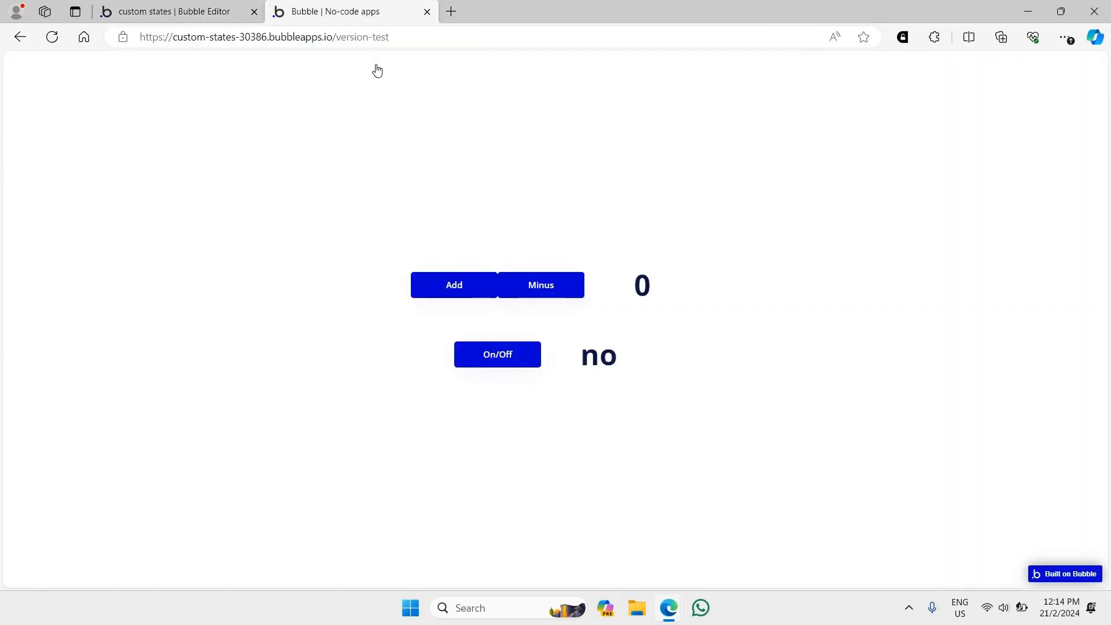
left_click(513, 363)
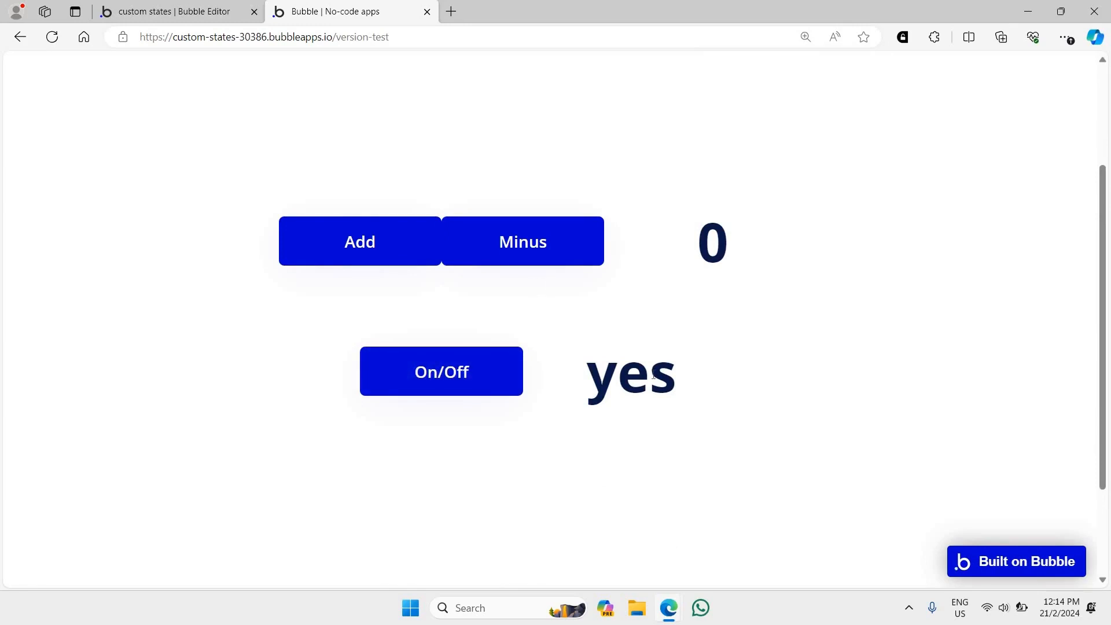
left_click(240, 8)
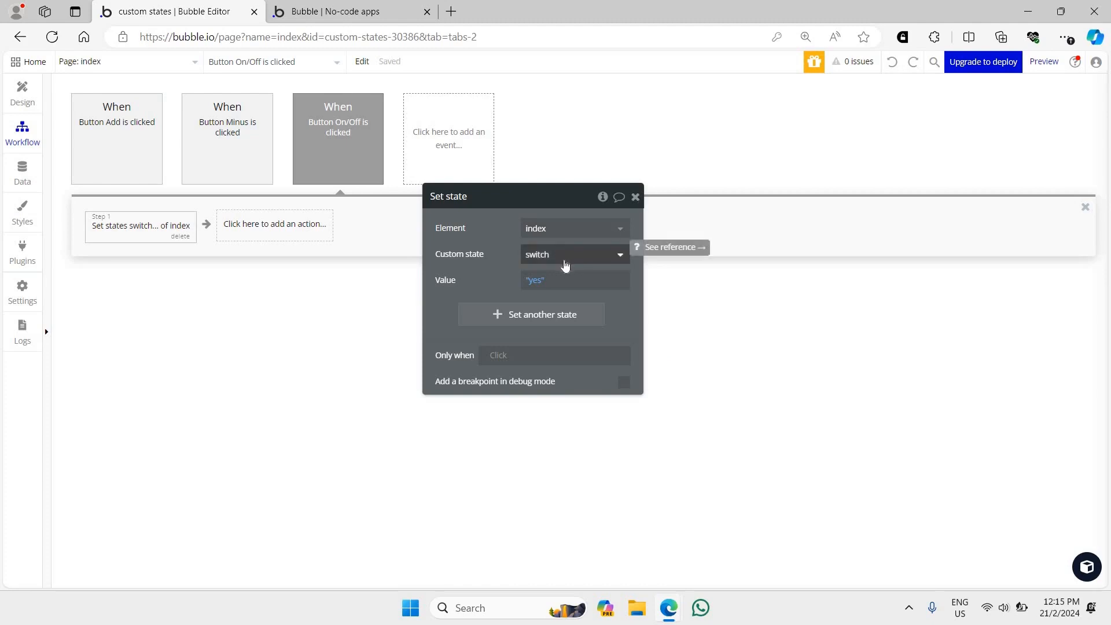
- Restrict the On/Off click event to run only when index's switch is no
left_click(636, 198)
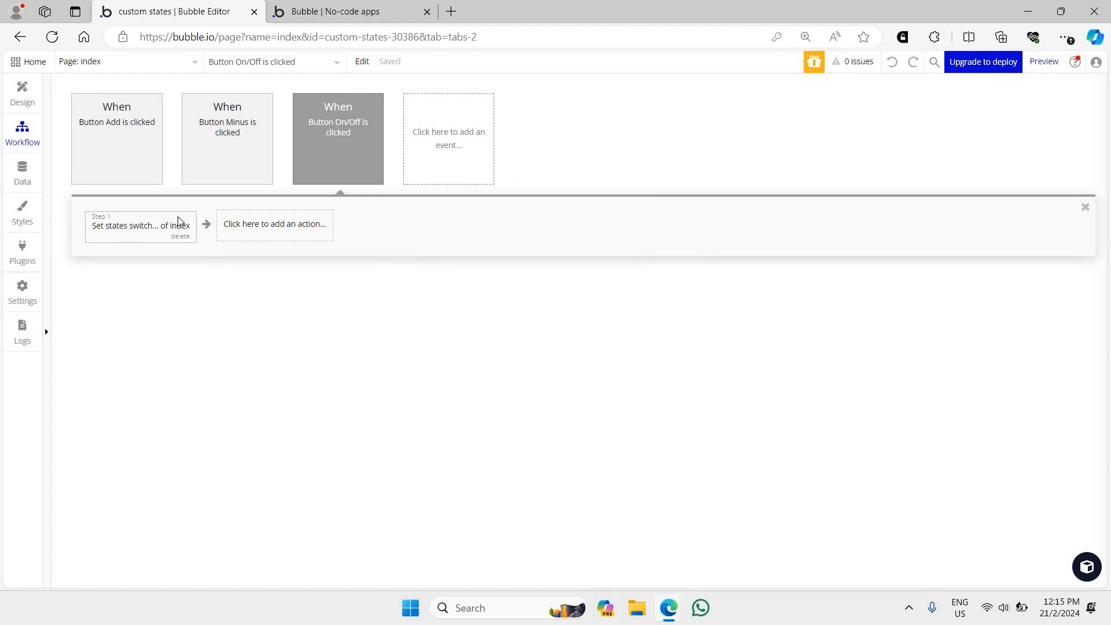
left_click(325, 143)
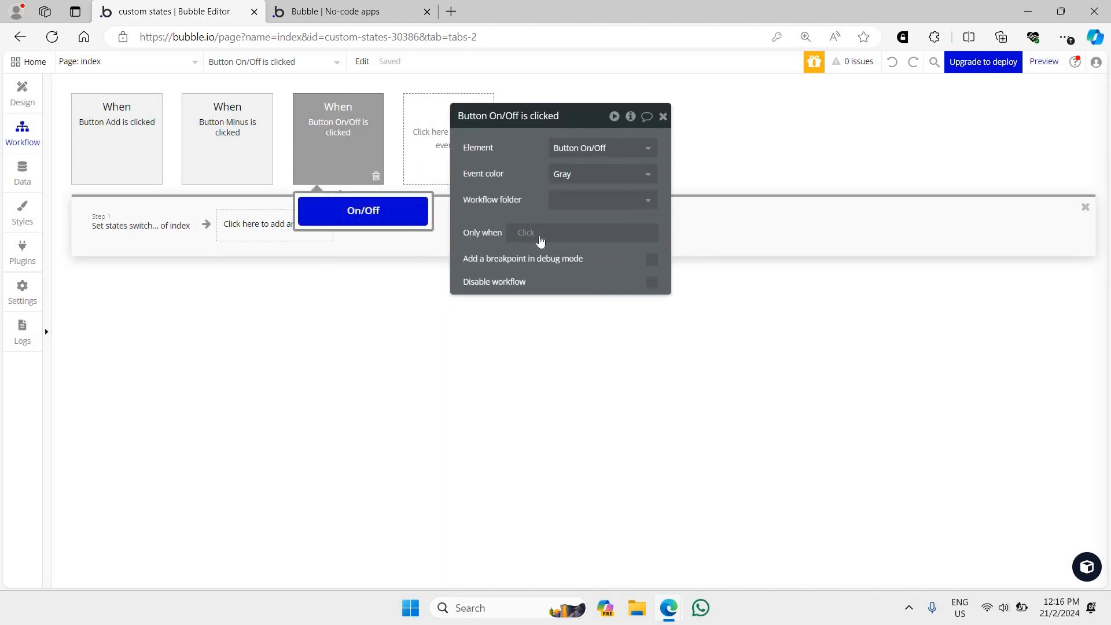
left_click(527, 233)
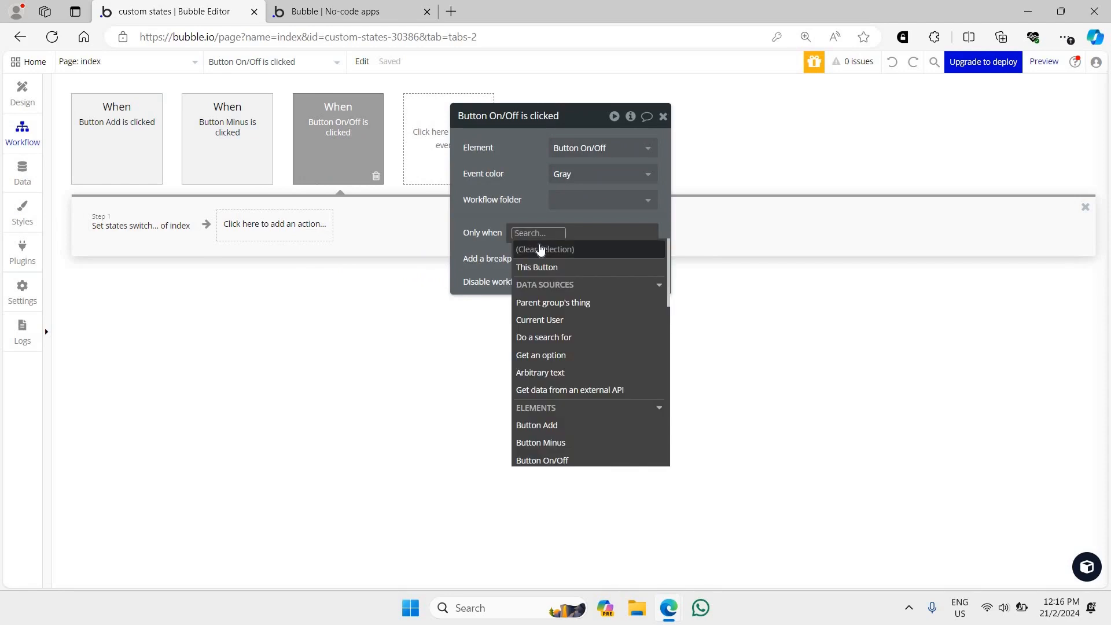
type("inde")
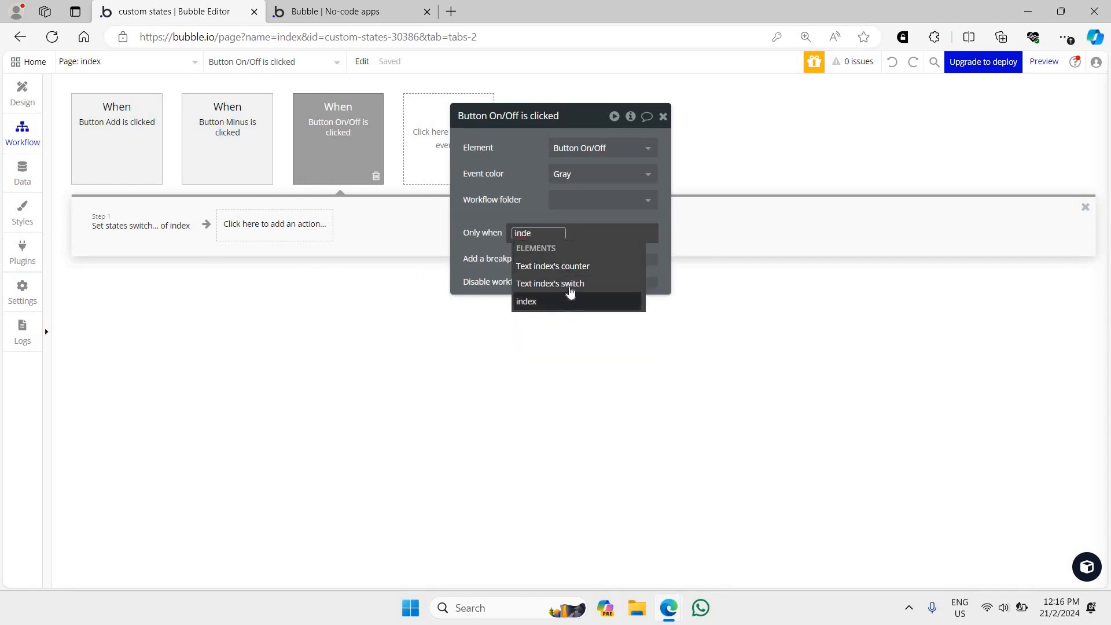
left_click(570, 297)
left_click(561, 375)
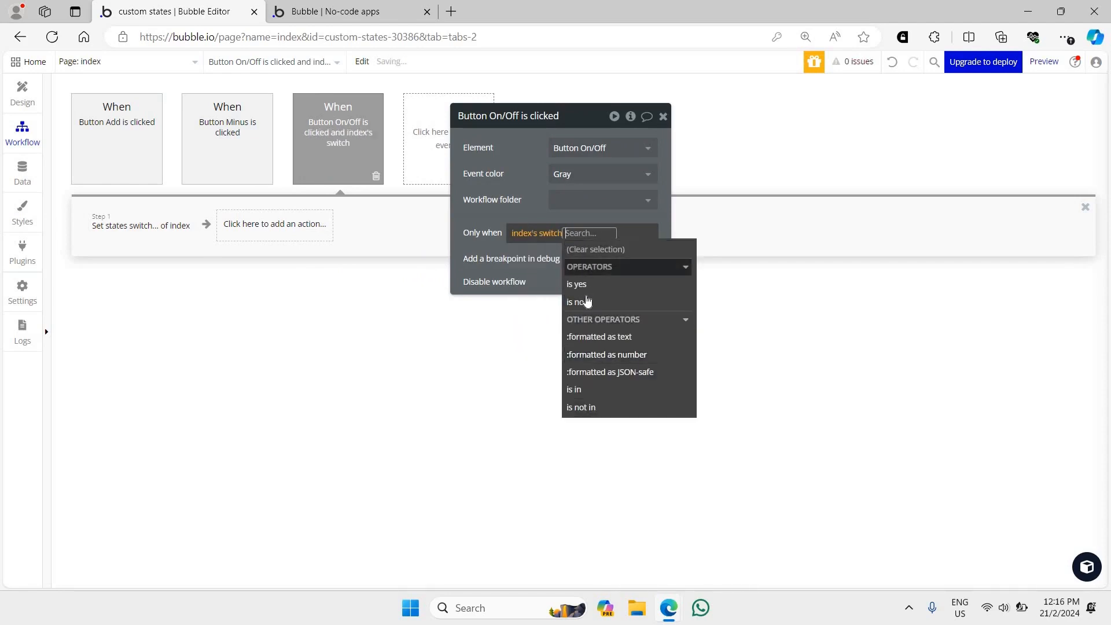
left_click(586, 302)
- Review the settings of the Set state action in the On/Off workflow and close them
left_click(174, 185)
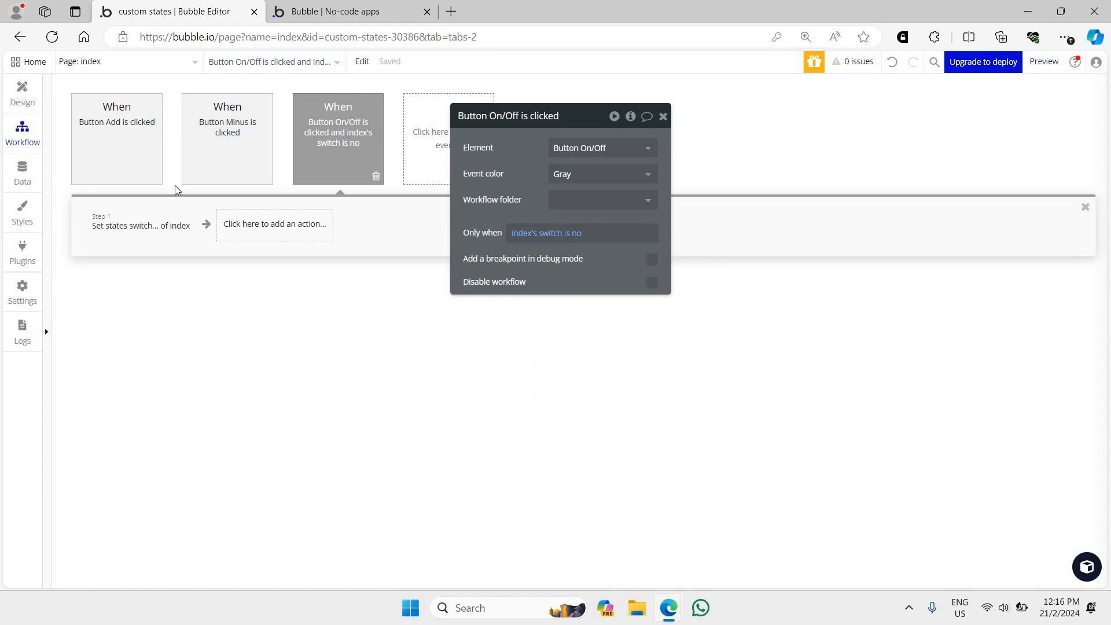
left_click(154, 239)
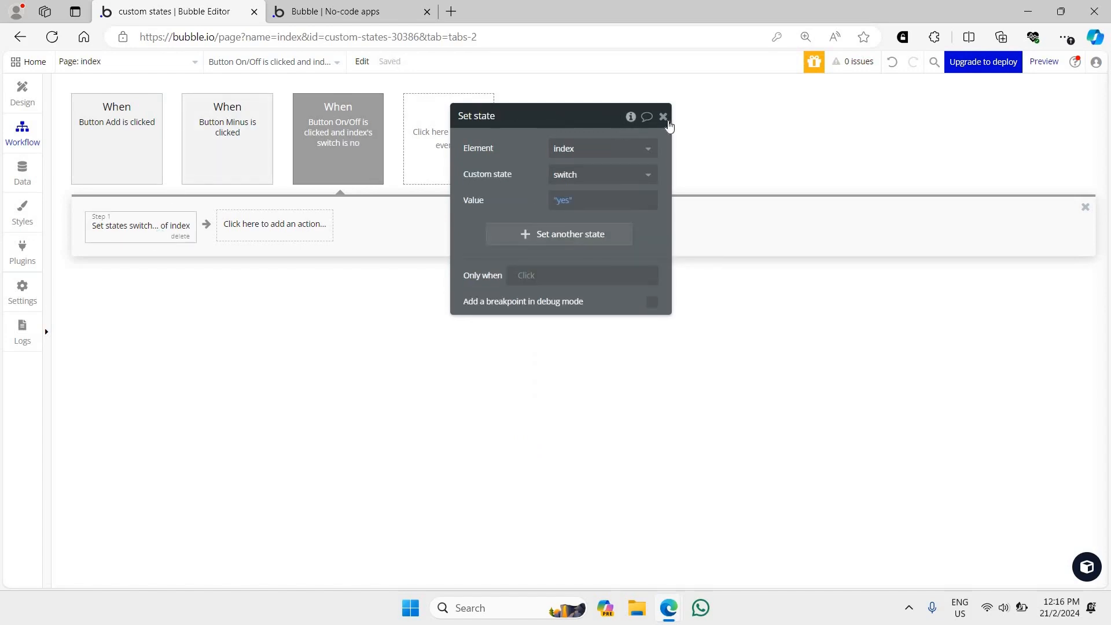
left_click(663, 117)
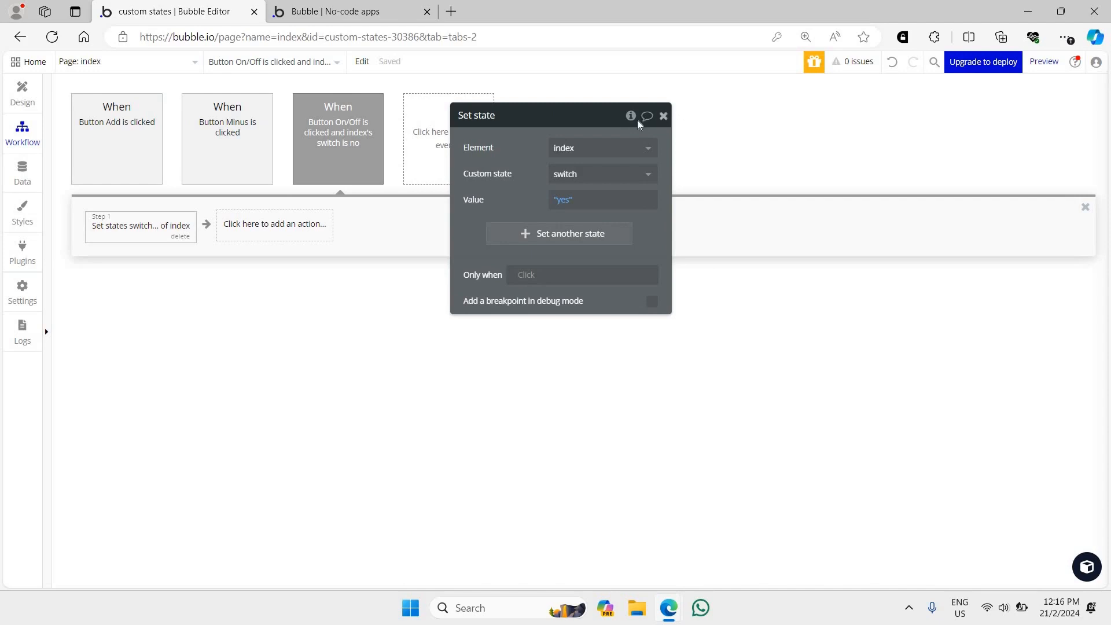
- Duplicate the Button On/Off click event, including its Set state action, into a new event on the index page
right_click(323, 128)
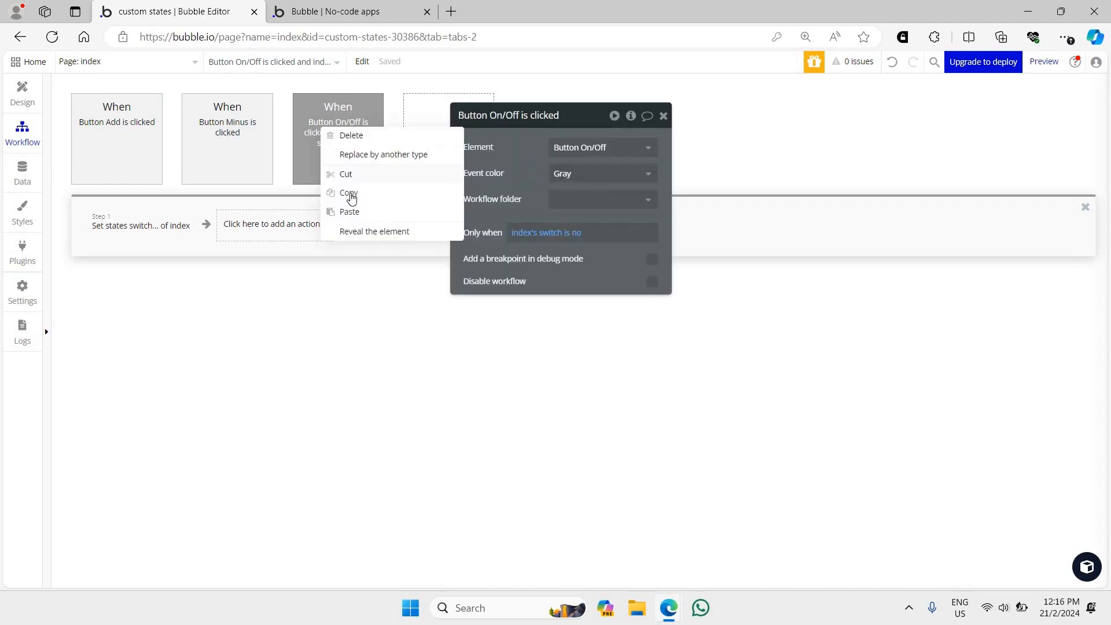
right_click(429, 134)
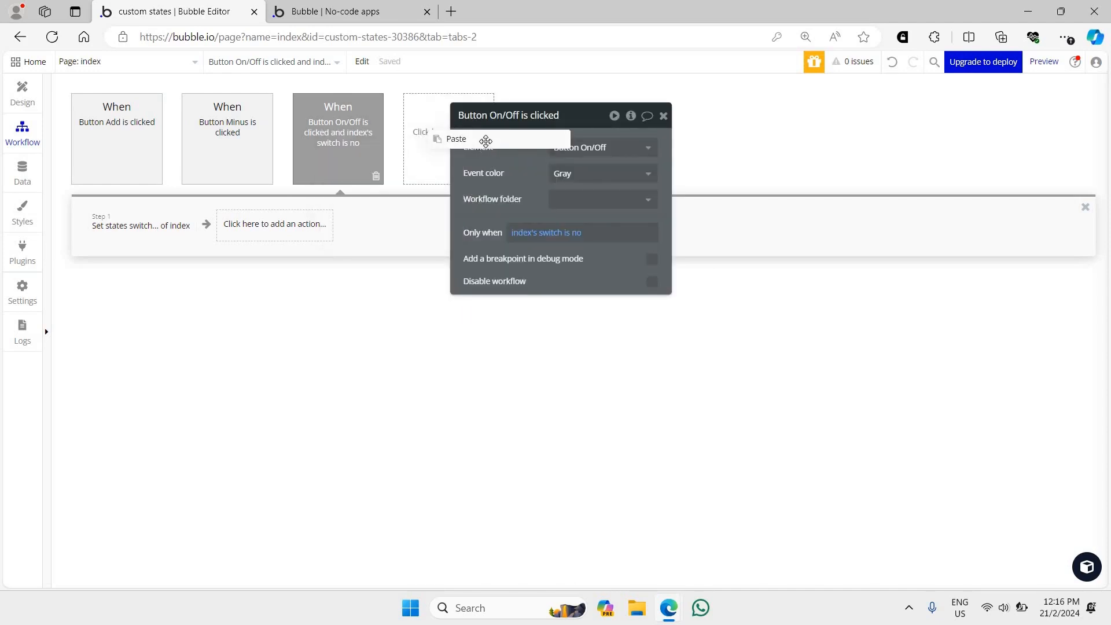
left_click(483, 140)
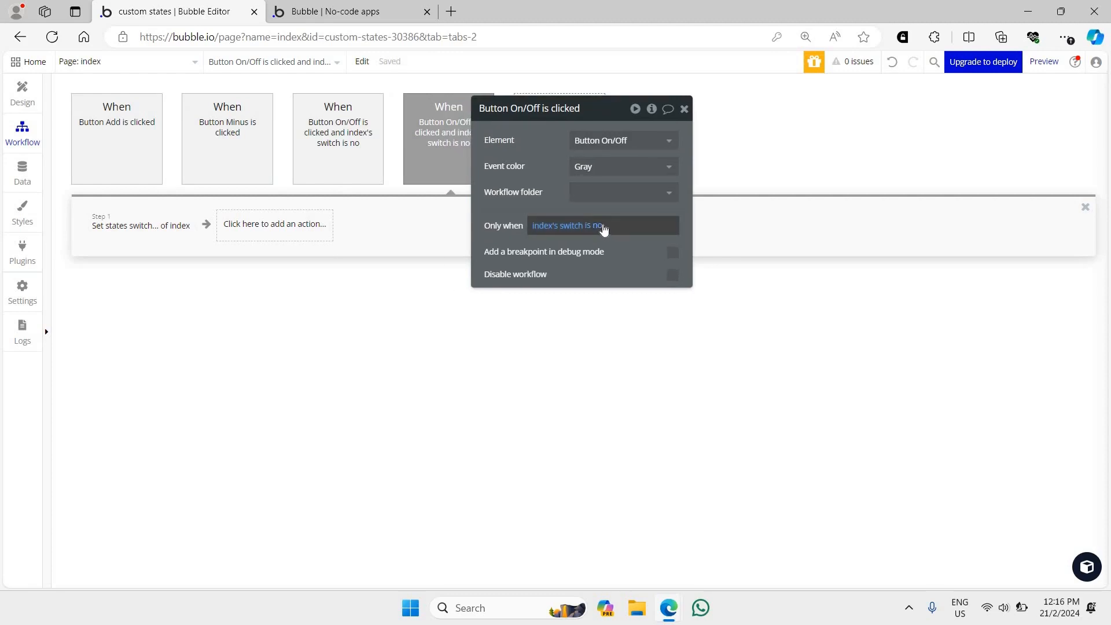
- In the duplicated On/Off event, change the condition to index's switch is yes and set the Set state value to "no"
left_click(598, 225)
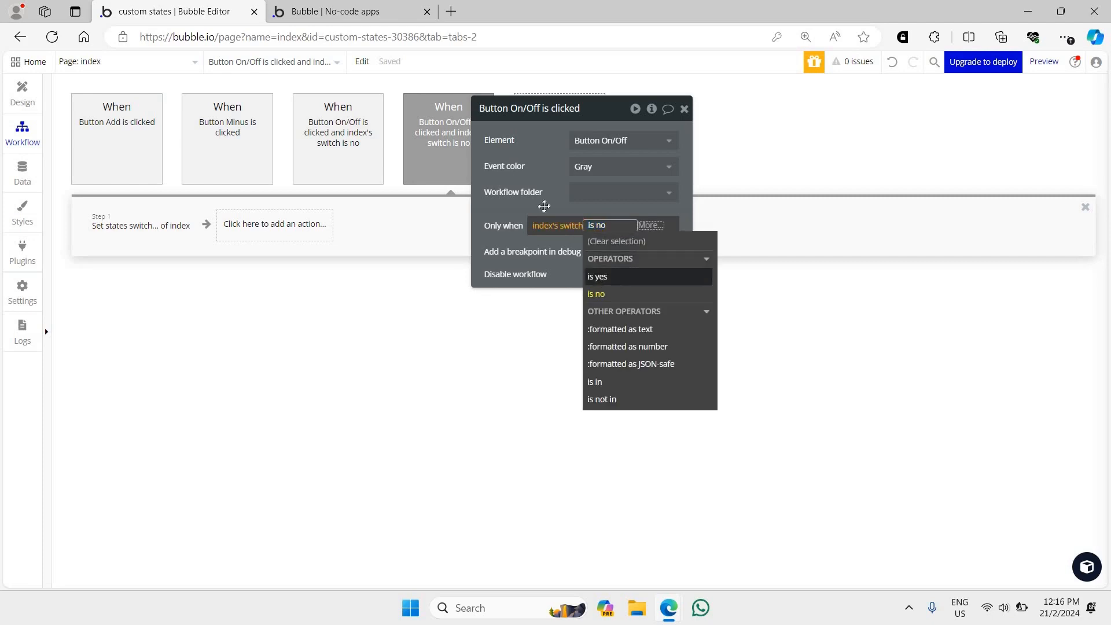
key("Return")
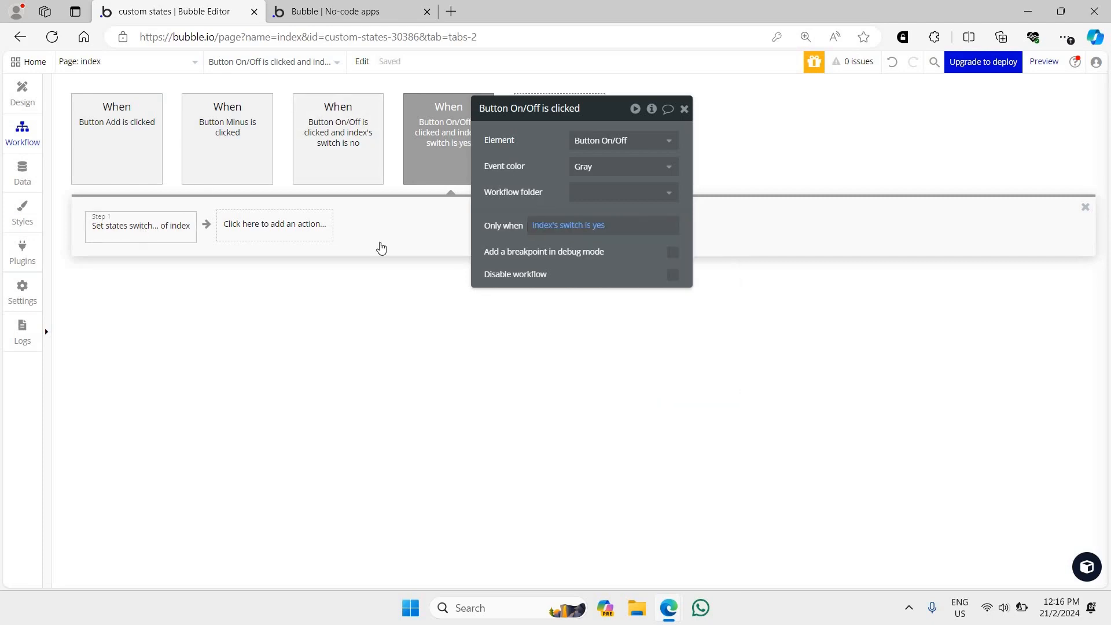
left_click(590, 194)
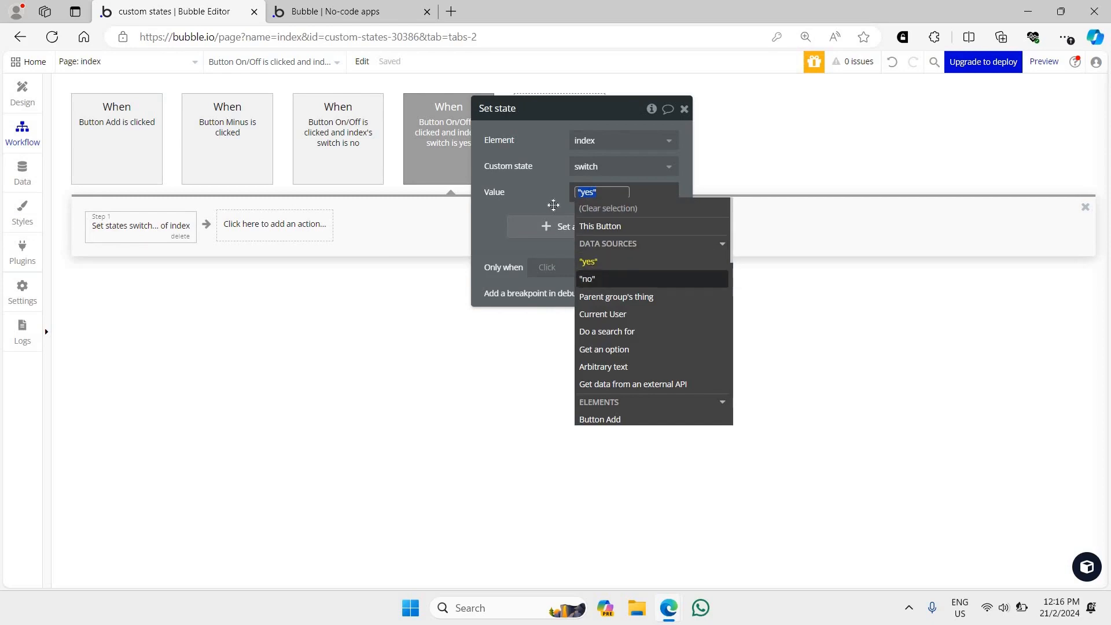
left_click(553, 203)
- Refresh the app preview and test the On/Off button by toggling the switch state repeatedly
left_click(334, 11)
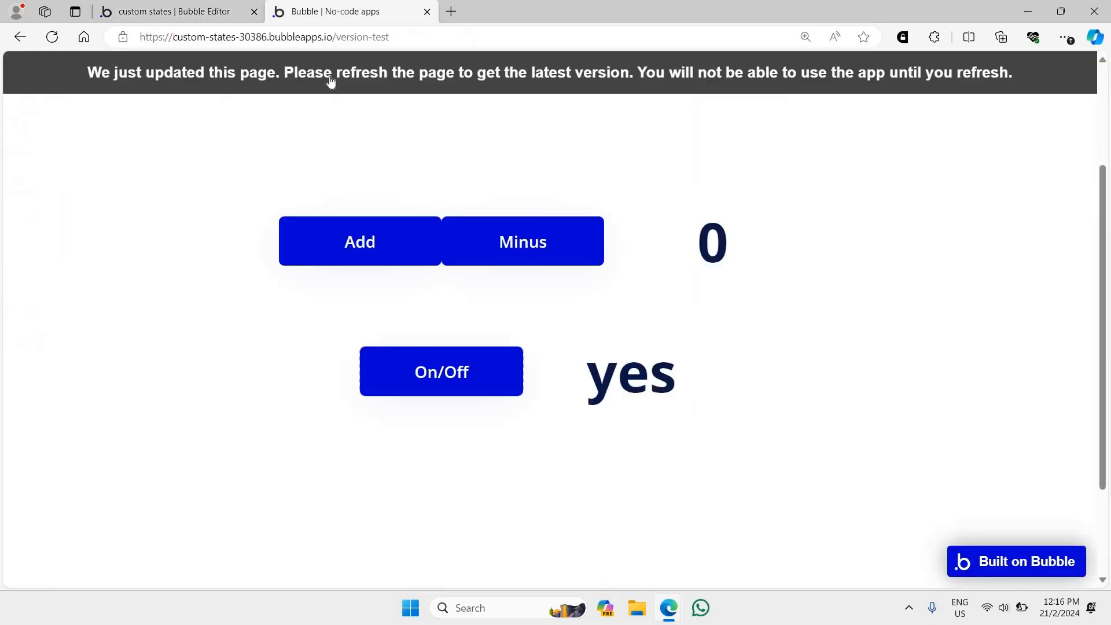
left_click(331, 81)
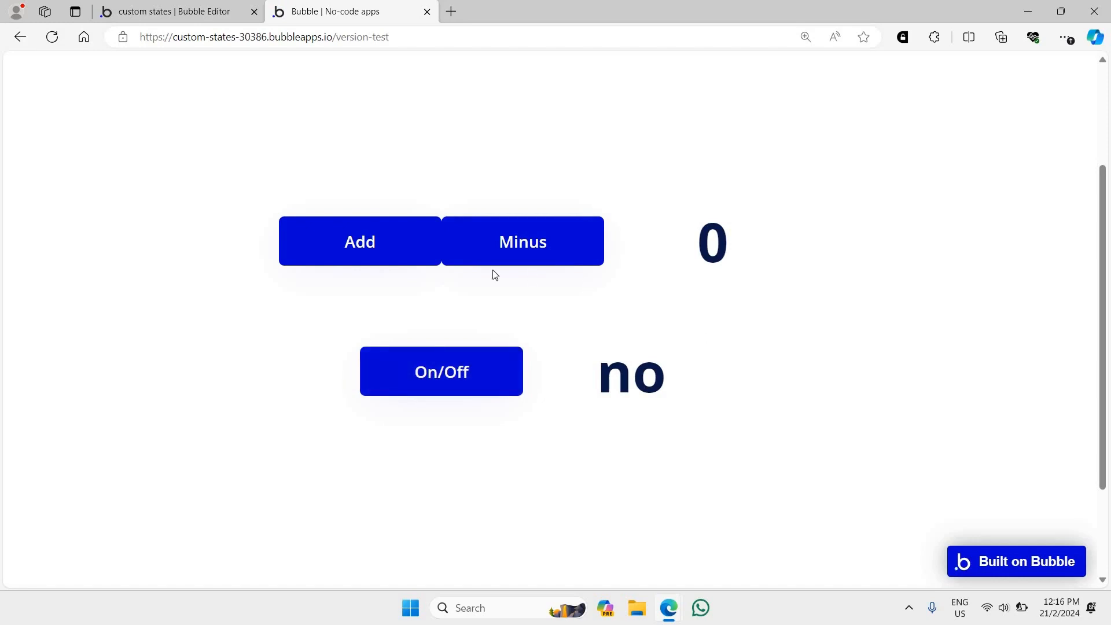
left_click(442, 375)
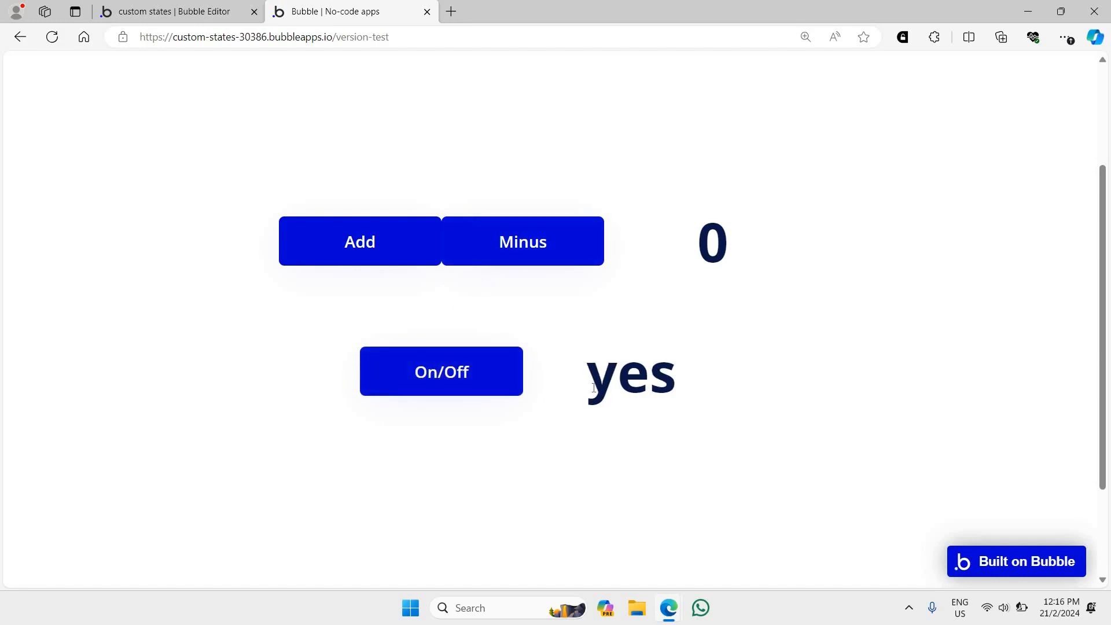
left_click(403, 373)
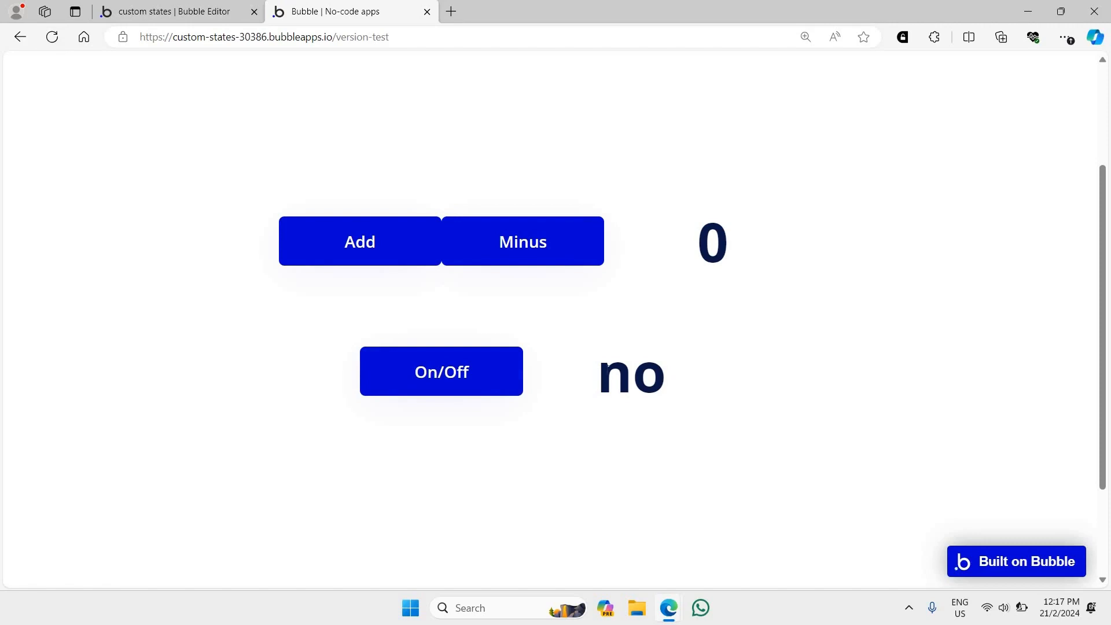
left_click(454, 375)
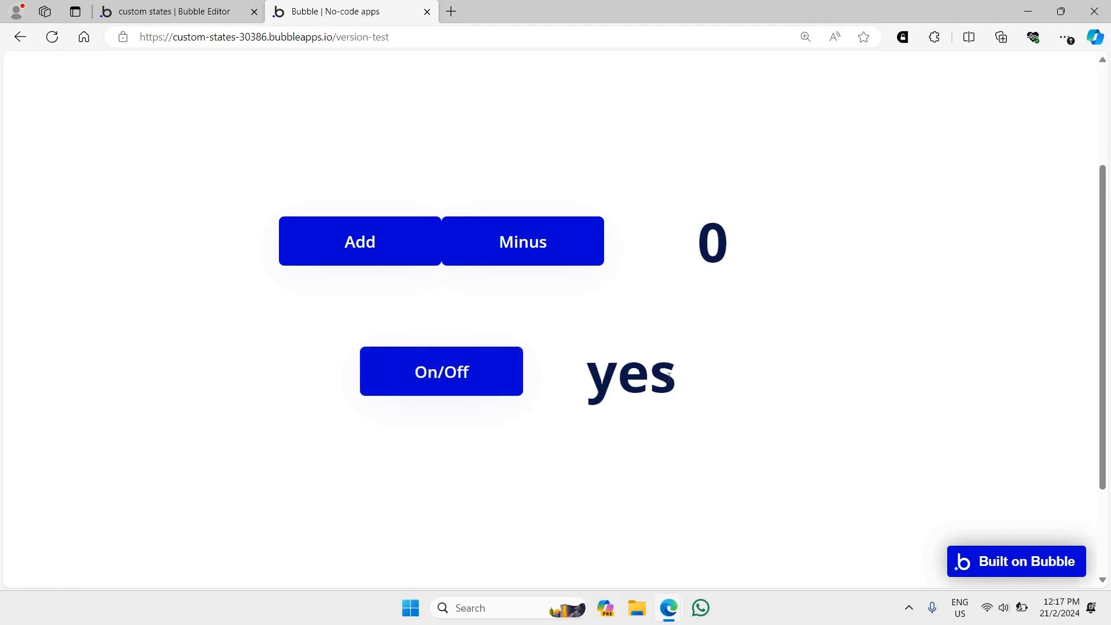
left_click(461, 386)
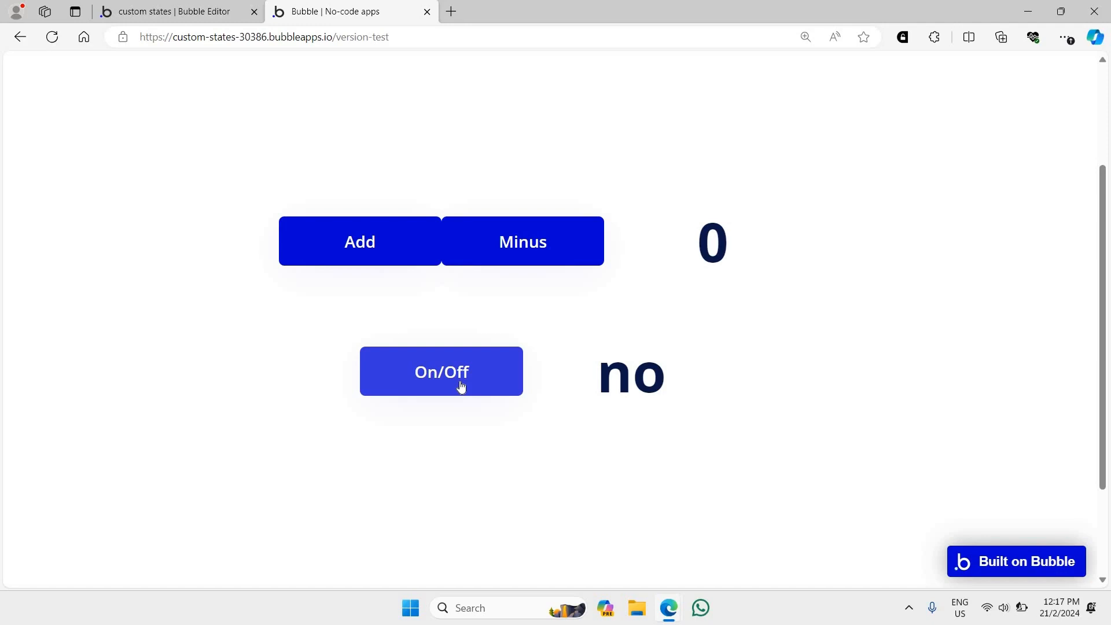
left_click(461, 387)
left_click(461, 386)
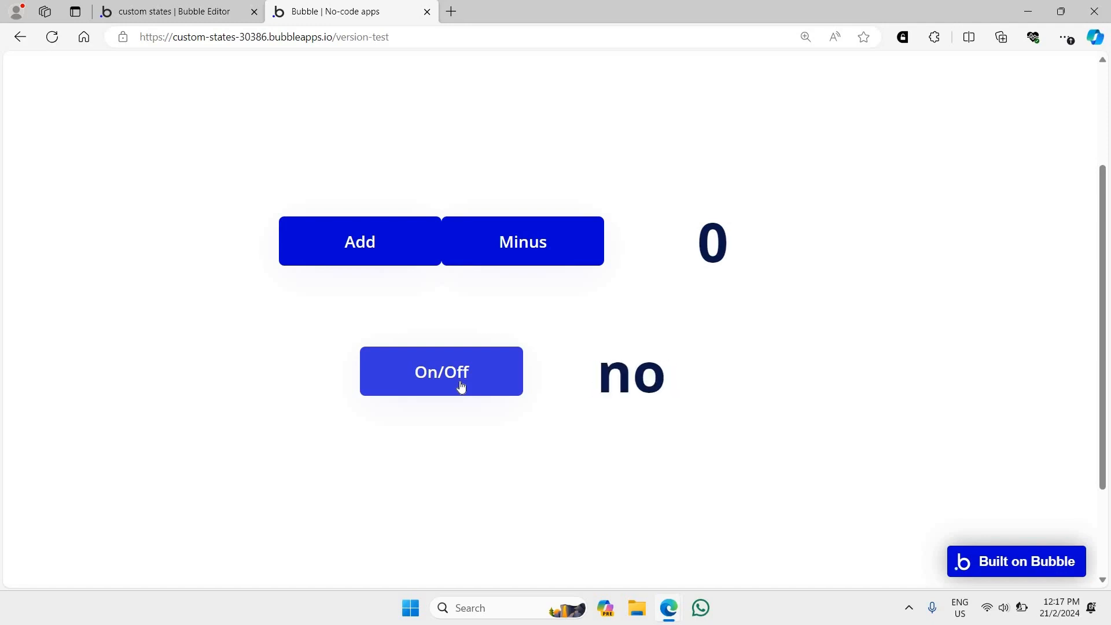